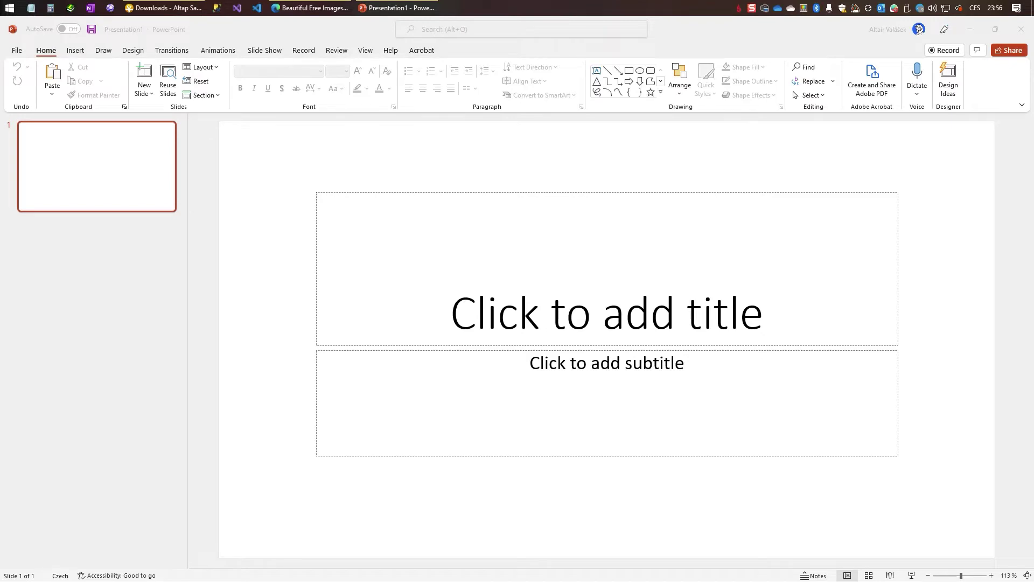
Step: View the horse face icon in The Noun Project, then switch to the Paletton colour scheme tab
click(774, 30)
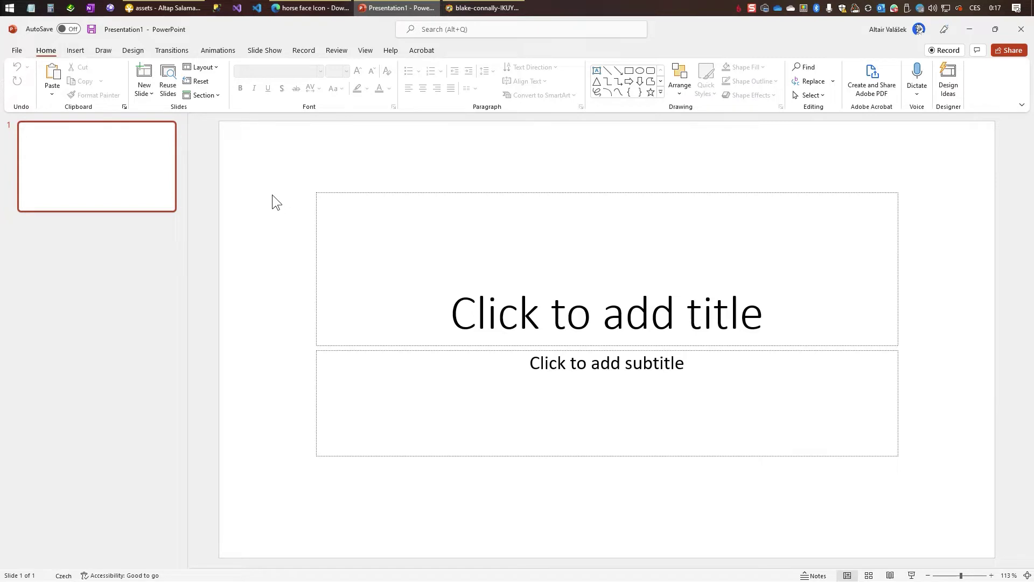
click(308, 11)
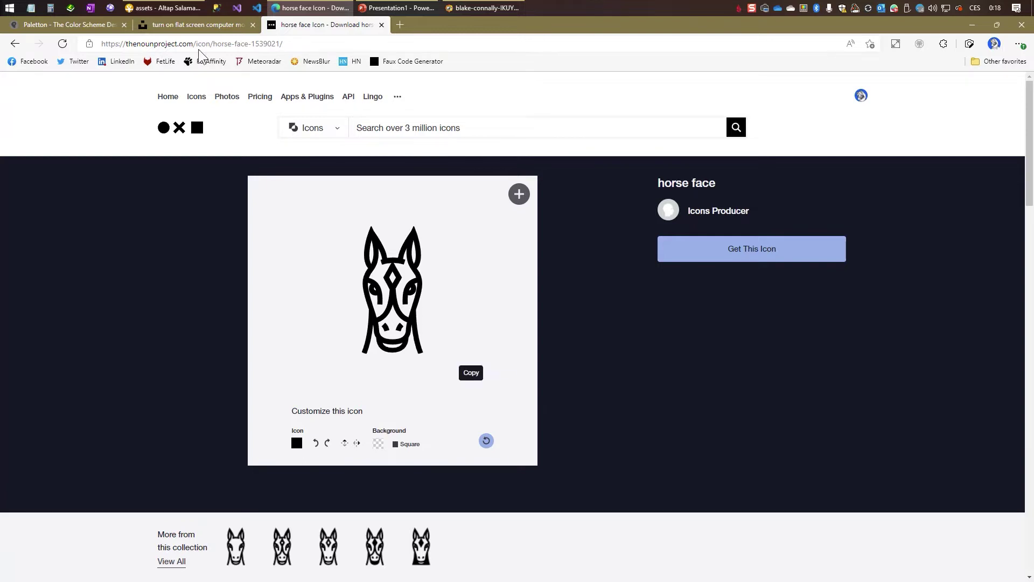
click(195, 25)
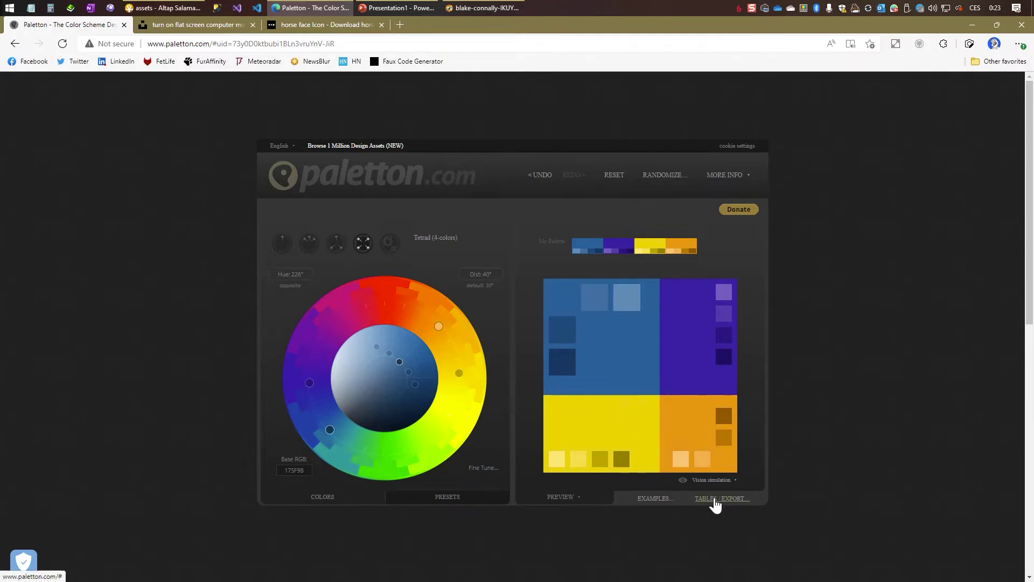
Step: List the Paletton palette's hex colour values and return to the blank PowerPoint presentation
click(716, 501)
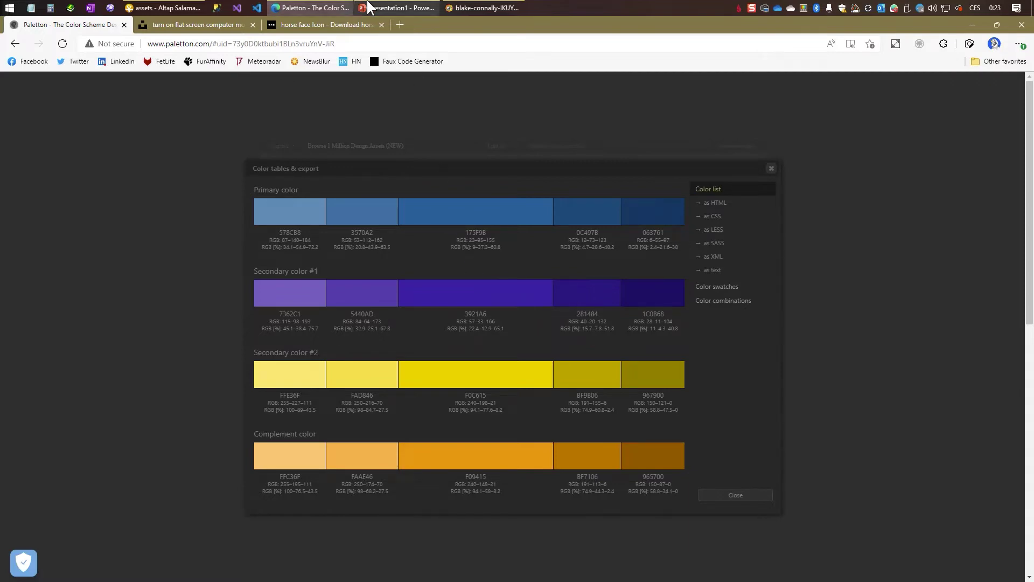
click(371, 7)
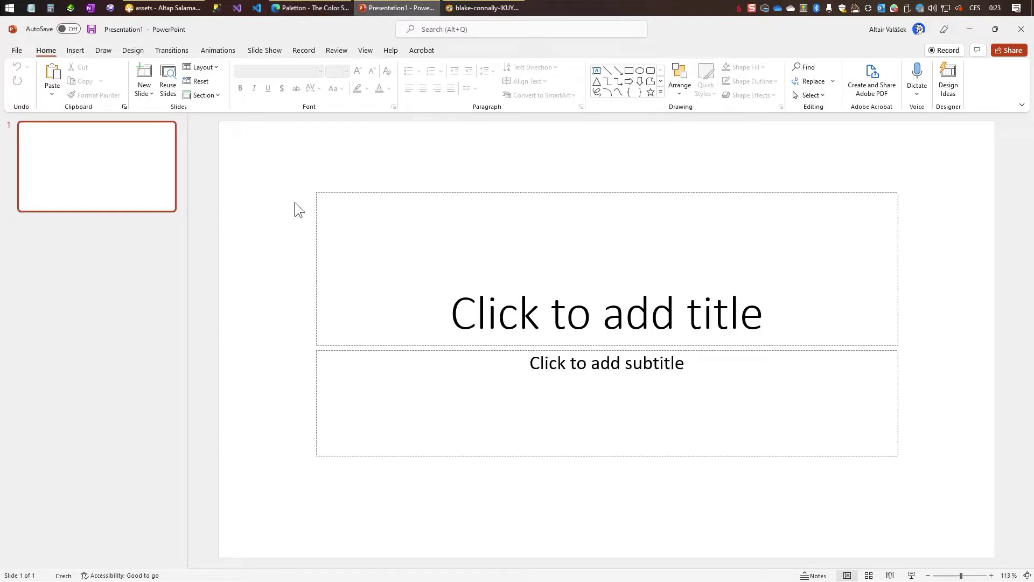
Step: Switch the presentation into Slide Master view to edit the master and its layouts
click(365, 50)
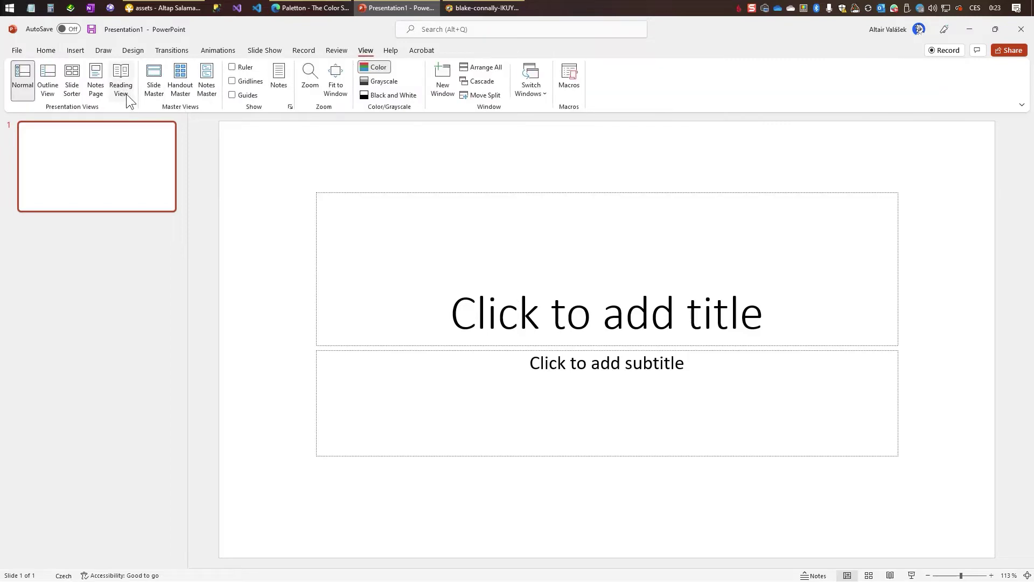
click(160, 89)
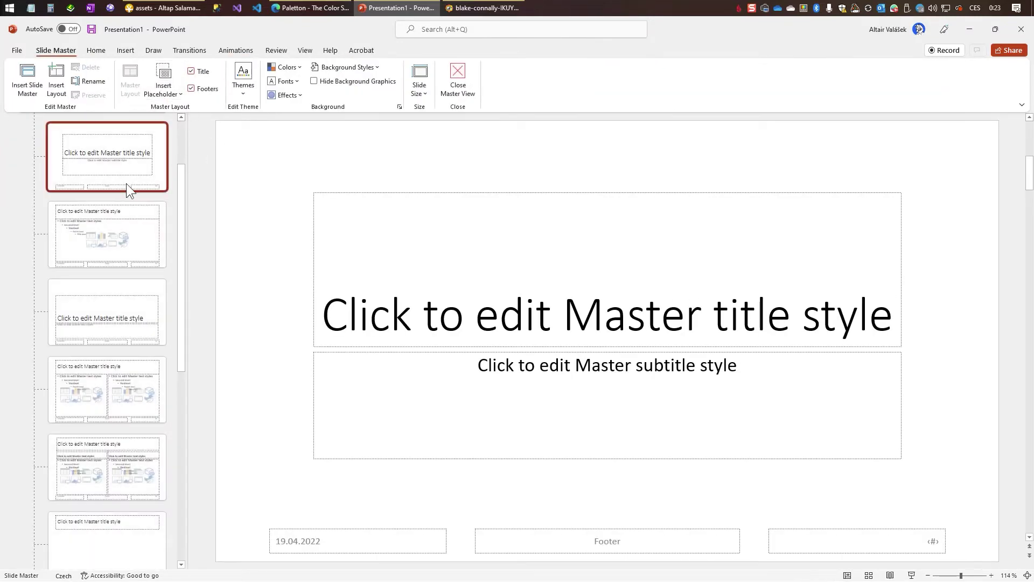
scroll(120, 194, up, 2)
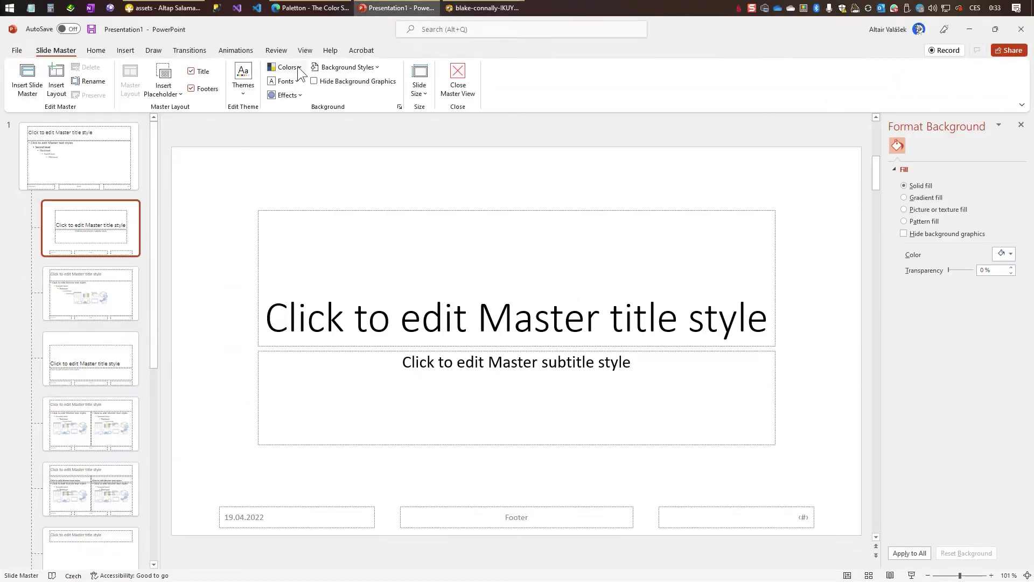
Step: Save a custom theme colour set named 'Tech 2022' with blue, yellow, purple and orange accents
click(301, 68)
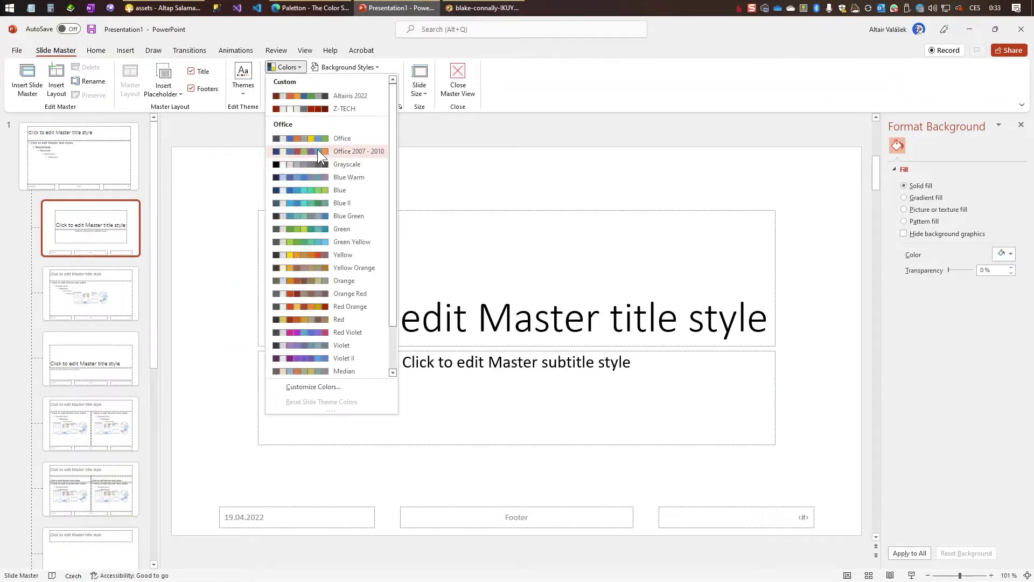
click(321, 389)
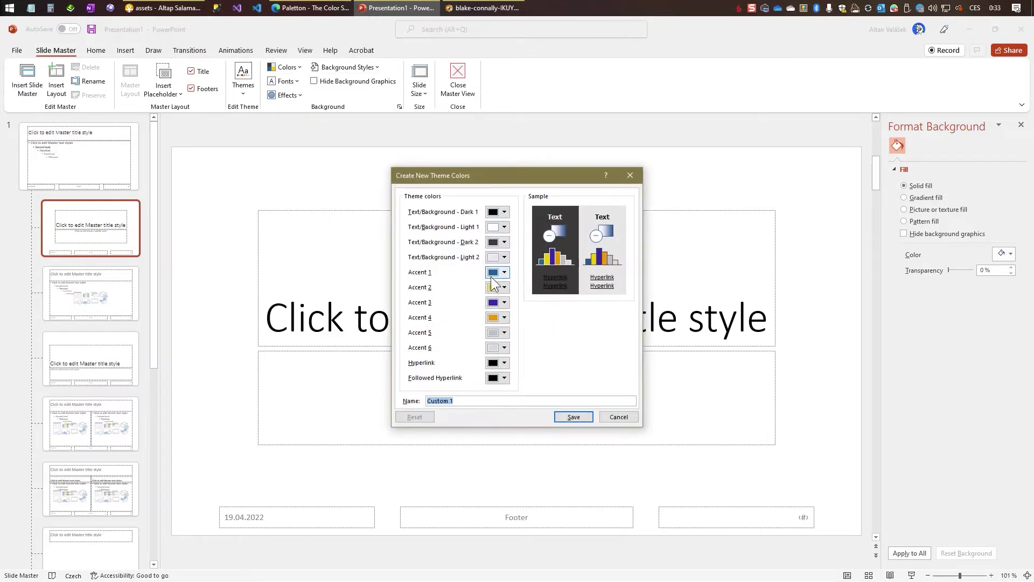
click(506, 273)
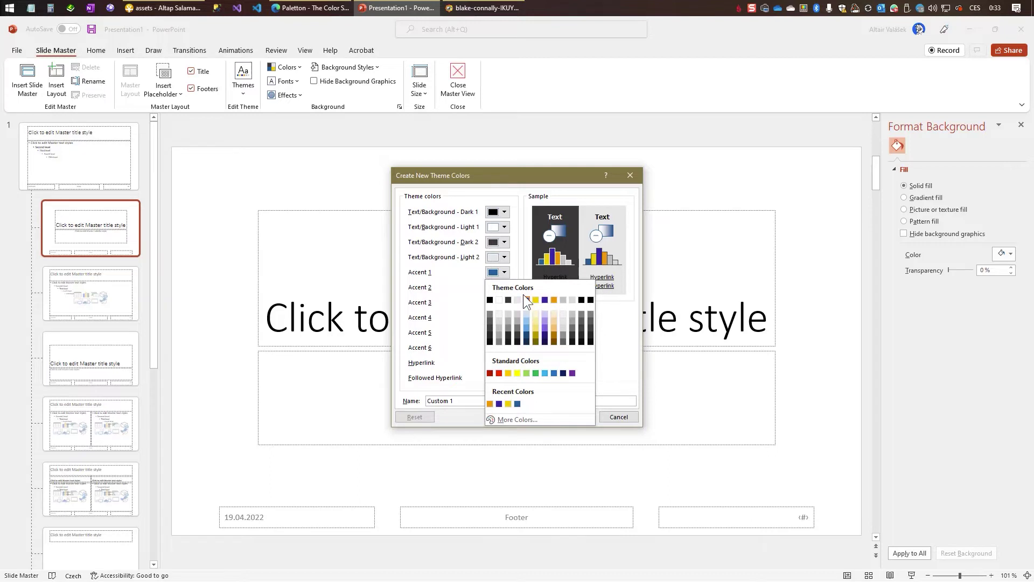
click(503, 270)
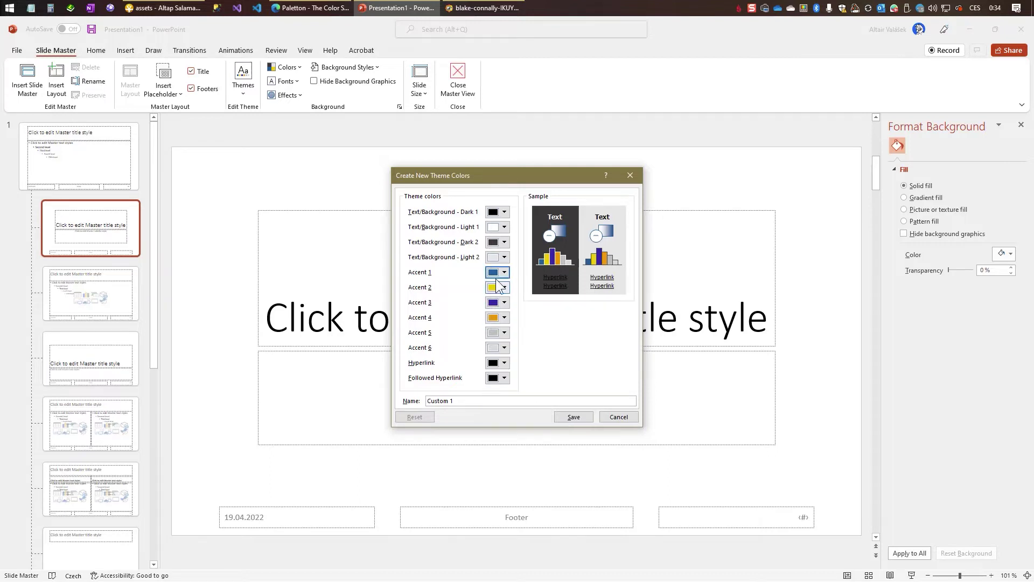
triple_click(453, 401)
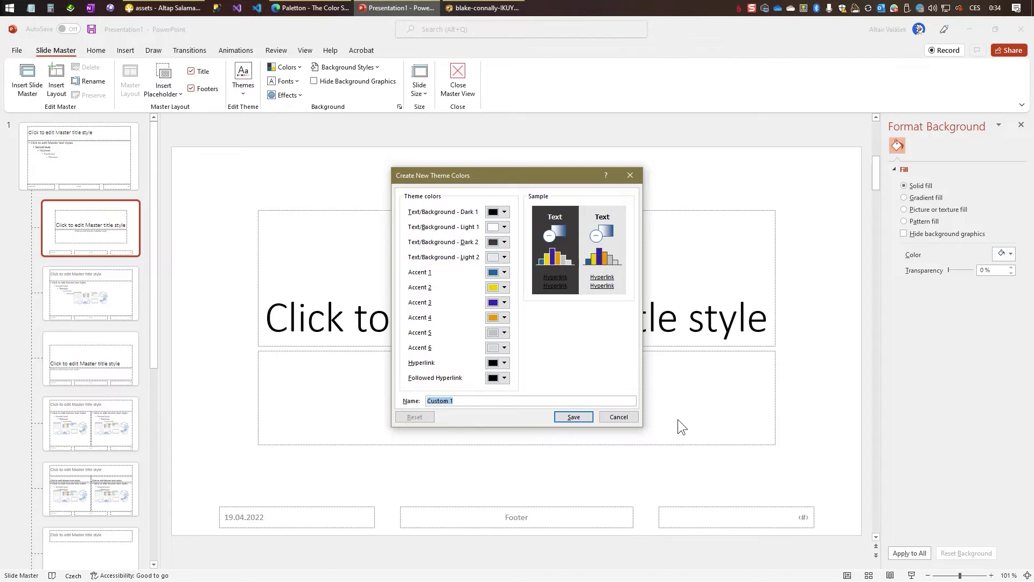
text(Tech 2022)
click(574, 417)
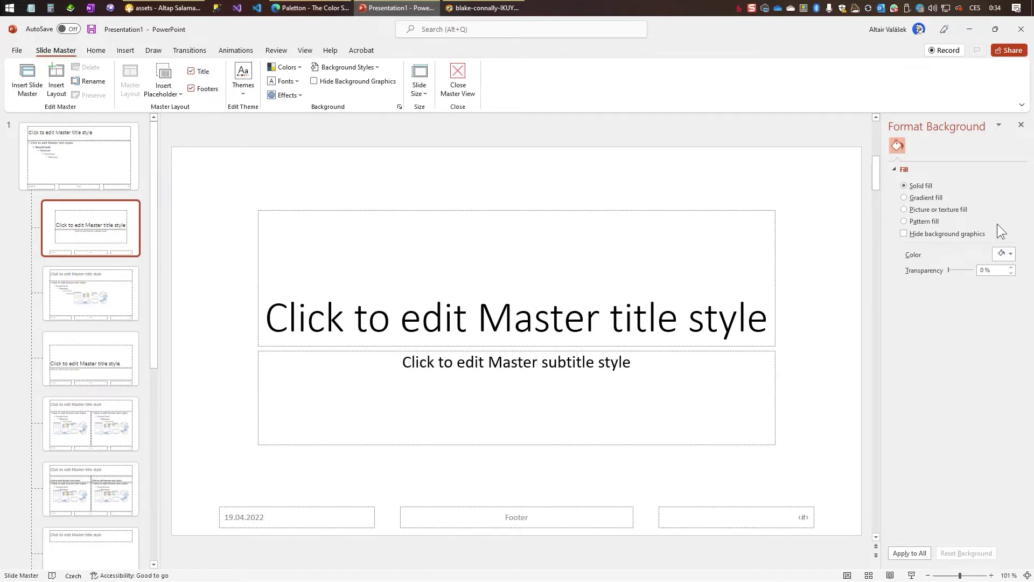
Step: Save a custom 'Tech 2022' theme font set with Cambria headings and Segoe UI body text
click(1011, 255)
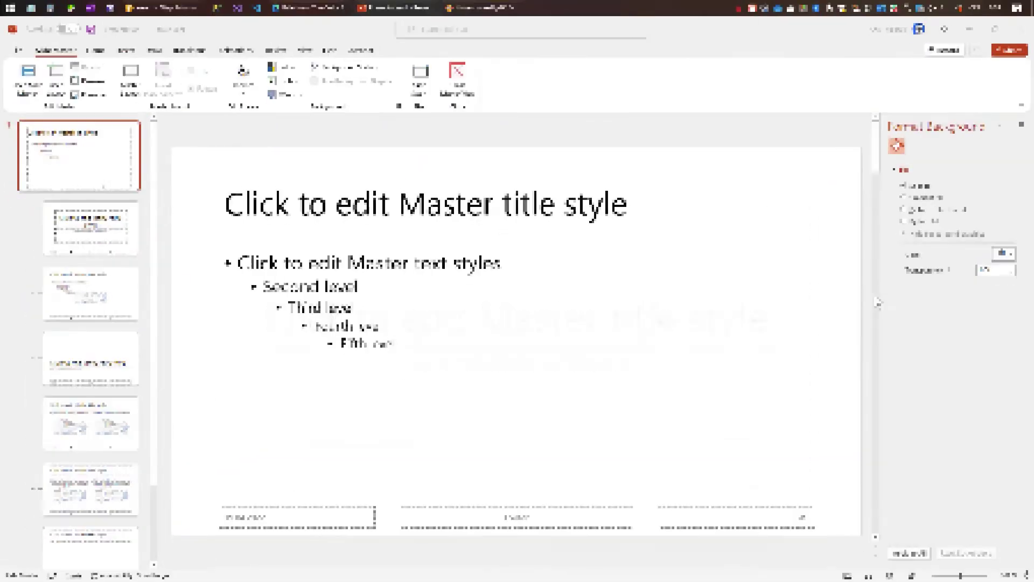
click(297, 82)
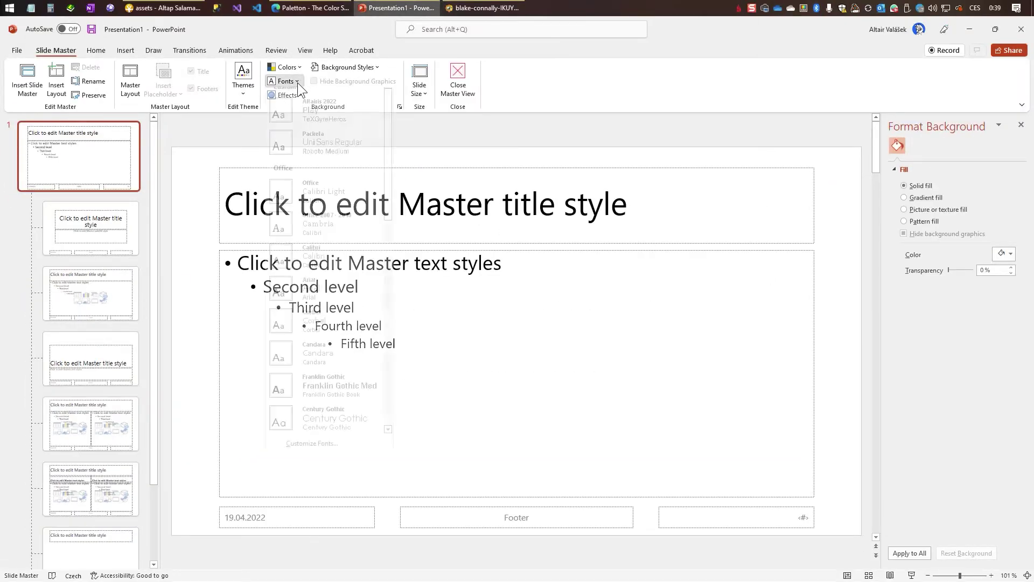
click(321, 452)
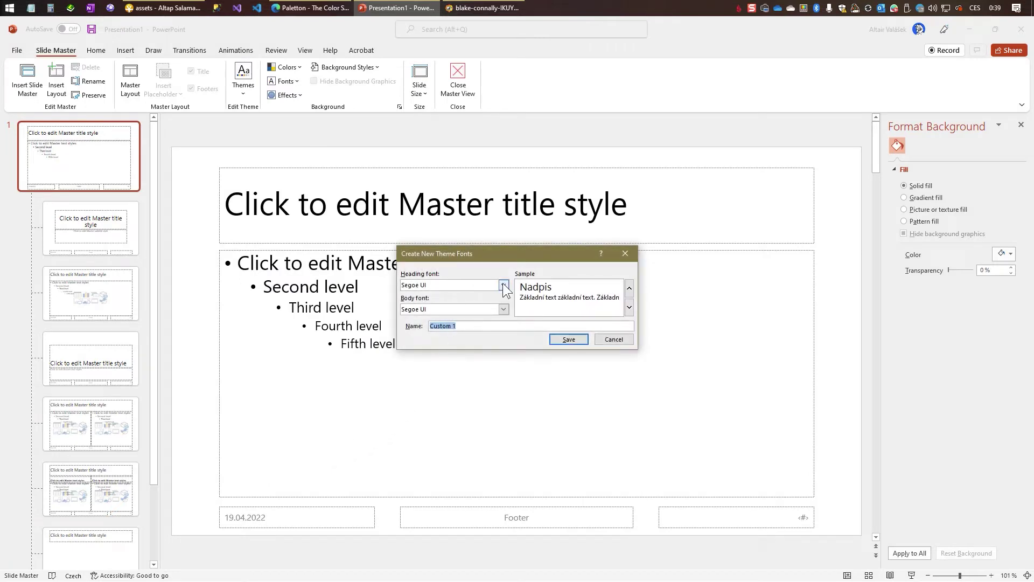
click(504, 285)
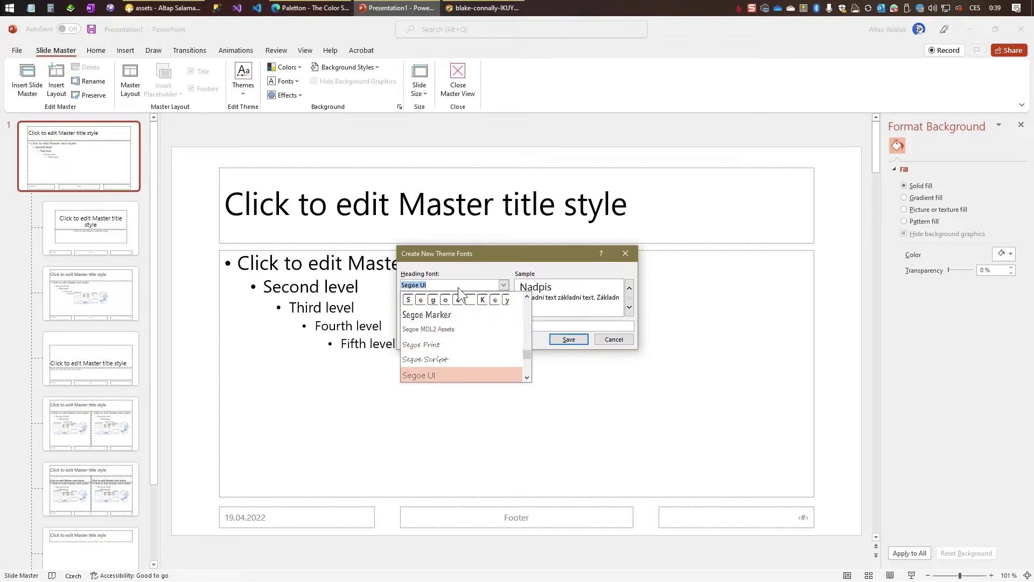
text(Cambria)
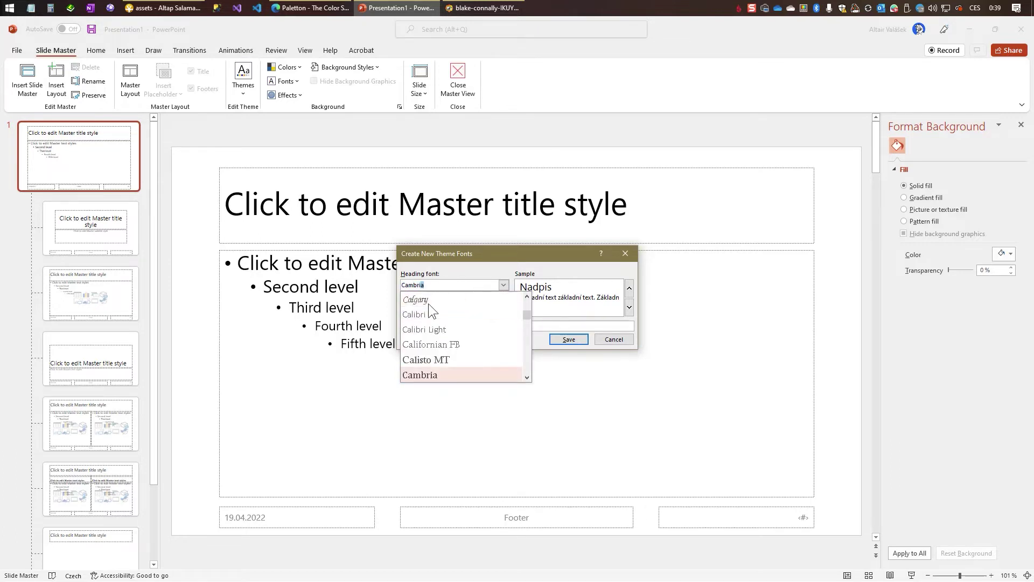
click(436, 373)
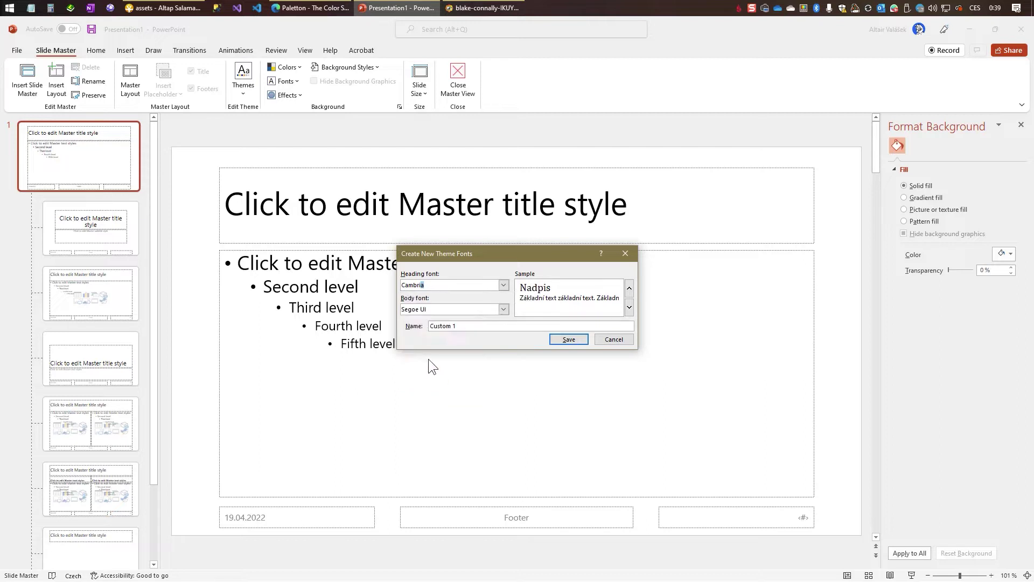
click(443, 310)
key(Tab)
text(Tech )
text(2022)
click(570, 339)
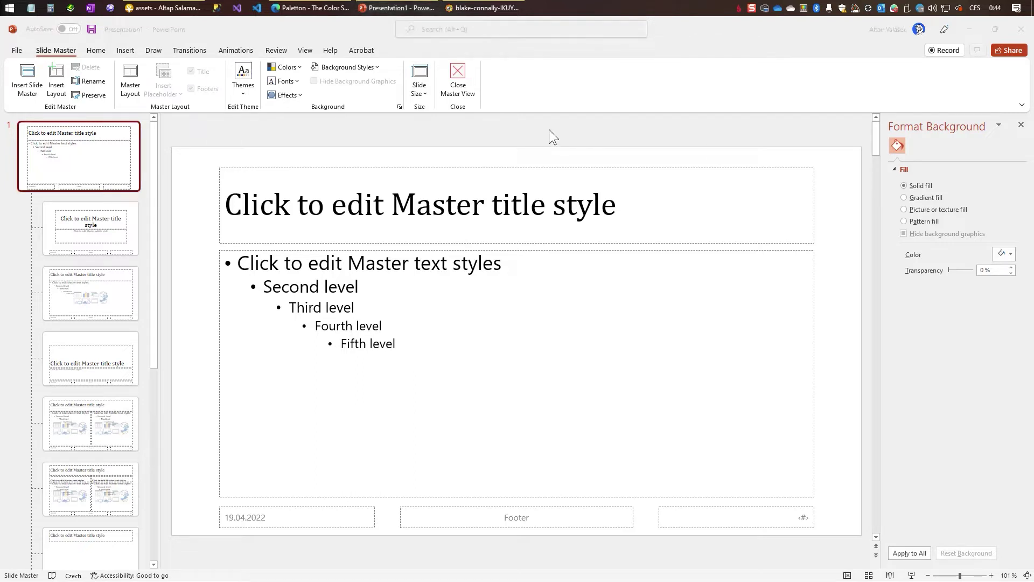
click(574, 83)
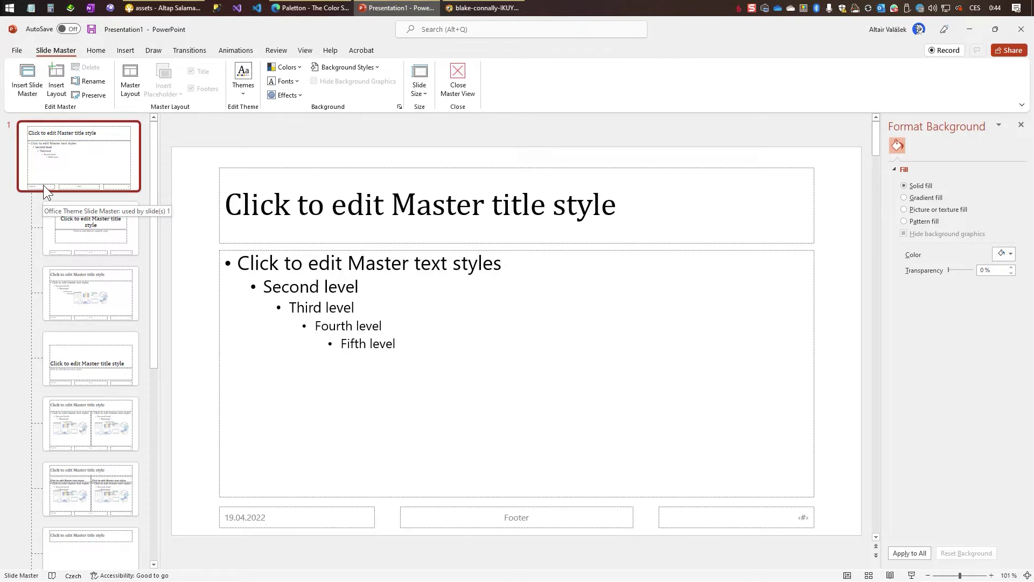
scroll(43, 185, down, 3)
scroll(43, 186, up, 3)
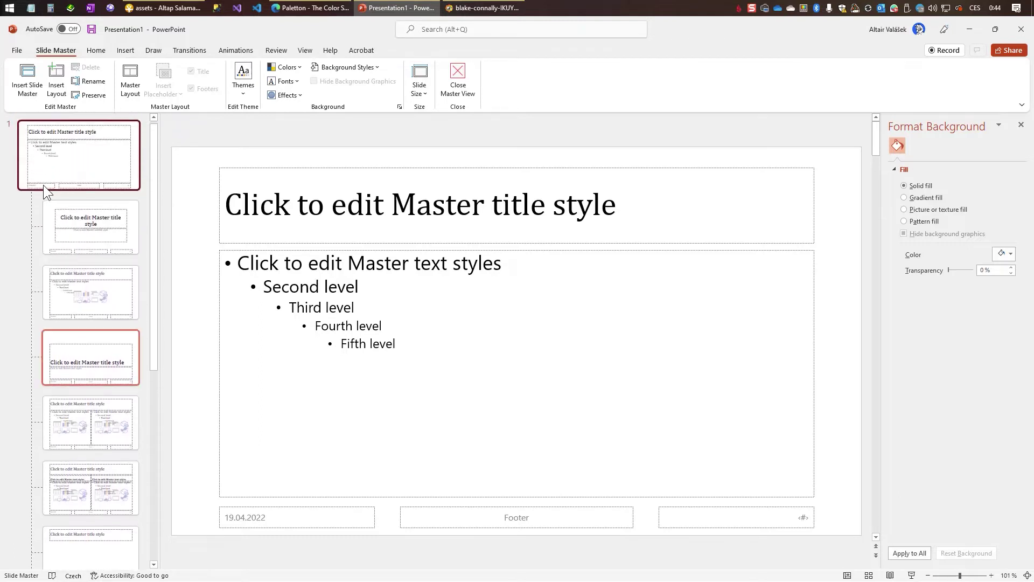
click(43, 186)
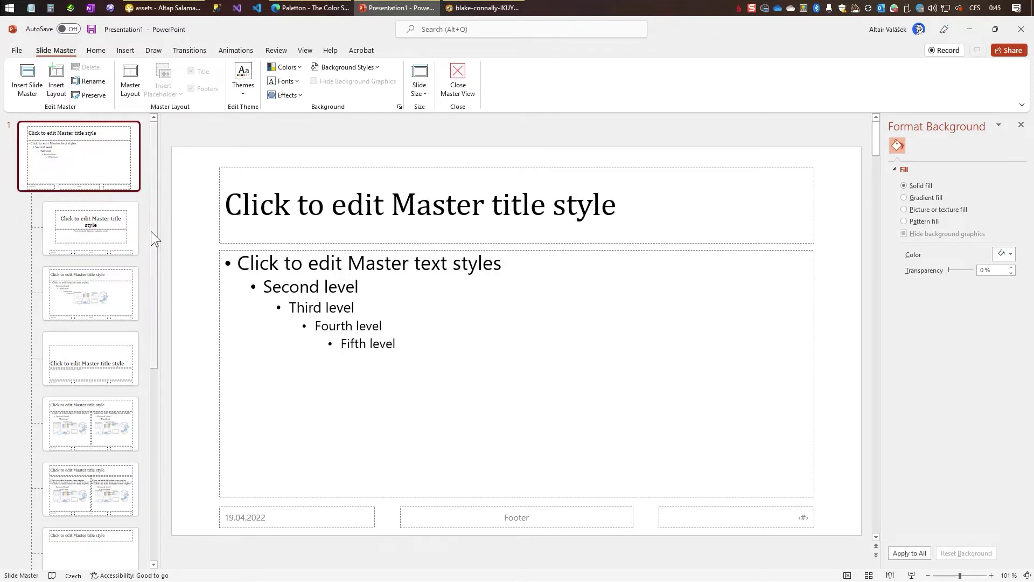
scroll(128, 233, down, 3)
scroll(124, 244, up, 2)
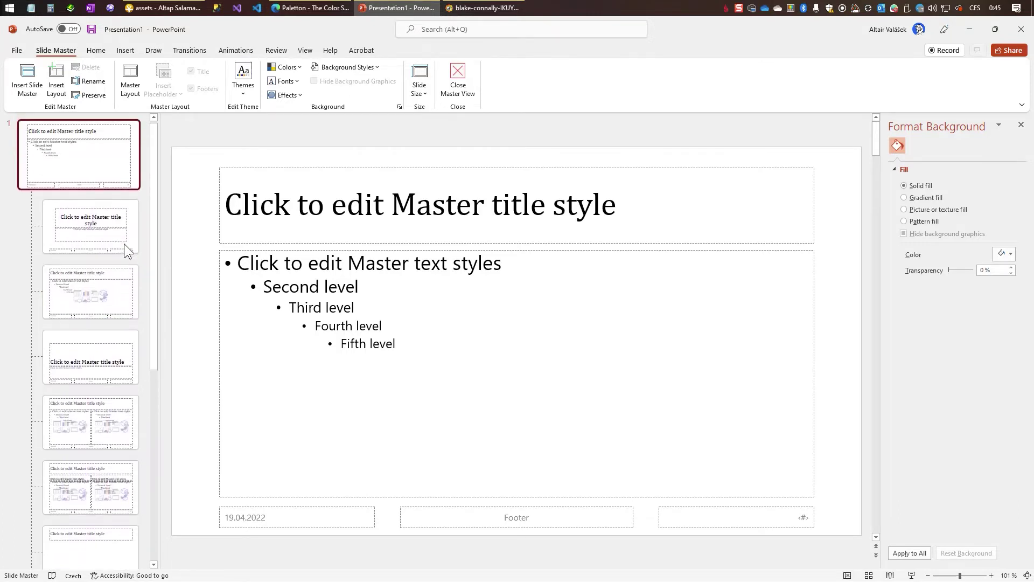
scroll(124, 243, down, 2)
Step: Review the Title Slide, Title and Content, Section Header, Two Content, Comparison, Title Only and Blank layouts
click(105, 155)
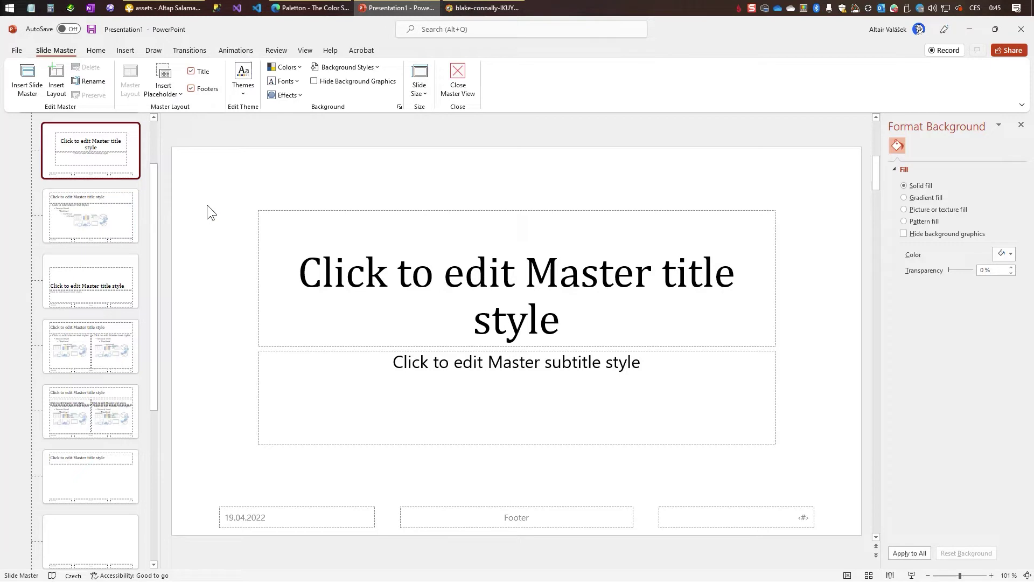
click(100, 222)
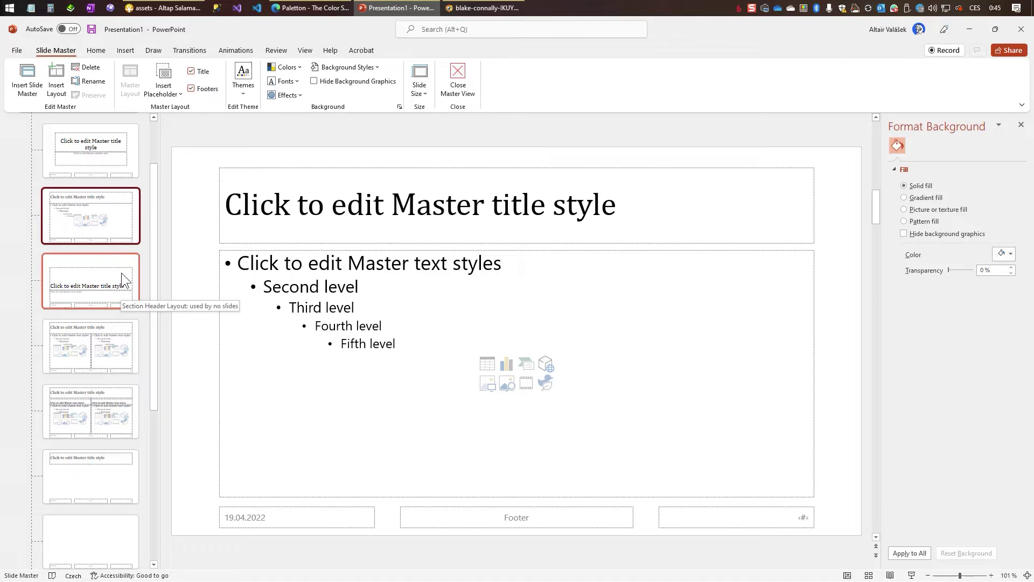
click(122, 257)
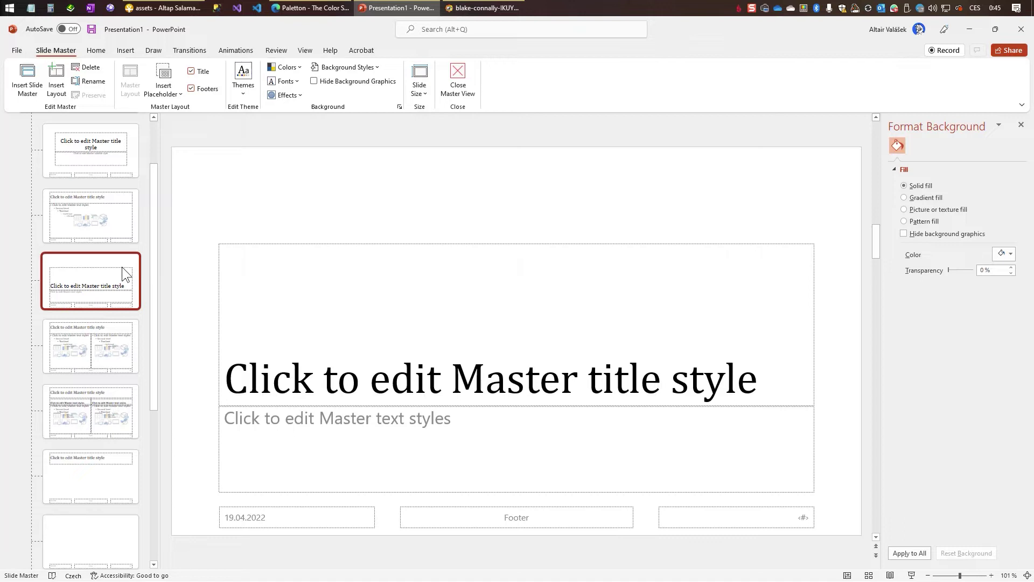
click(95, 347)
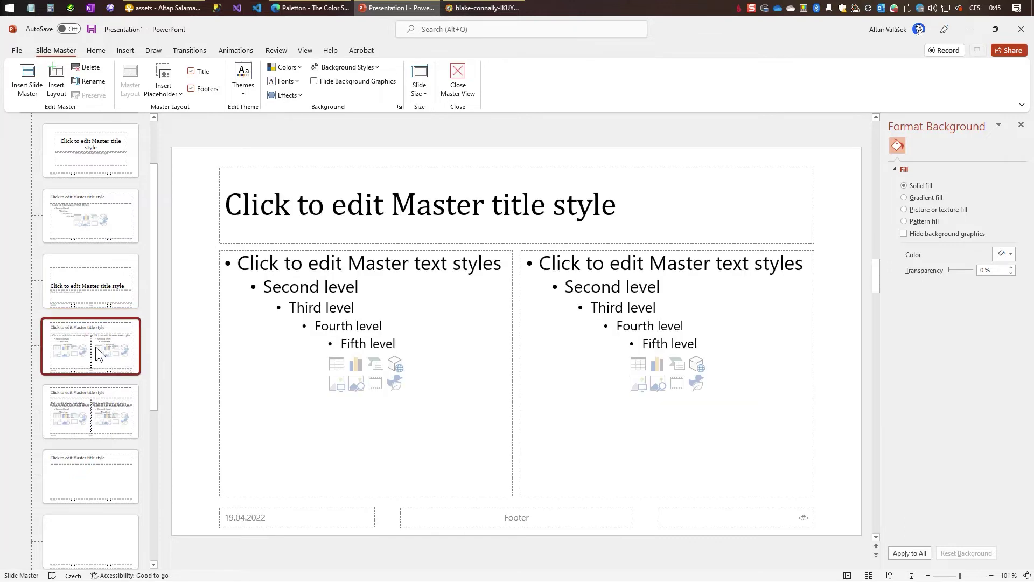
click(78, 395)
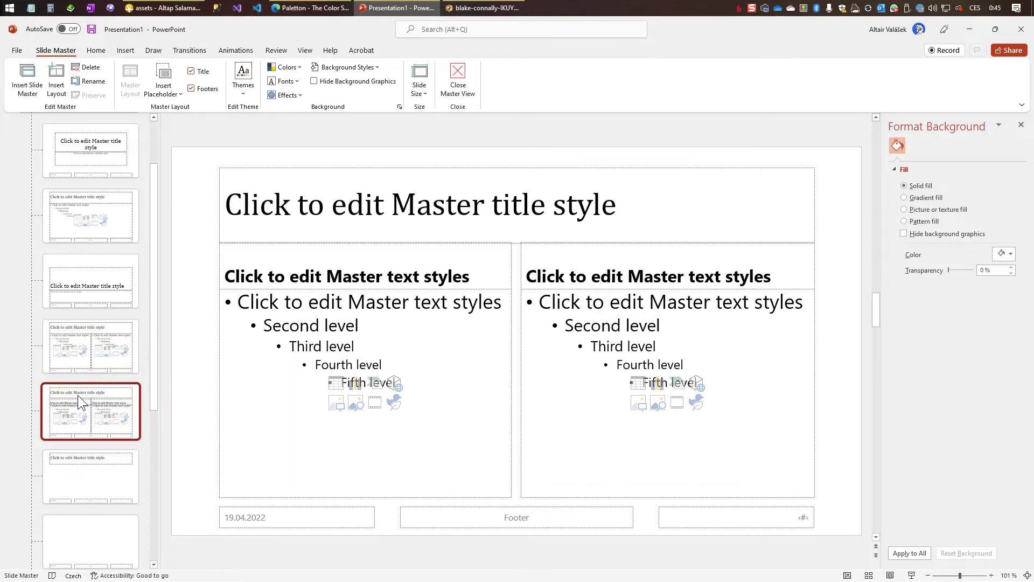
scroll(79, 390, down, 2)
click(77, 362)
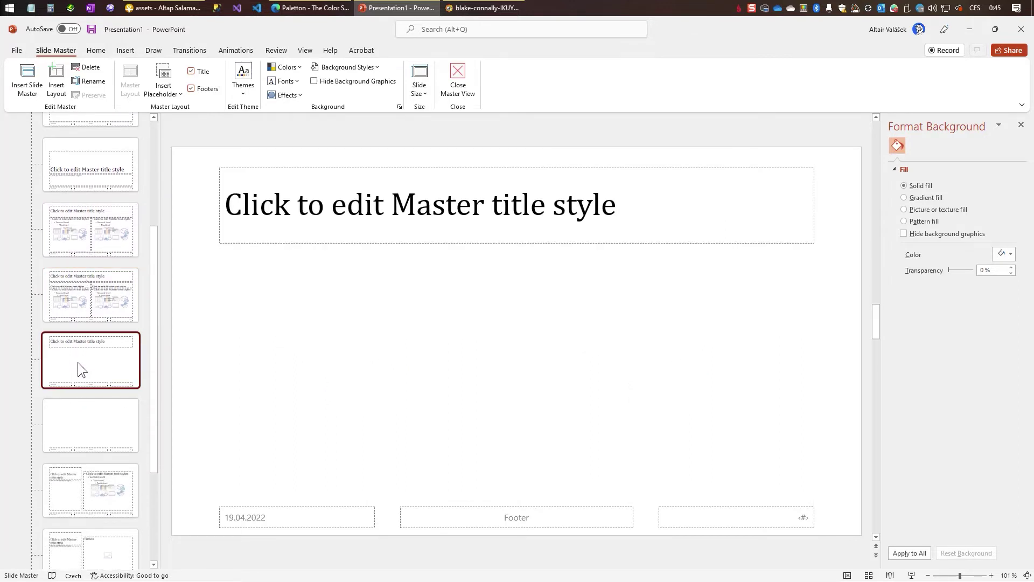
click(67, 425)
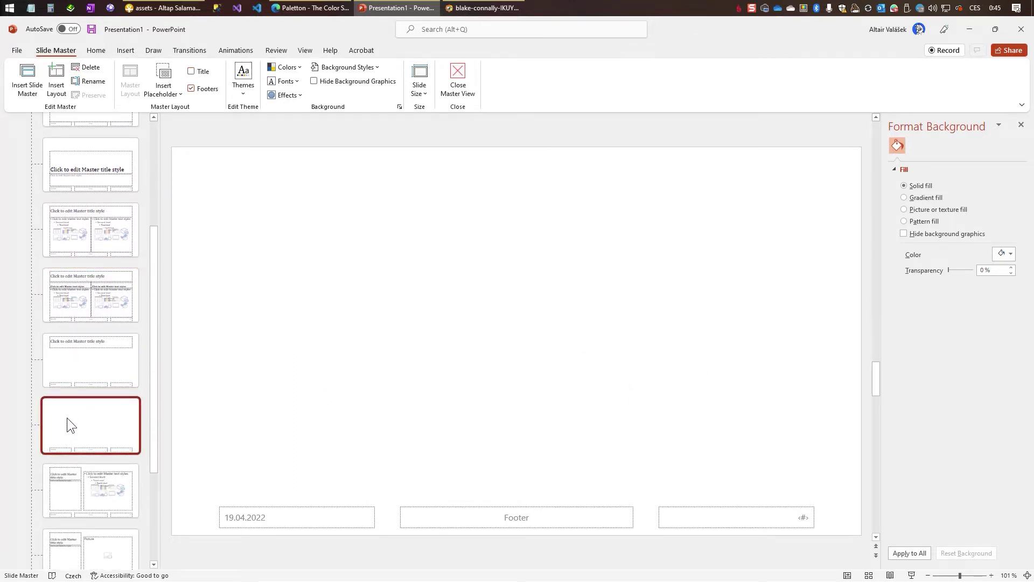
scroll(66, 418, down, 3)
Step: Delete the Content with Caption, Picture with Caption and both vertical text layouts
click(76, 336)
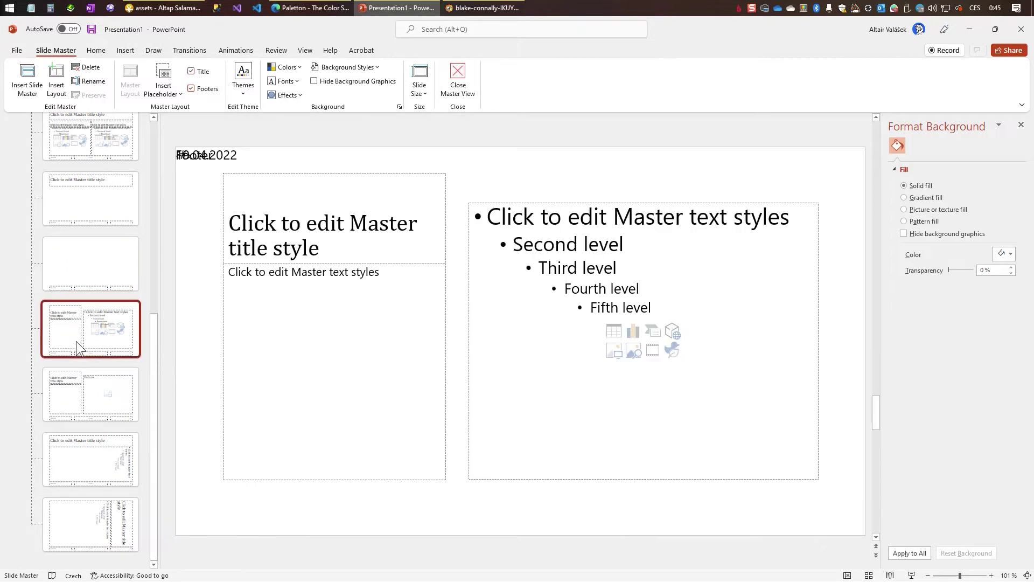
ctrl+click(97, 410)
ctrl+click(82, 461)
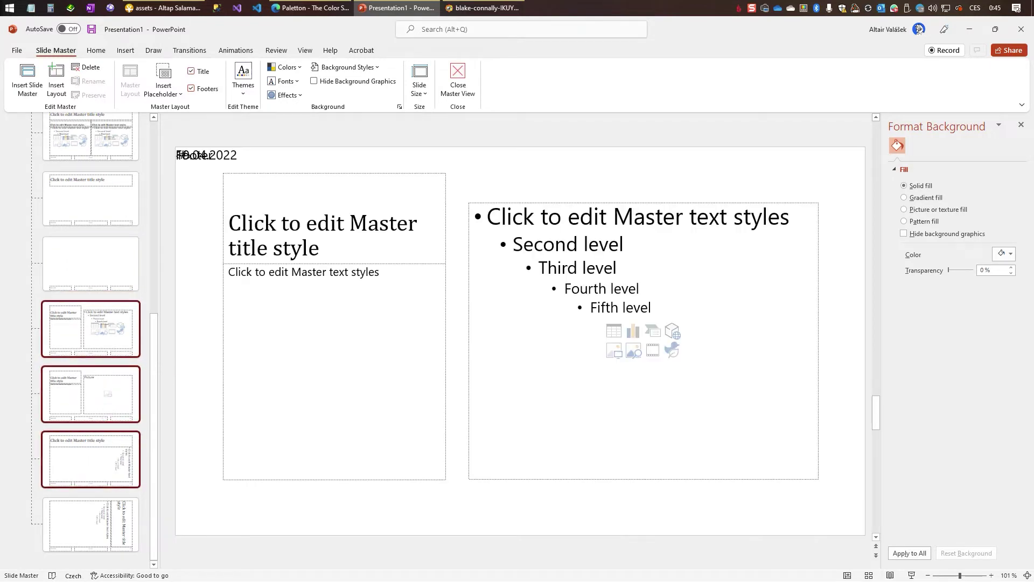
ctrl+click(90, 537)
key(Delete)
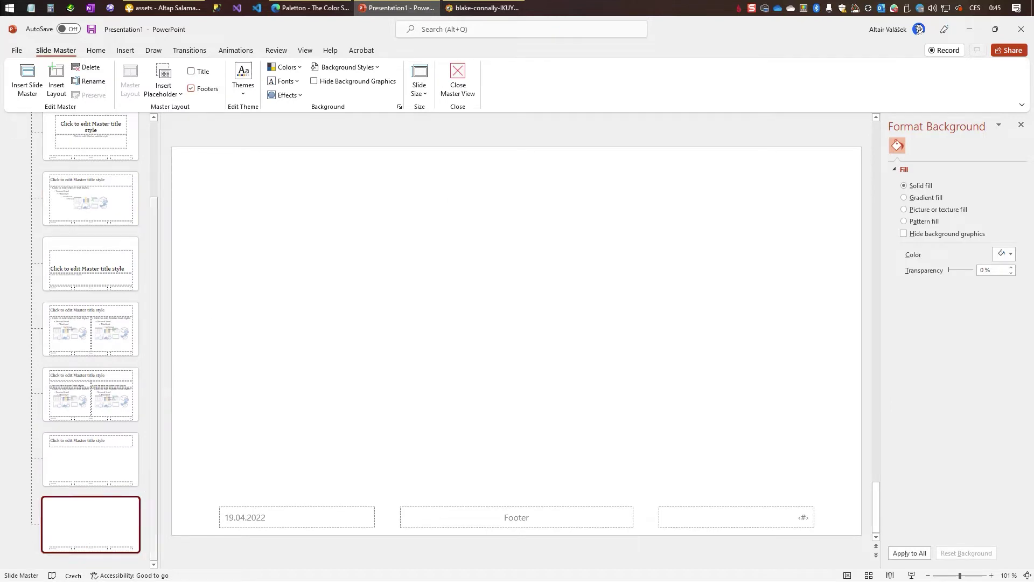
Step: Remove the footer placeholders from the Title and Content layout
scroll(63, 289, up, 3)
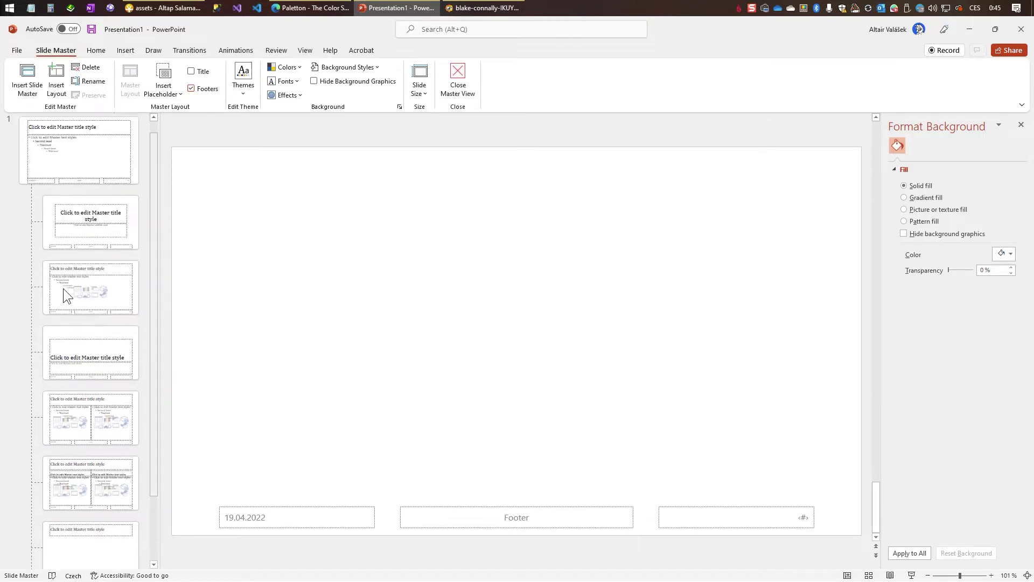
click(107, 191)
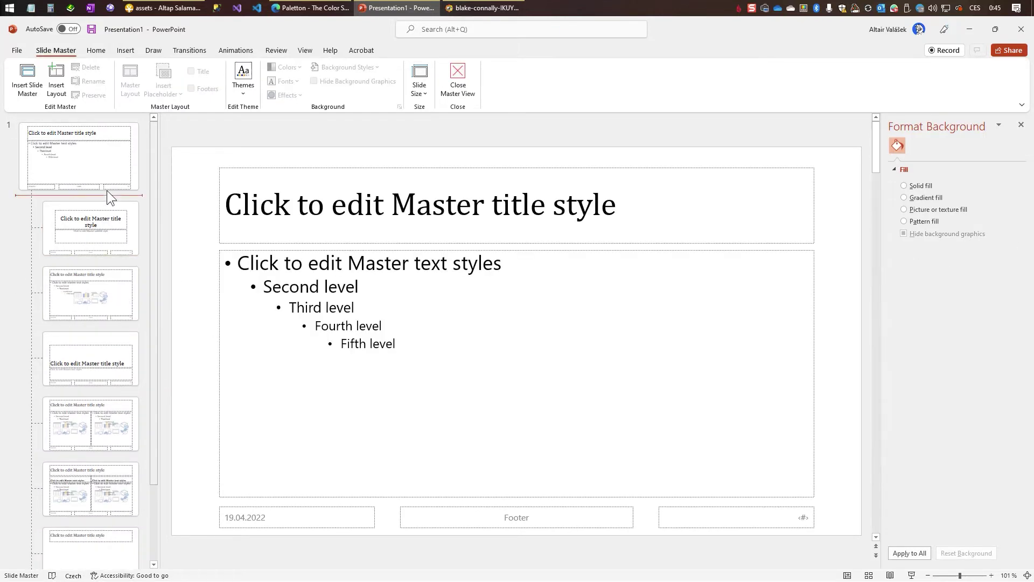
click(96, 237)
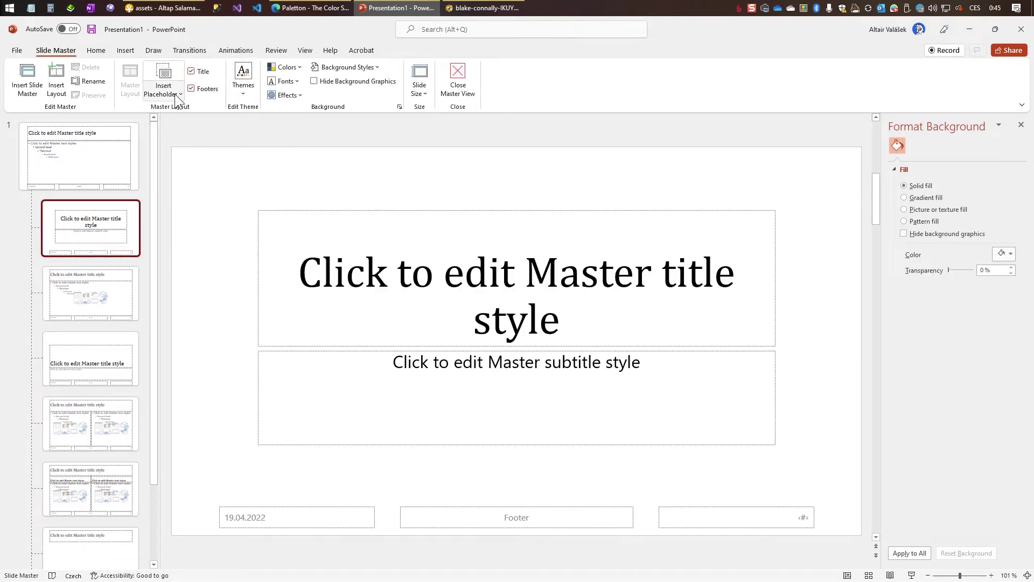
click(104, 289)
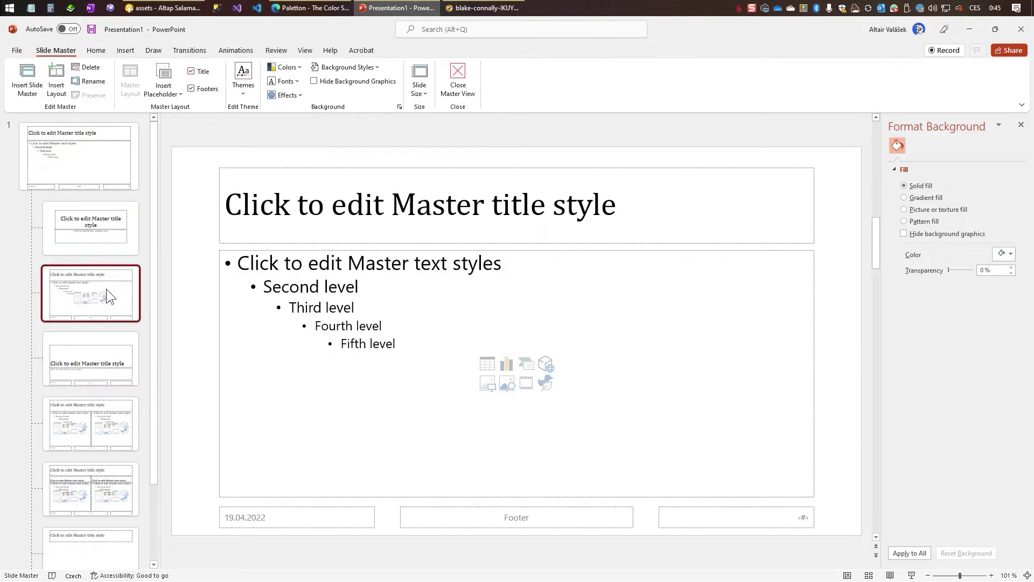
click(205, 88)
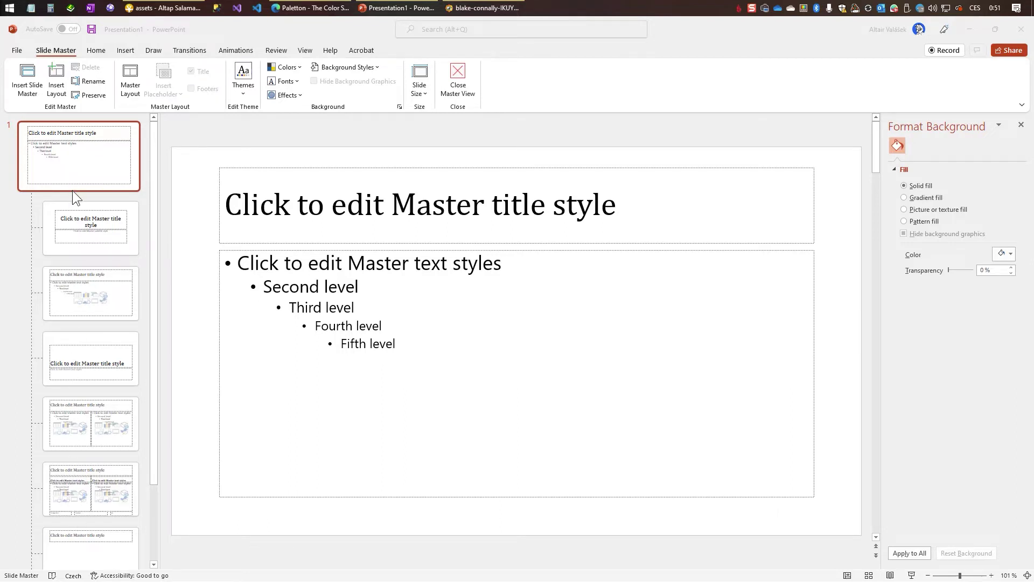
Step: Apply the light grey background style to the slide master and all its layouts
click(191, 208)
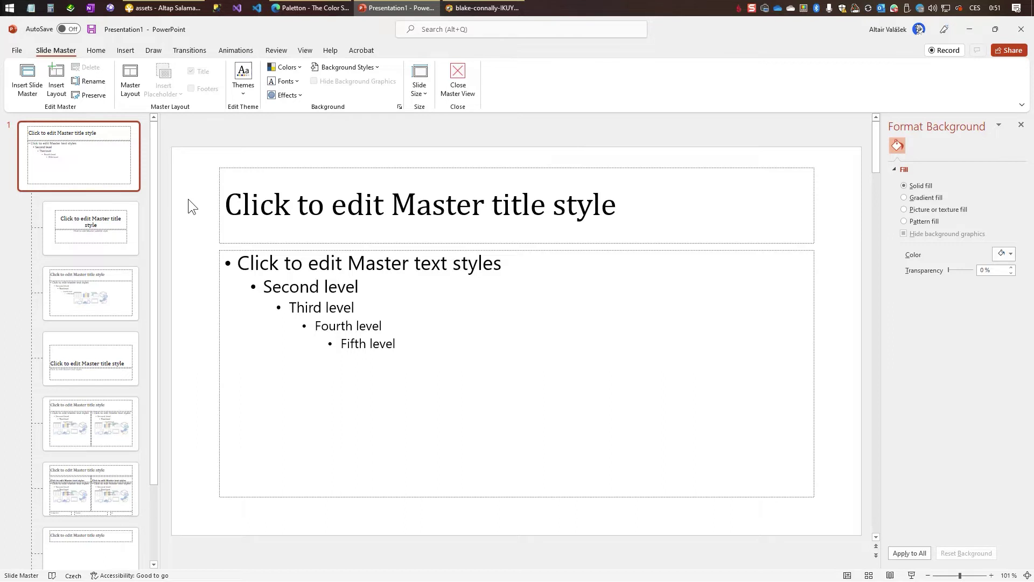
click(380, 65)
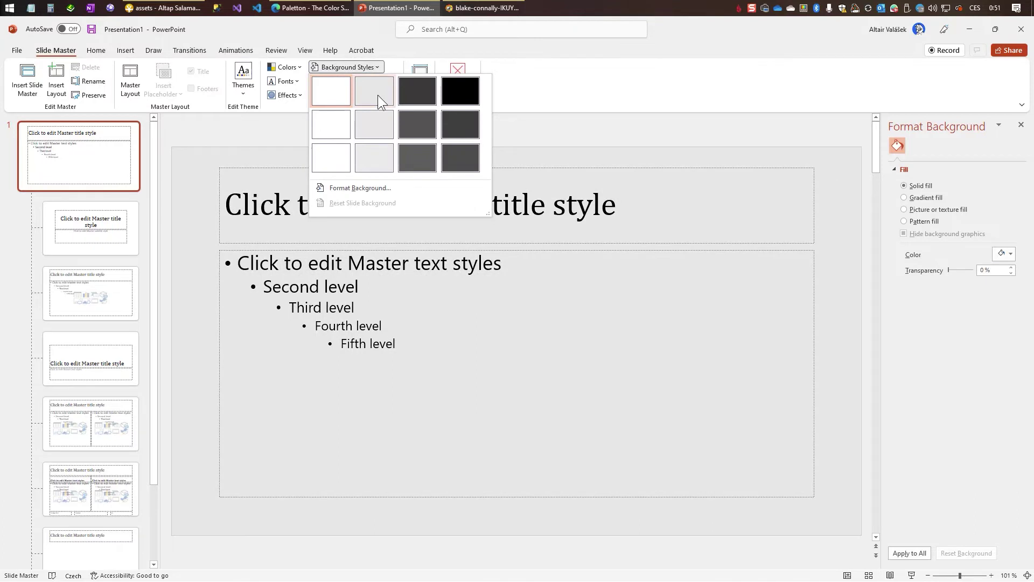
click(377, 95)
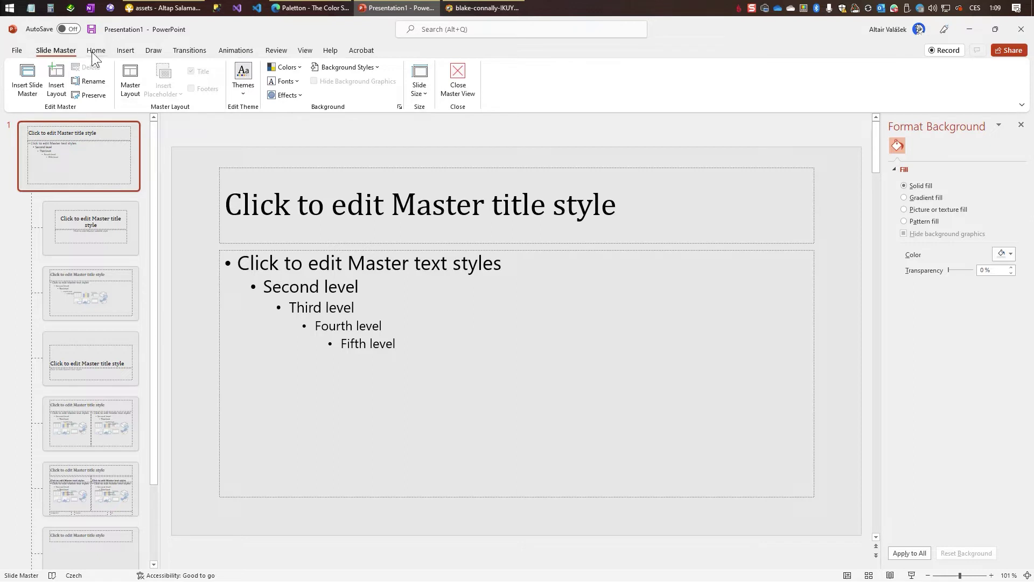
Step: Draw a tall blue rectangle down the master's left edge, tilt it slightly and shift it left
click(126, 51)
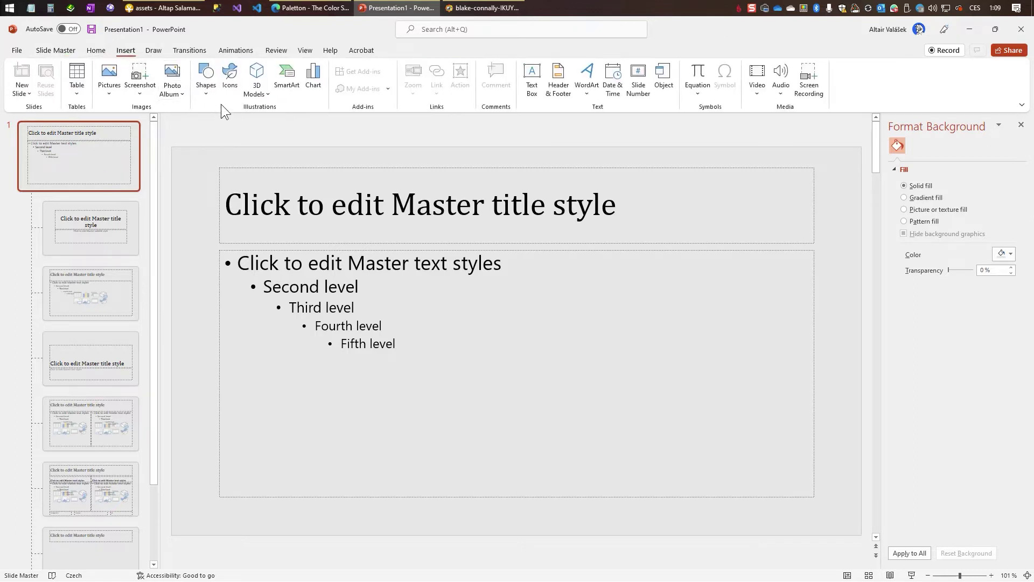
click(208, 99)
click(233, 133)
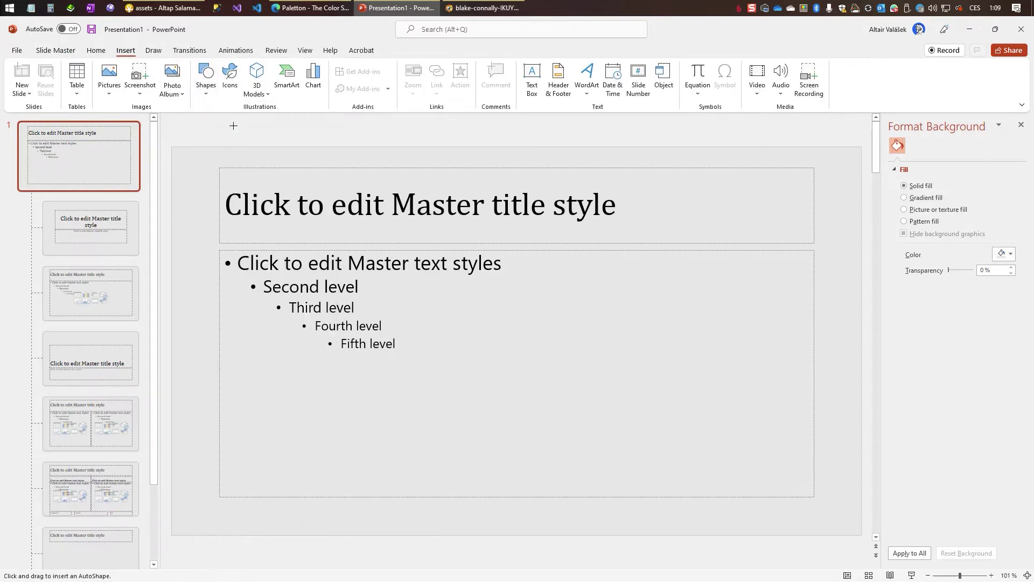
drag(191, 127, 293, 560)
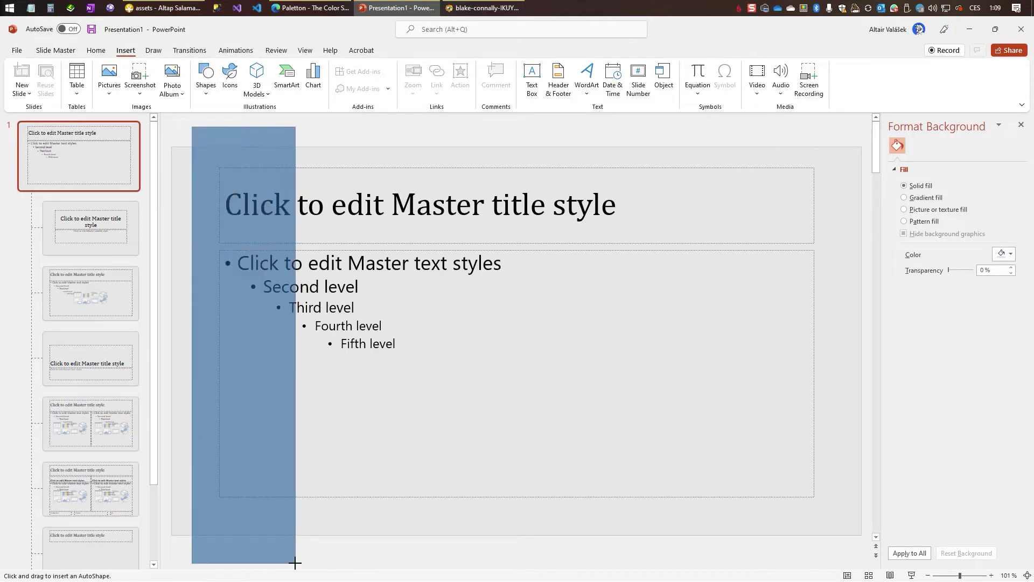
scroll(284, 155, up, 1)
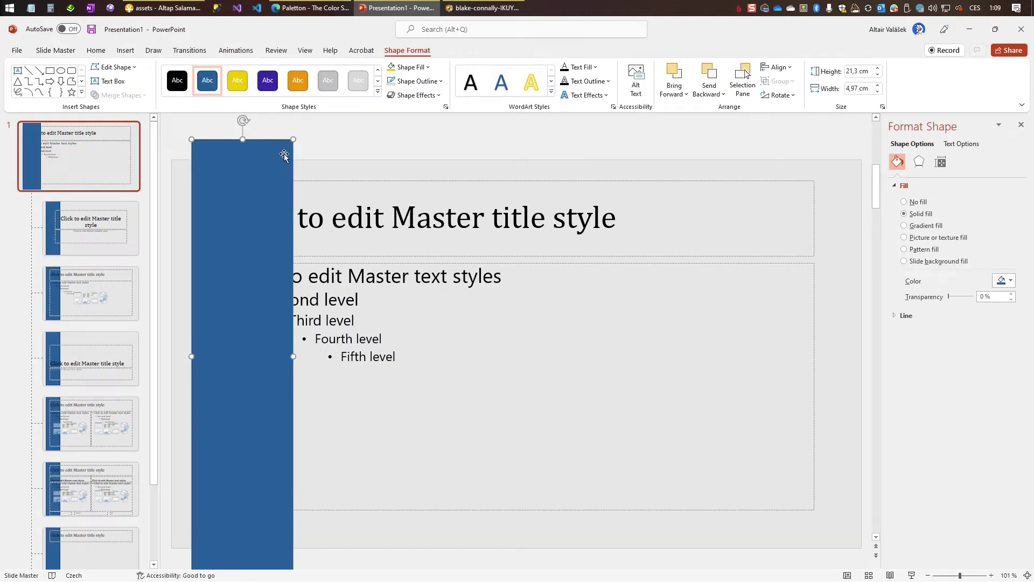
drag(241, 120, 210, 120)
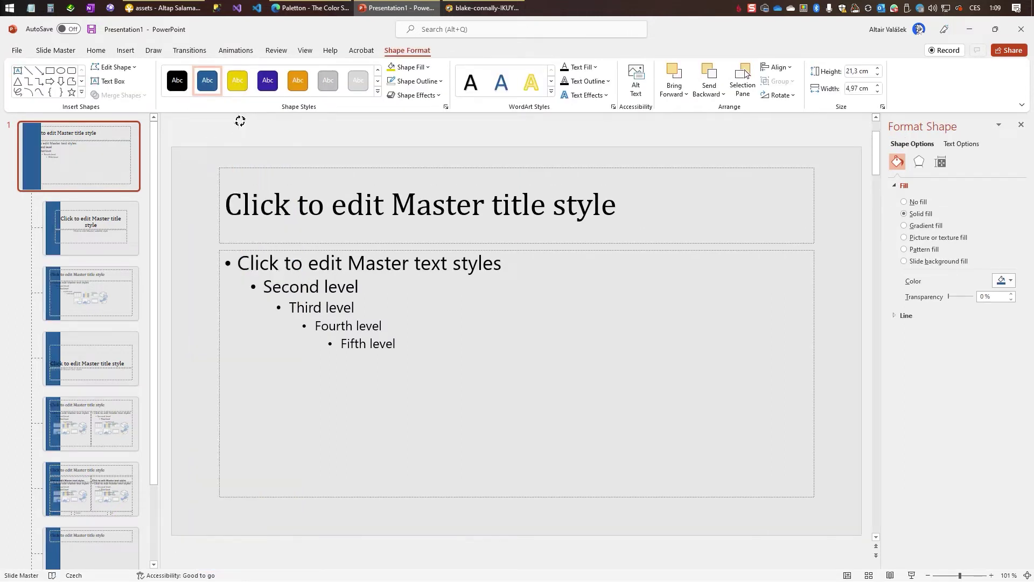
mouse_move(262, 284)
mouse_down()
mouse_move(216, 279)
mouse_move(225, 280)
mouse_up()
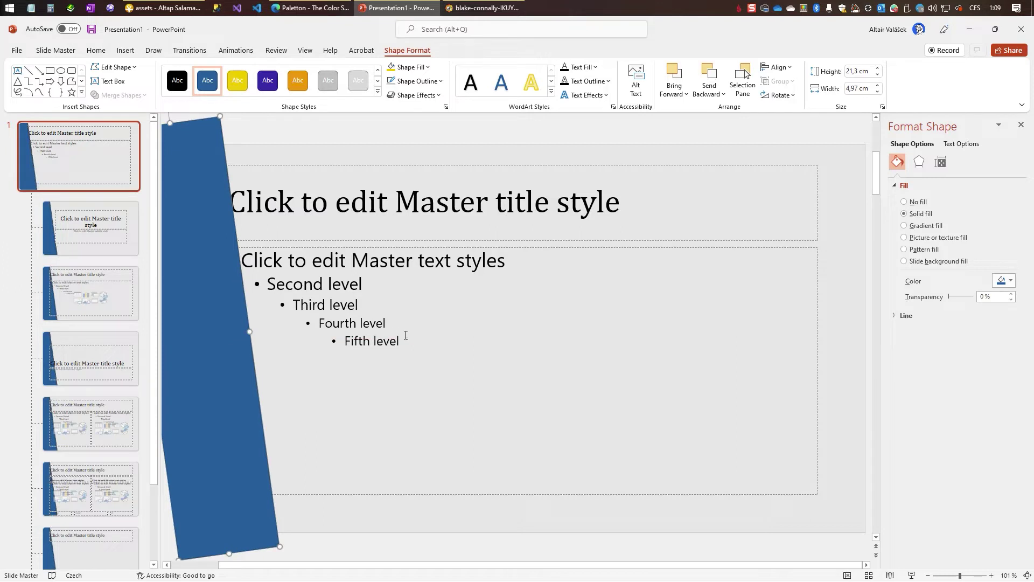
click(338, 529)
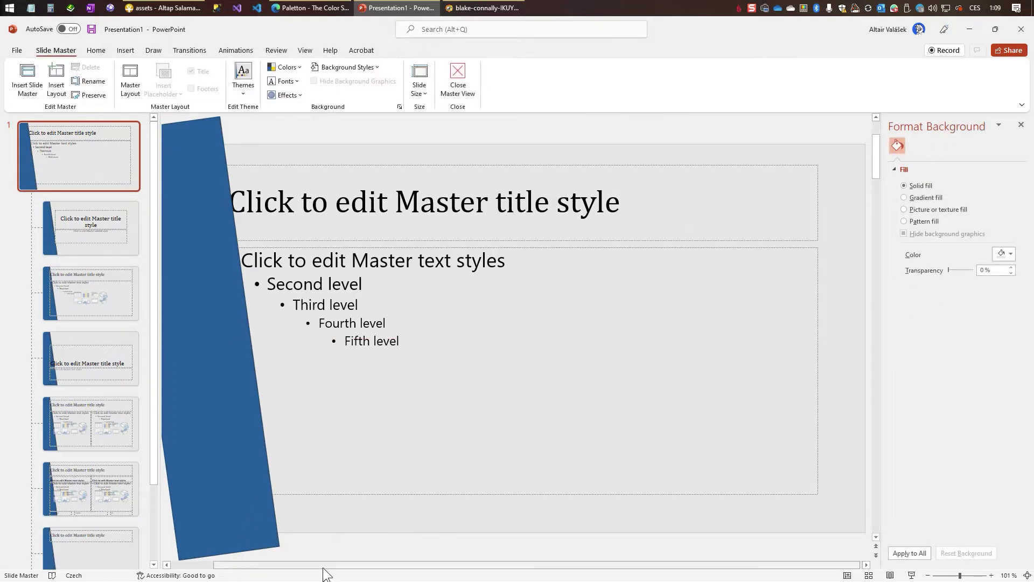
drag(323, 565, 291, 565)
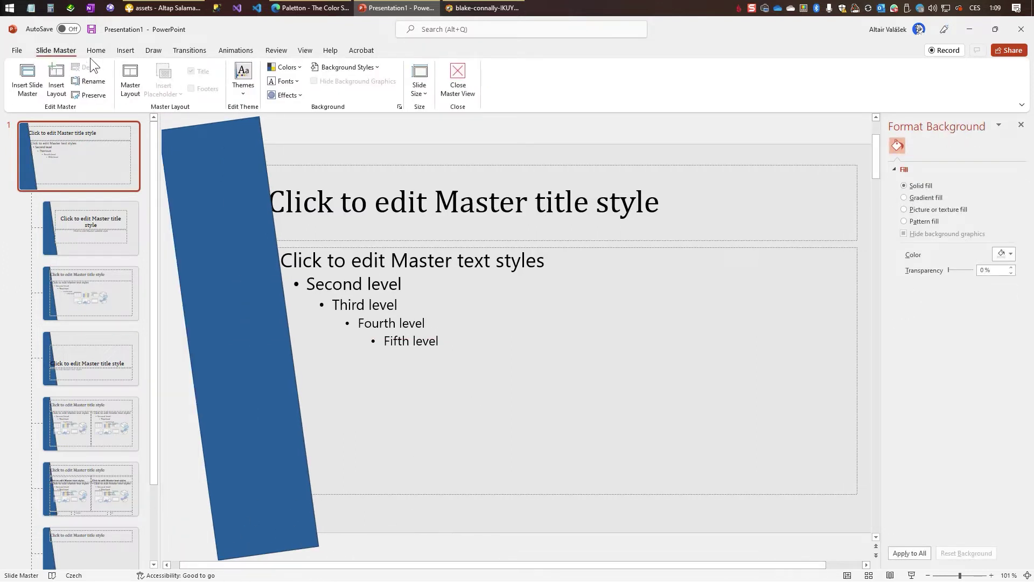
Step: Draw a second rectangle over the slanted band and intersect them into a slanted-edge left strip
click(126, 49)
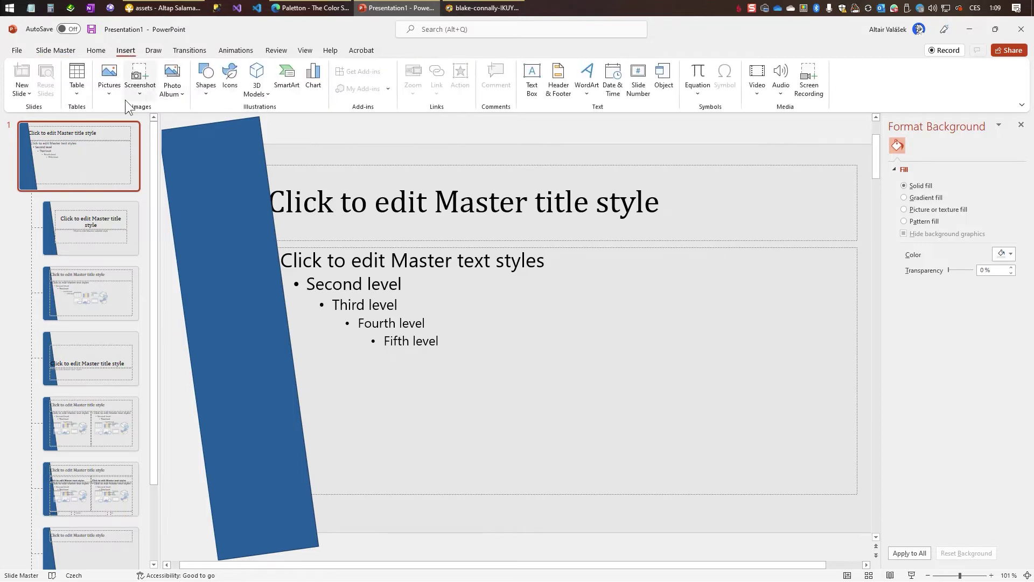
drag(372, 144, 451, 543)
drag(418, 465, 267, 466)
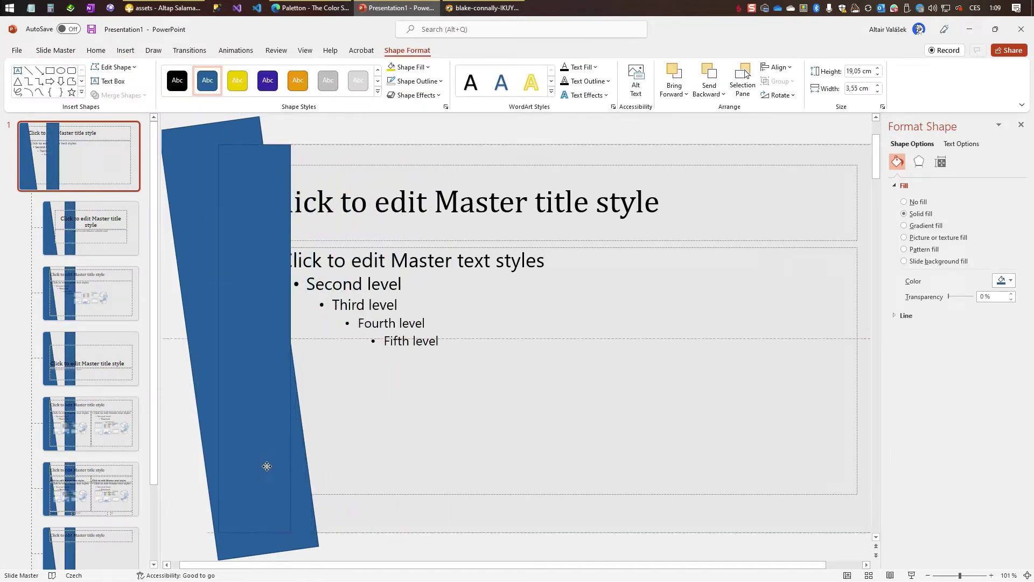
drag(266, 467, 261, 464)
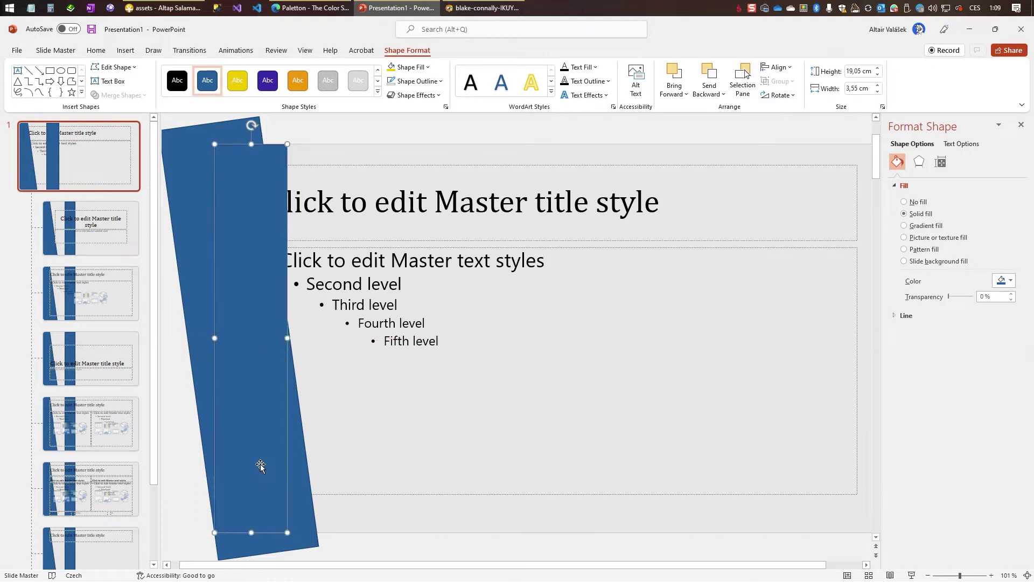
drag(287, 338, 371, 338)
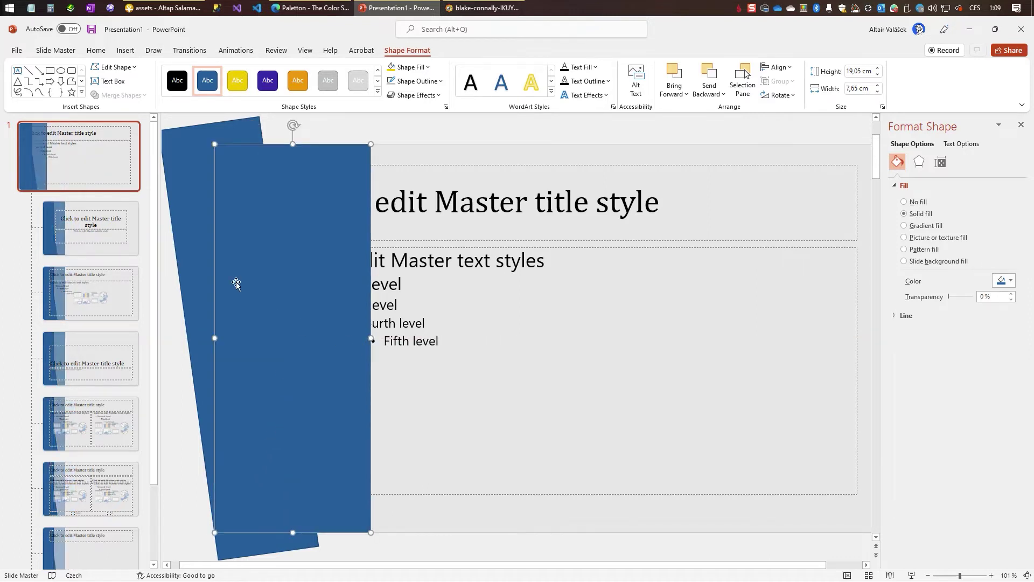
shift+click(196, 178)
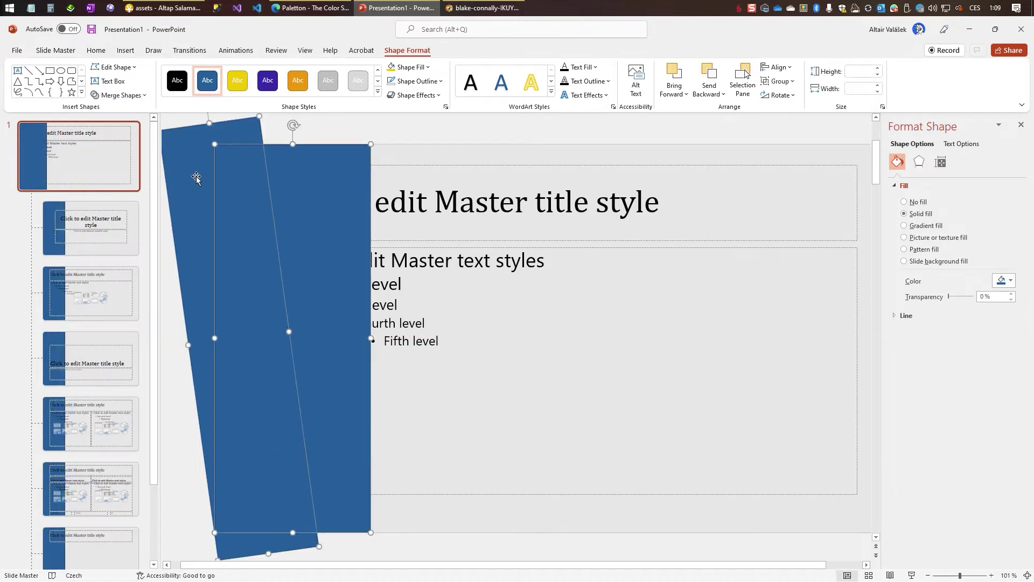
click(142, 96)
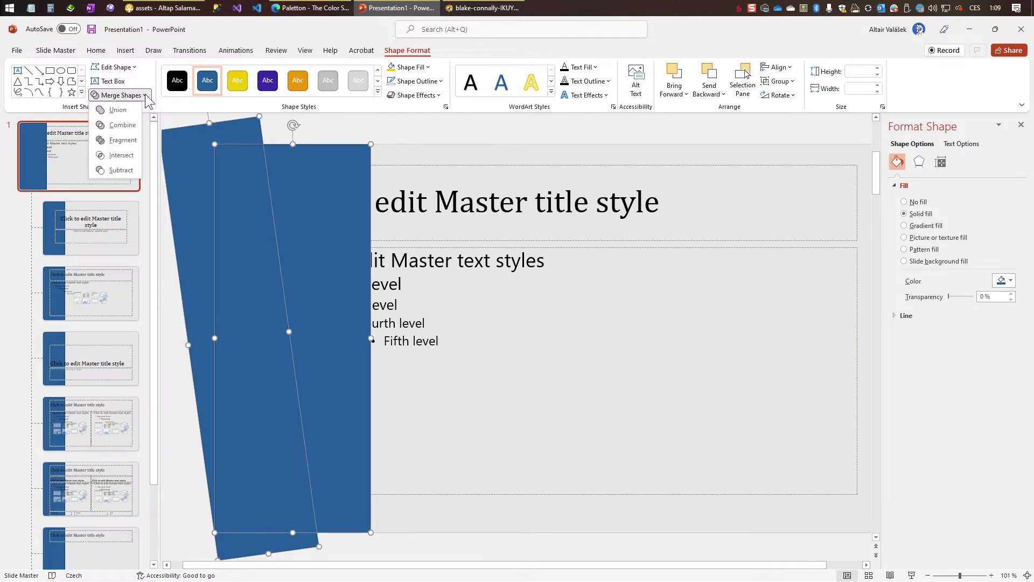
click(112, 157)
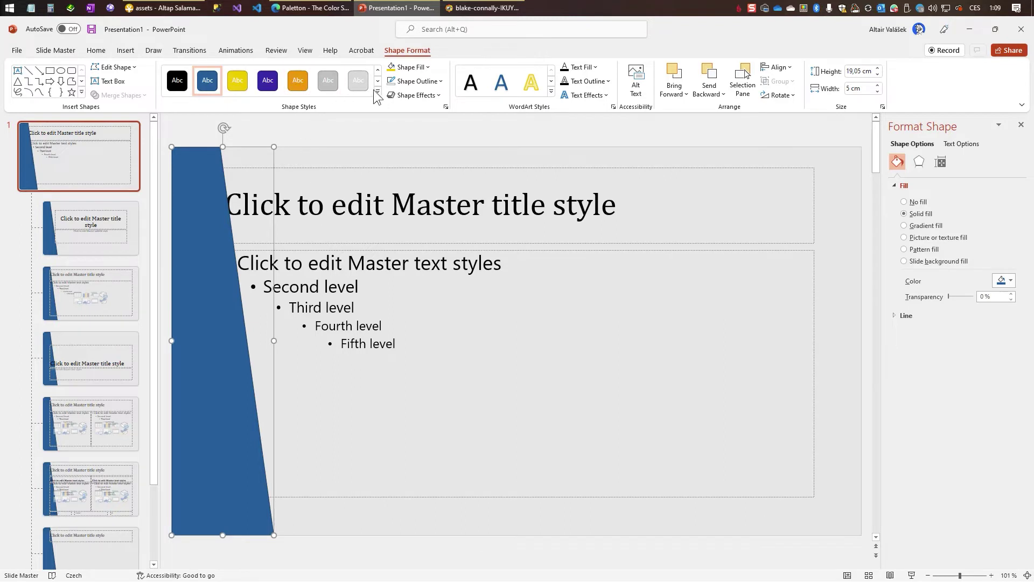
Step: Make the left bar orange with no outline and send it behind the placeholders
click(296, 84)
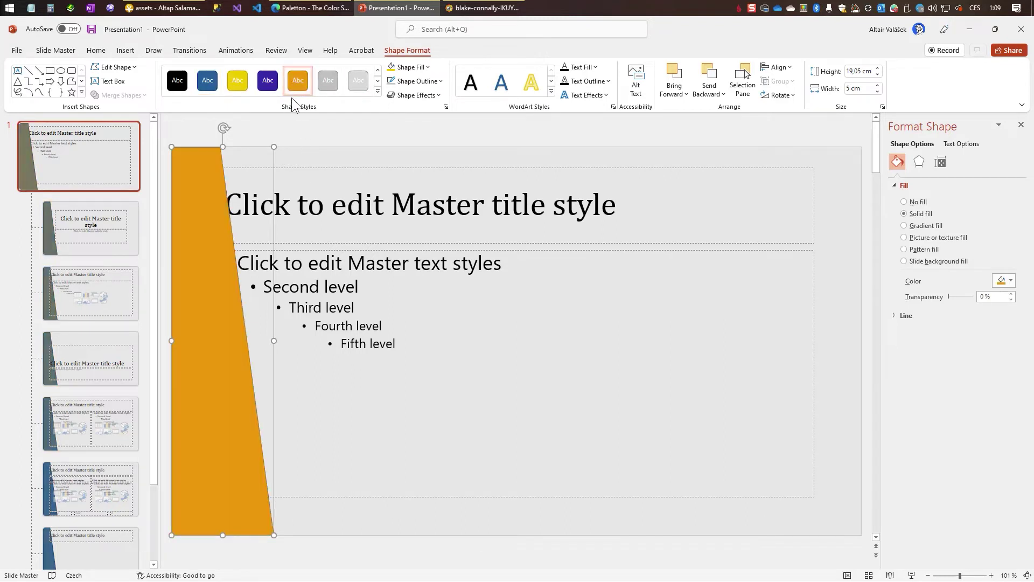
click(444, 82)
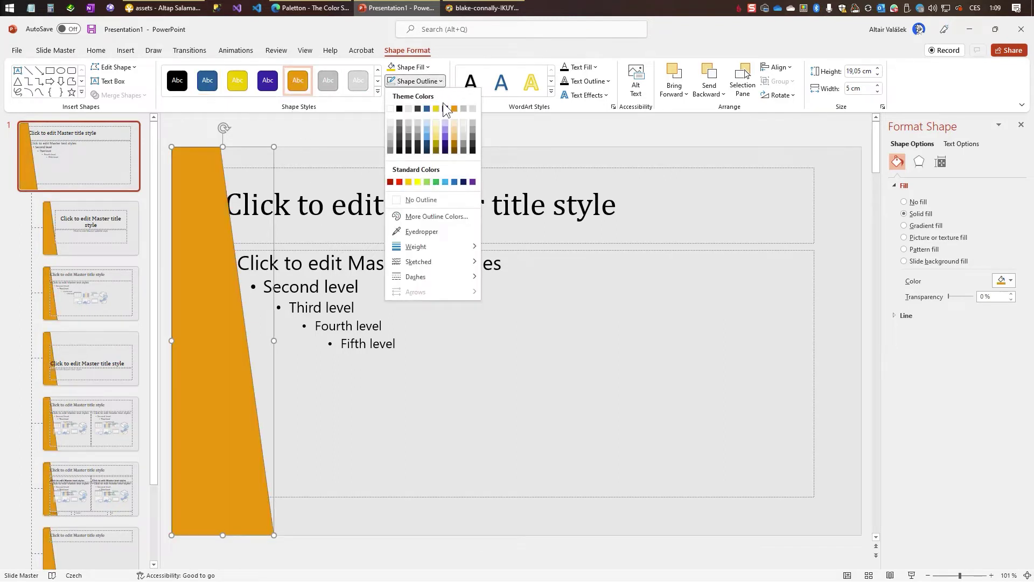
click(429, 201)
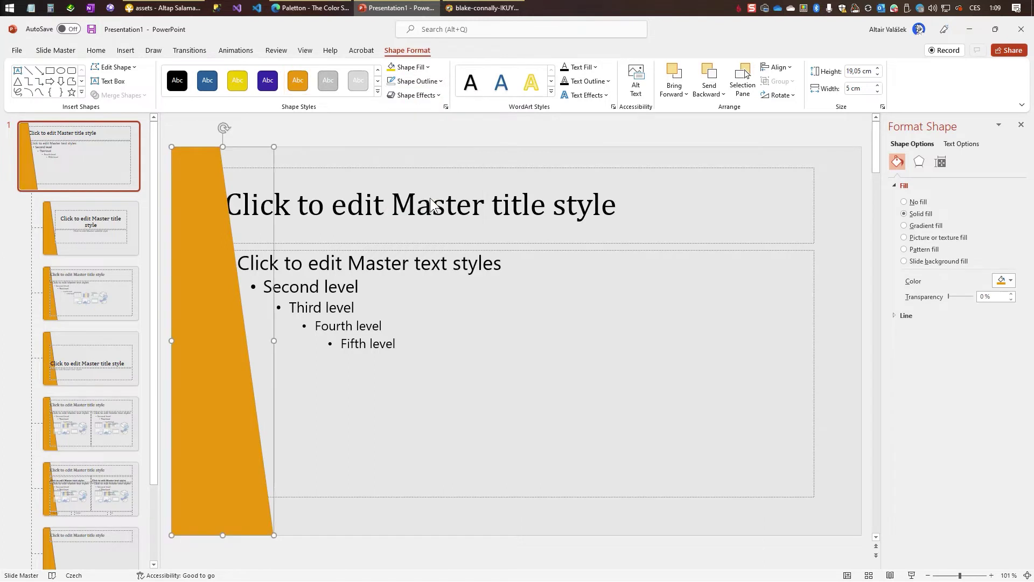
click(722, 97)
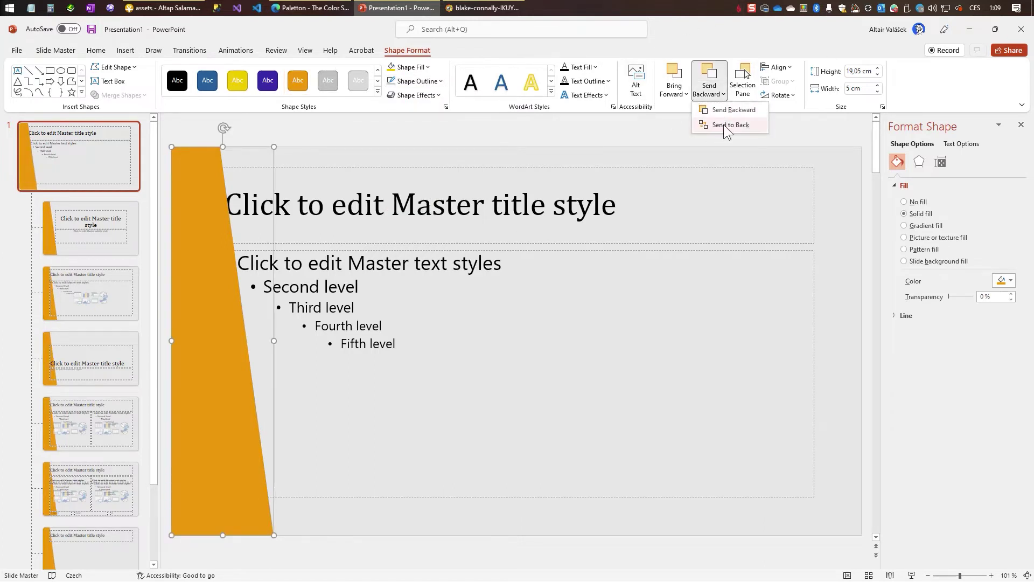
click(725, 125)
Step: Drag the horse-face SVG from the file manager onto the slide master
click(378, 527)
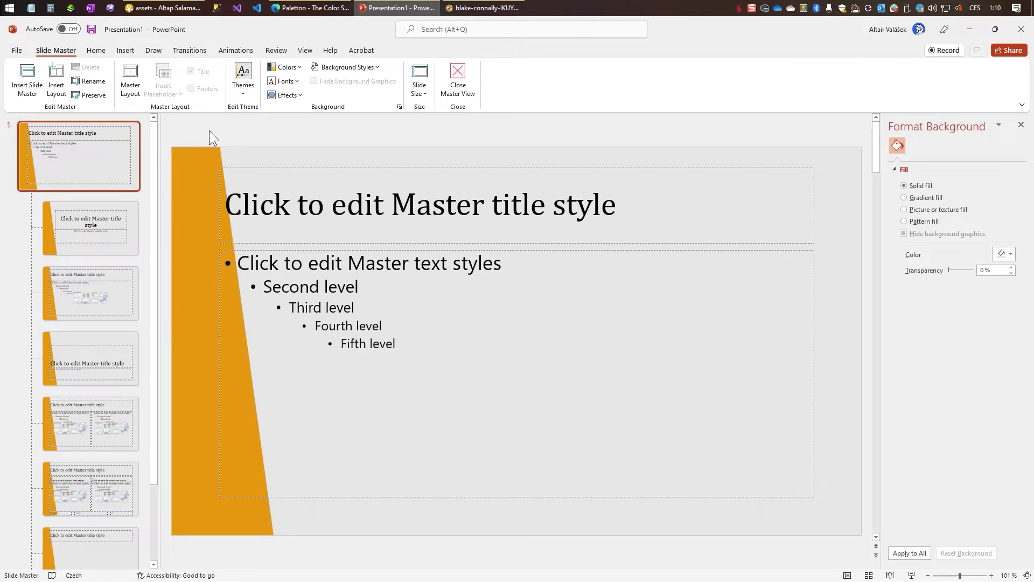
click(159, 6)
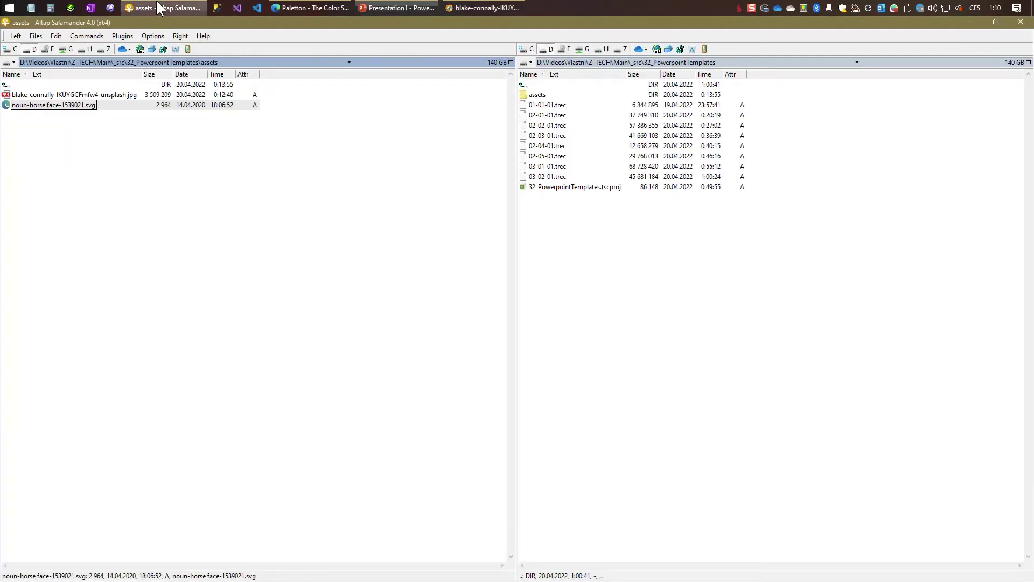
drag(16, 106, 203, 456)
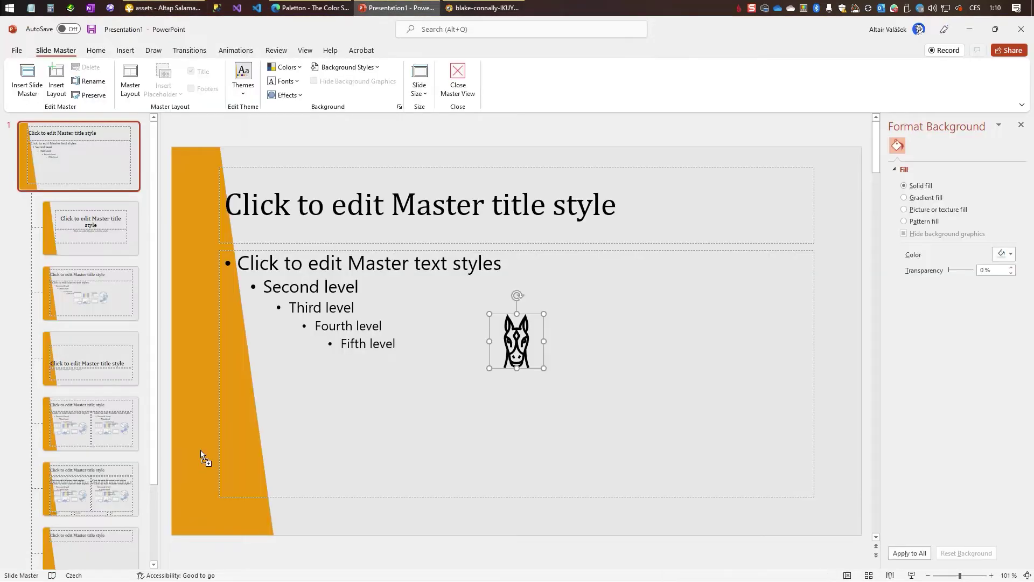
Step: Move the horse icon down to the bottom of the orange bar
mouse_move(516, 356)
mouse_down()
mouse_move(186, 498)
mouse_move(206, 503)
mouse_up()
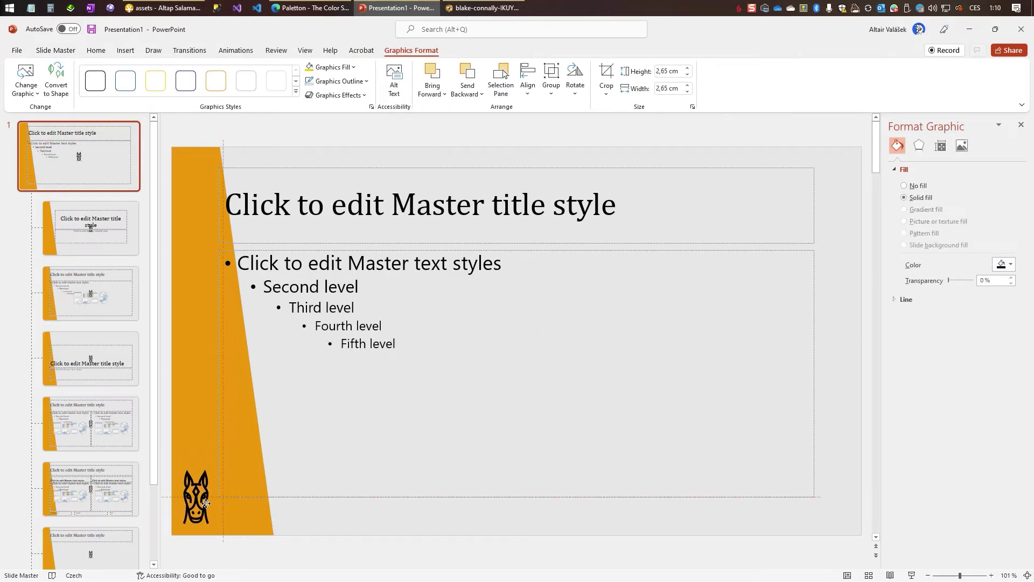
click(364, 527)
click(191, 510)
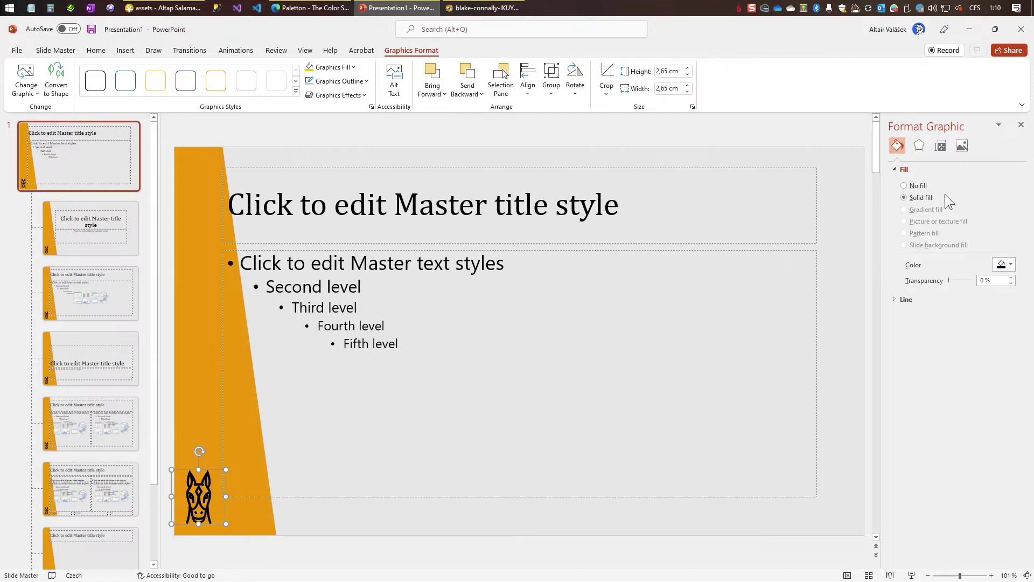
Step: Fill the horse icon white and make it about 38% transparent
click(1011, 264)
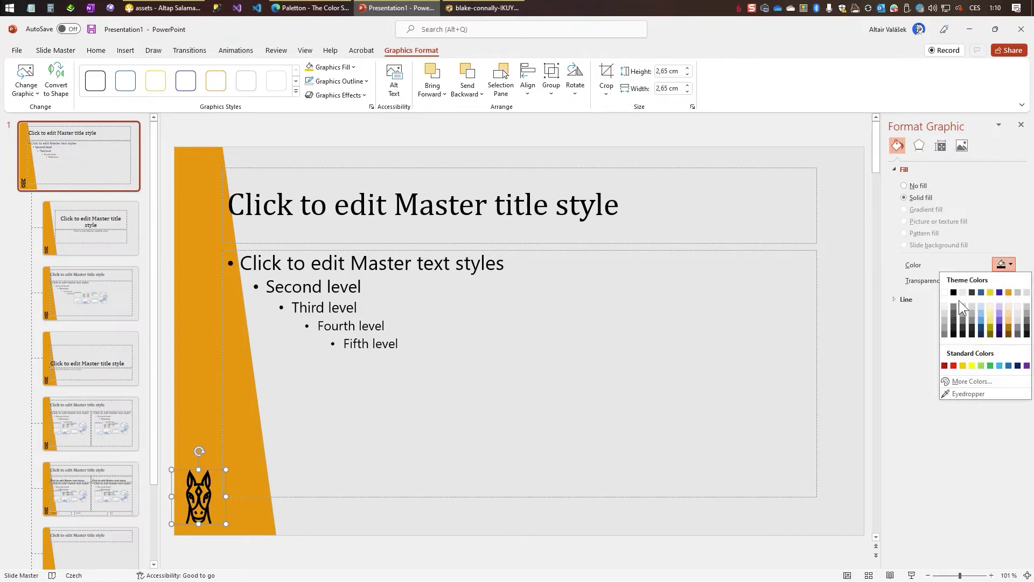
click(991, 292)
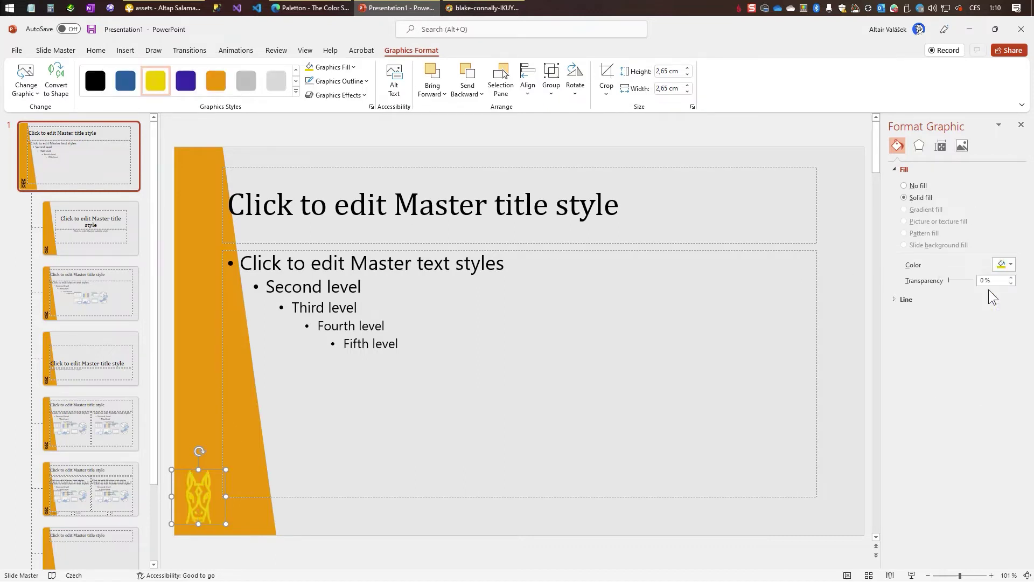
click(1008, 269)
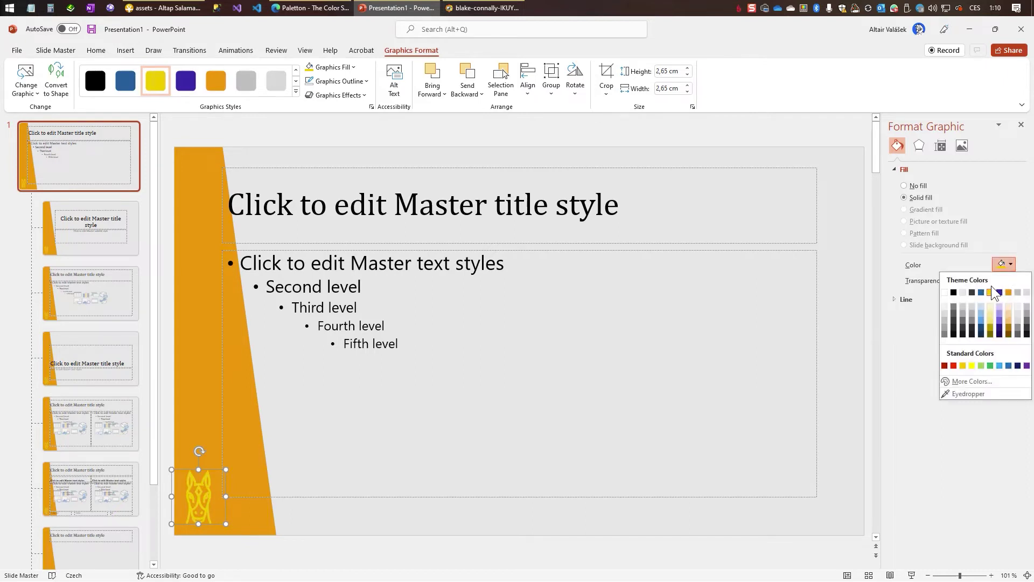
click(981, 292)
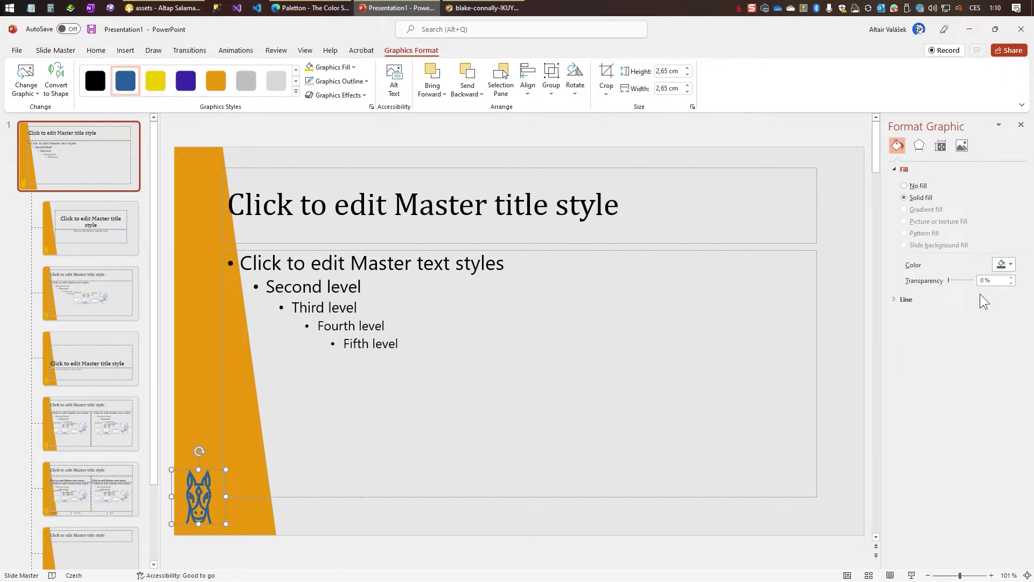
click(1008, 265)
click(948, 292)
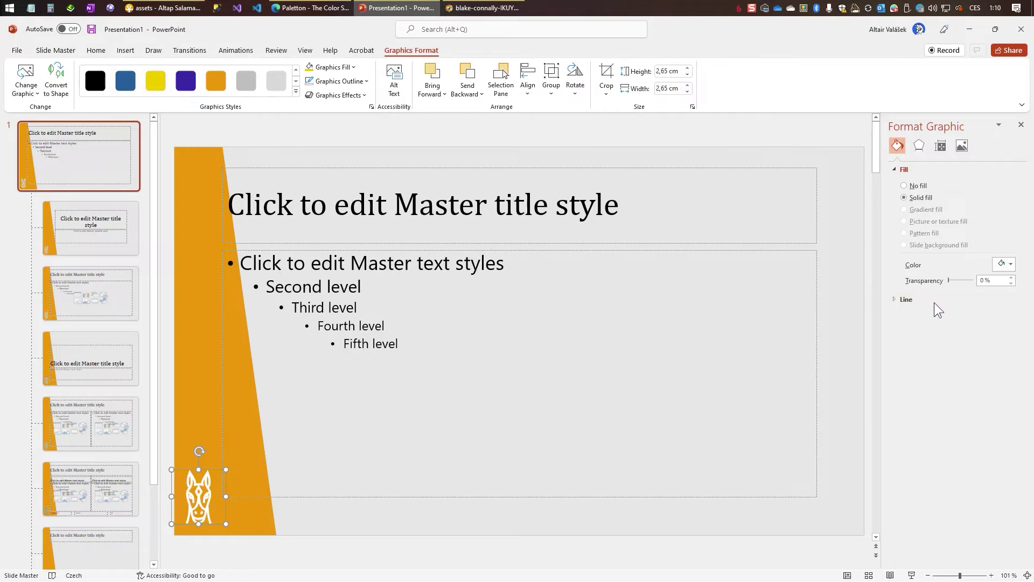
drag(949, 280, 961, 280)
click(511, 516)
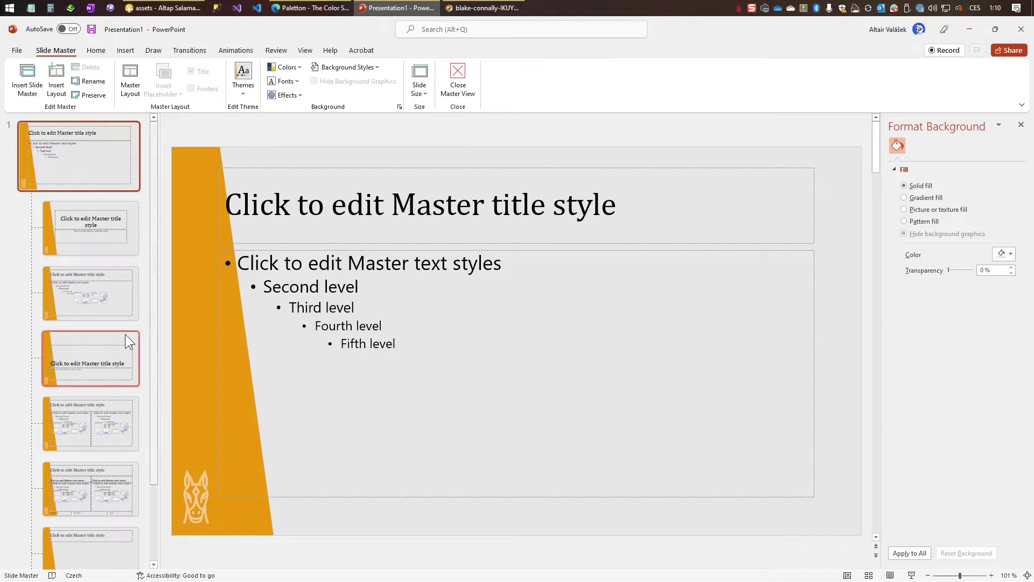
Step: Turn on Hide background graphics for the Title Slide layout to remove the orange bar and horse
click(127, 250)
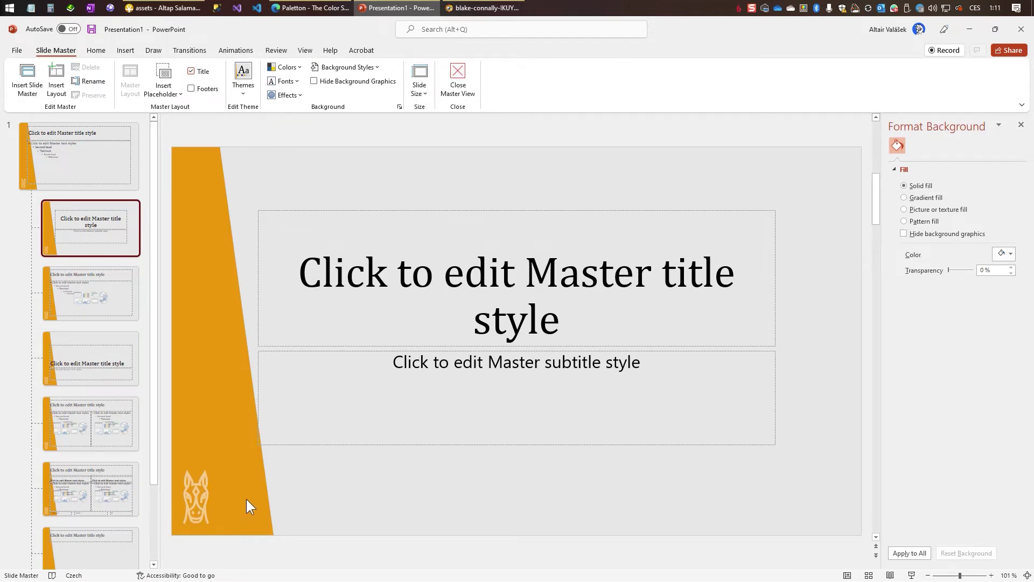
click(925, 237)
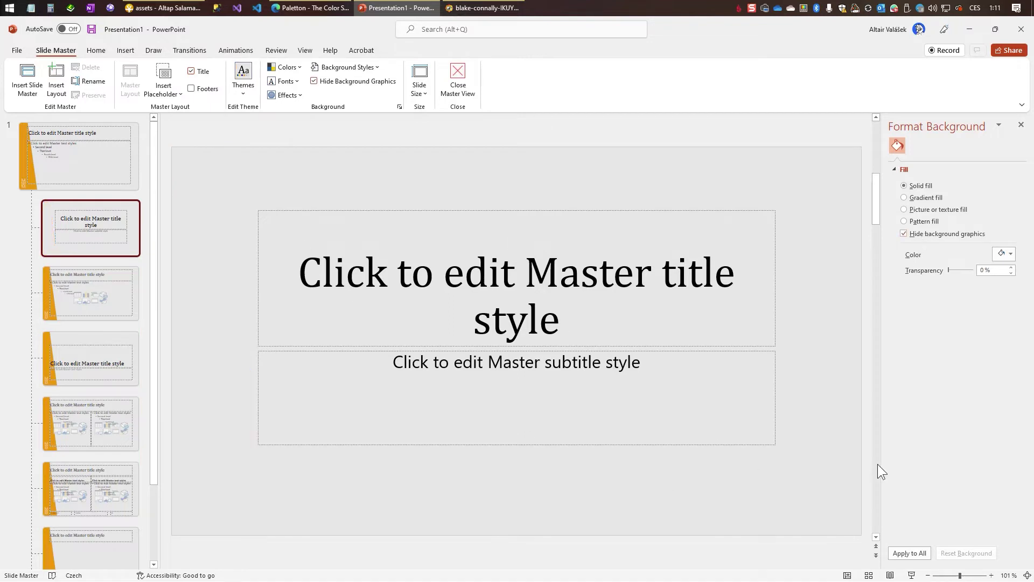
Step: Copy the computer-desk photo in FastStone Image Viewer and return to PowerPoint
click(491, 8)
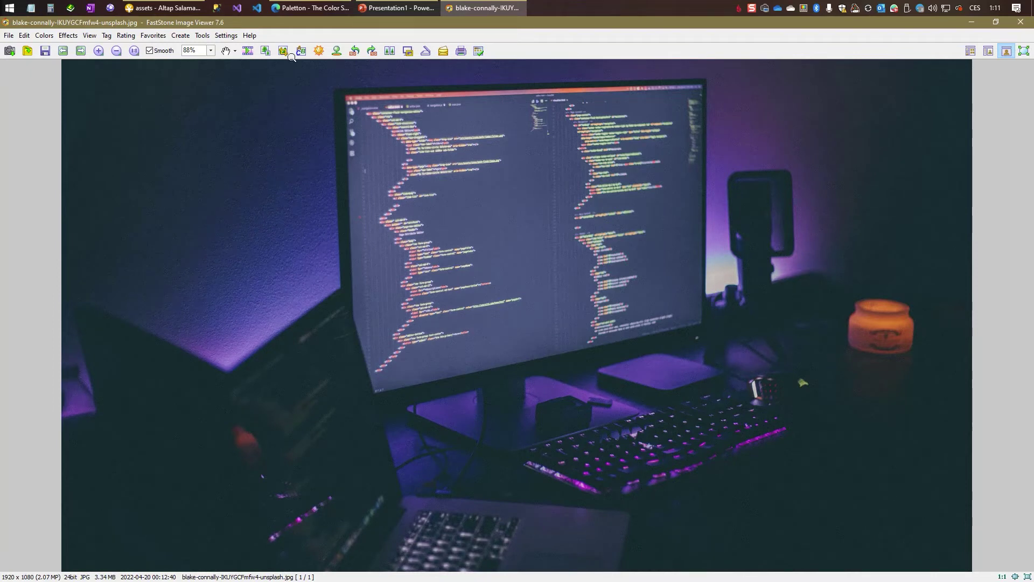
click(399, 10)
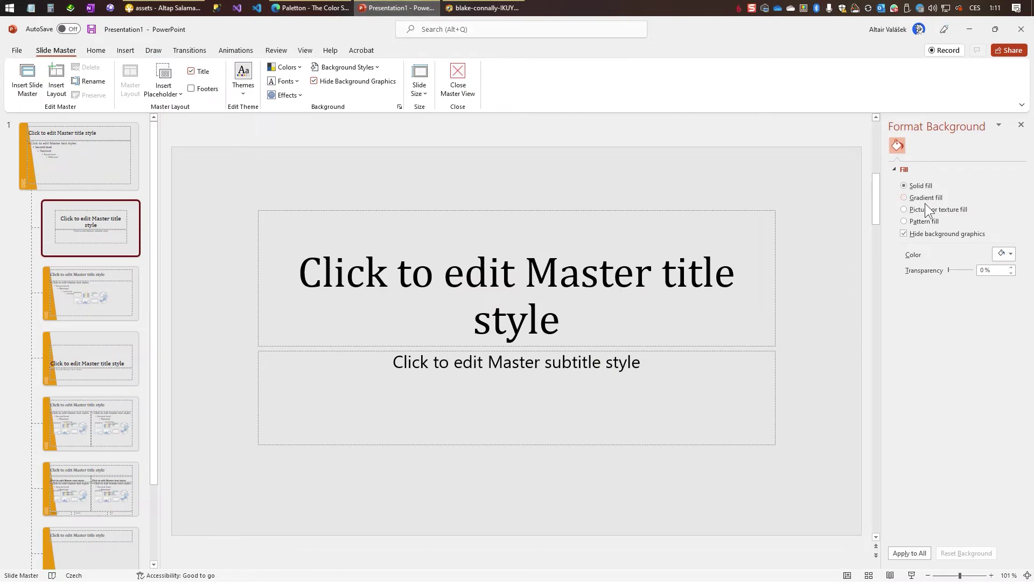
Step: Use the clipboard desk photo as the layout's picture-fill background, then select the master's orange bar
click(940, 209)
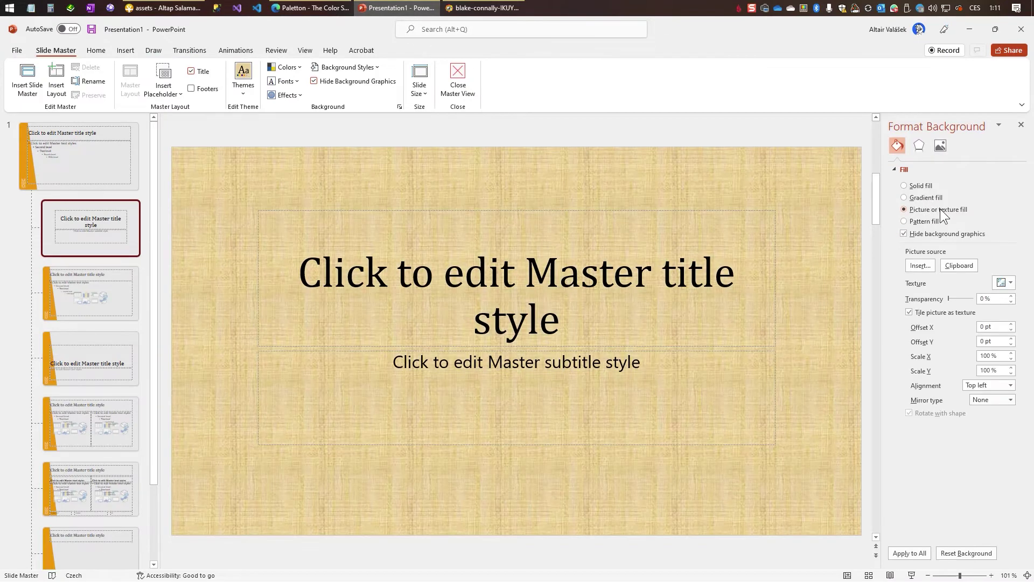
click(956, 267)
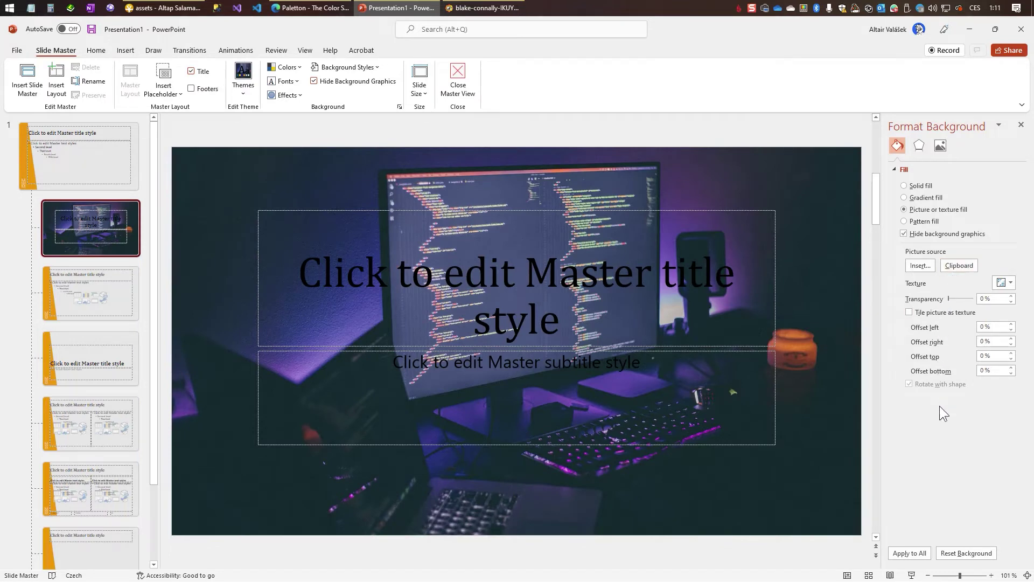
click(60, 154)
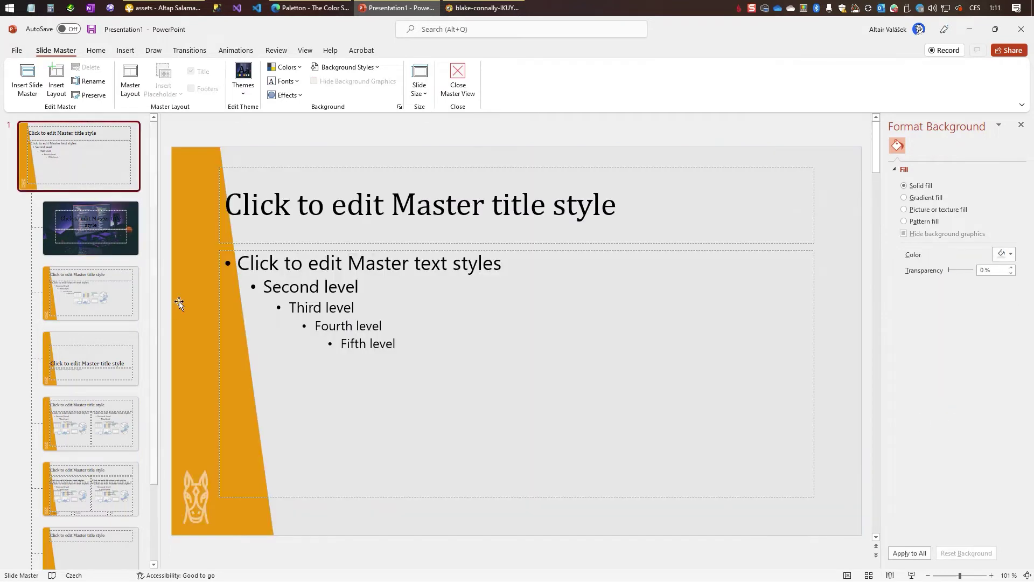
click(216, 261)
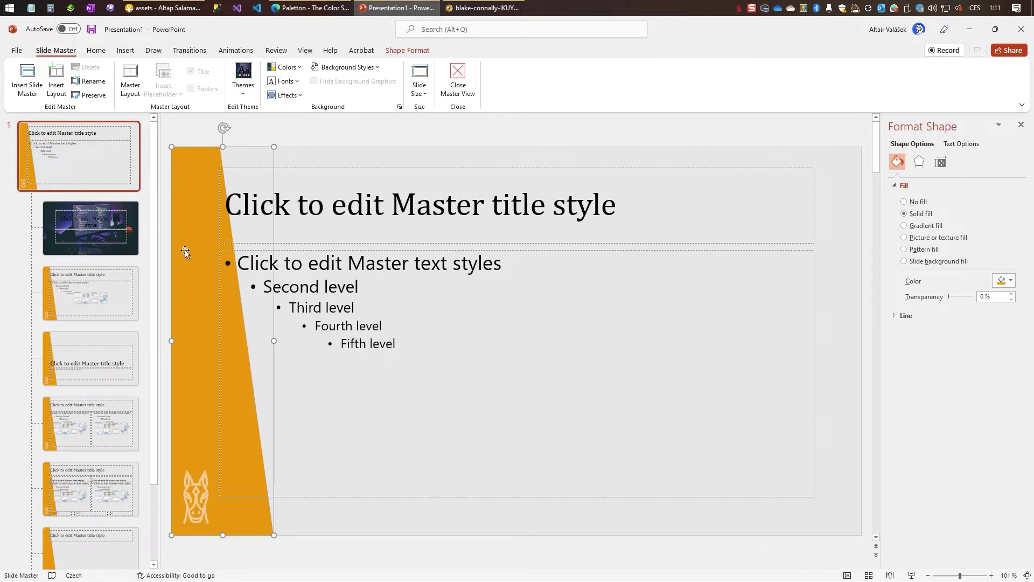
Step: Paste the orange bar onto the Title Slide layout and narrow the title and subtitle boxes
click(85, 223)
key(ctrl+v)
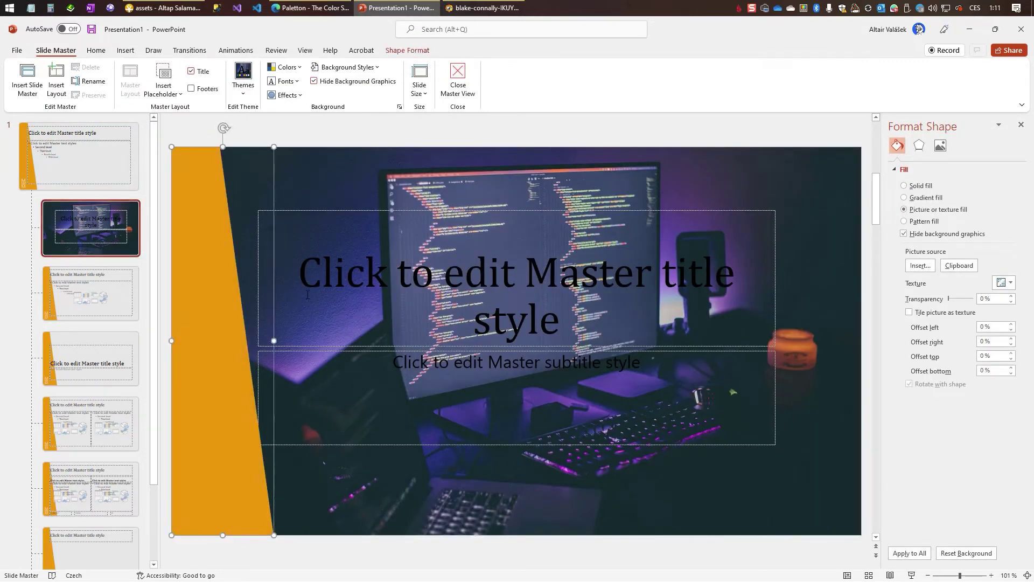
shift+click(344, 351)
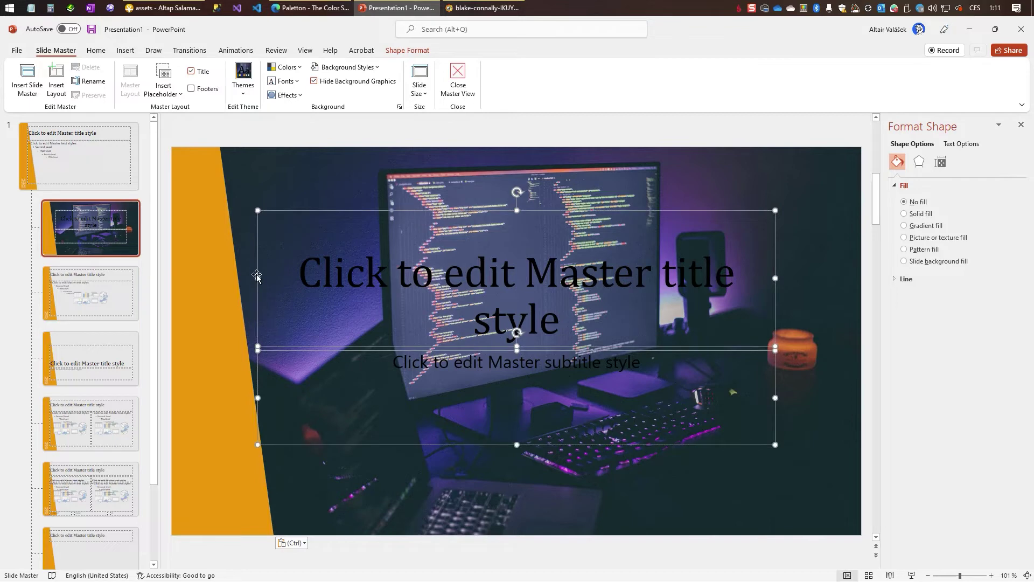
drag(257, 278, 508, 296)
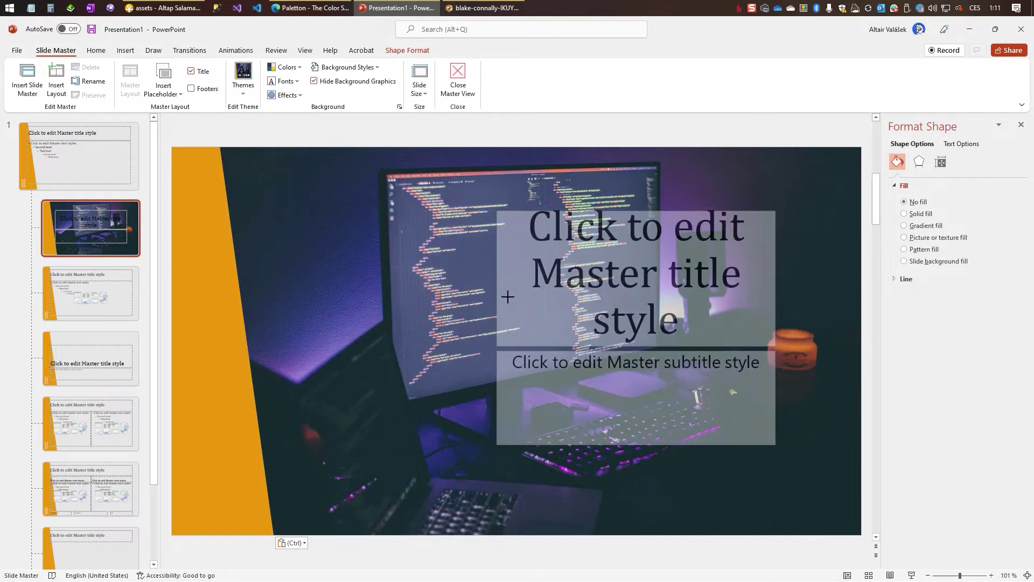
Step: Shift the pasted orange bar further right across the photo
click(235, 450)
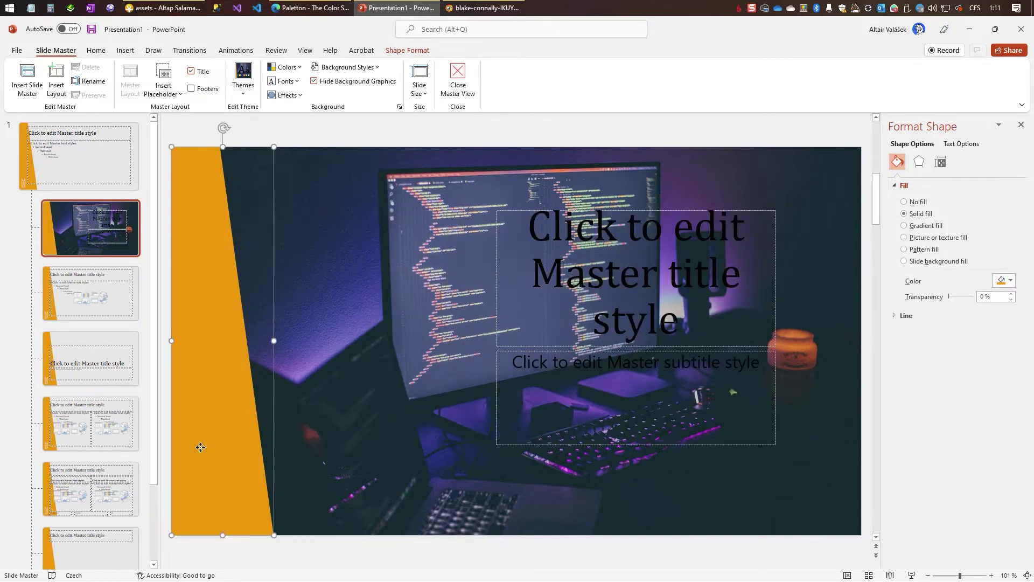
mouse_move(229, 446)
mouse_down()
mouse_move(324, 447)
mouse_move(308, 447)
mouse_up()
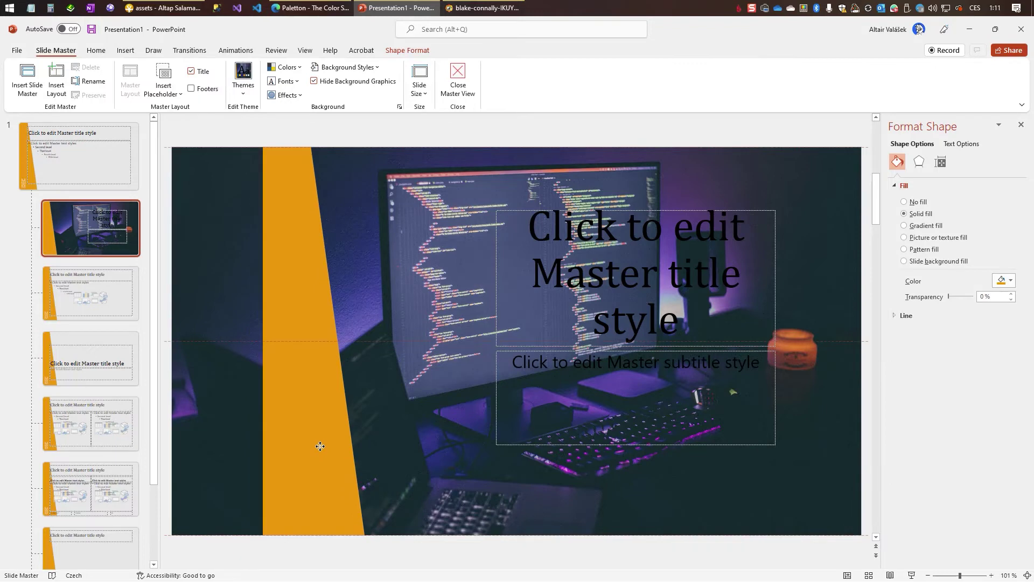
drag(307, 447, 320, 449)
click(217, 135)
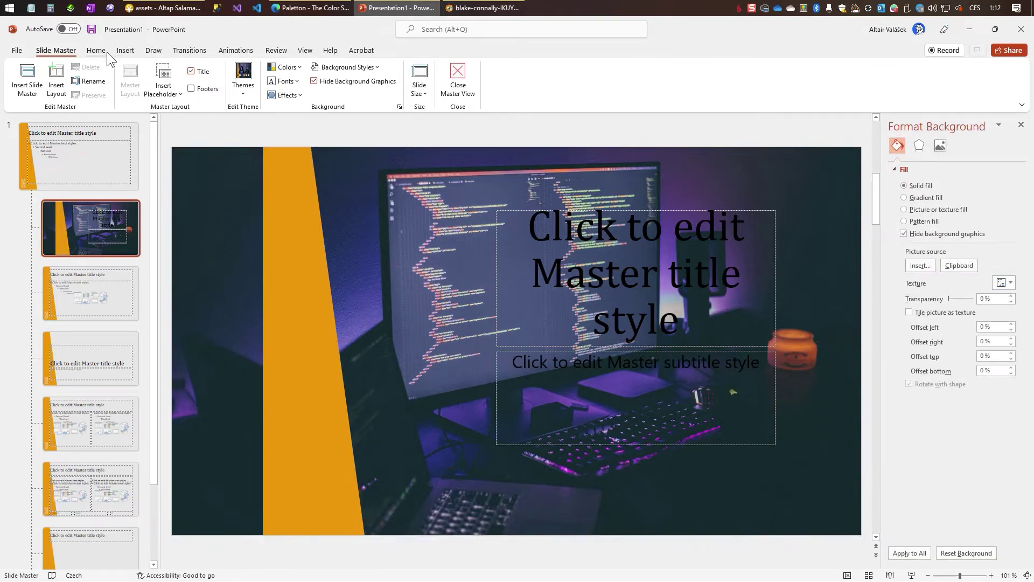
click(132, 50)
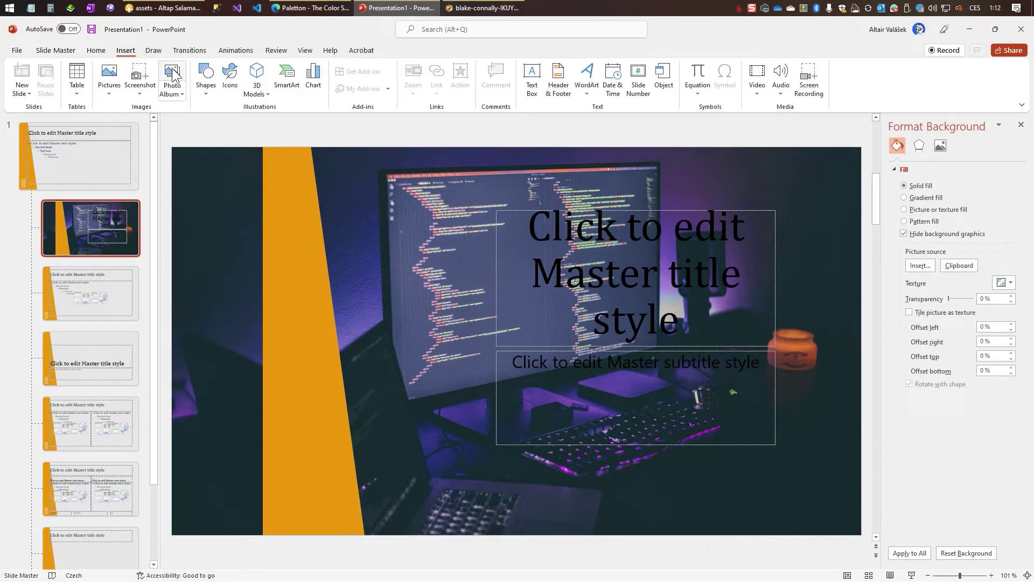
Step: Draw a rectangle over the left edge and union it with the orange slanted shape
click(210, 99)
click(239, 131)
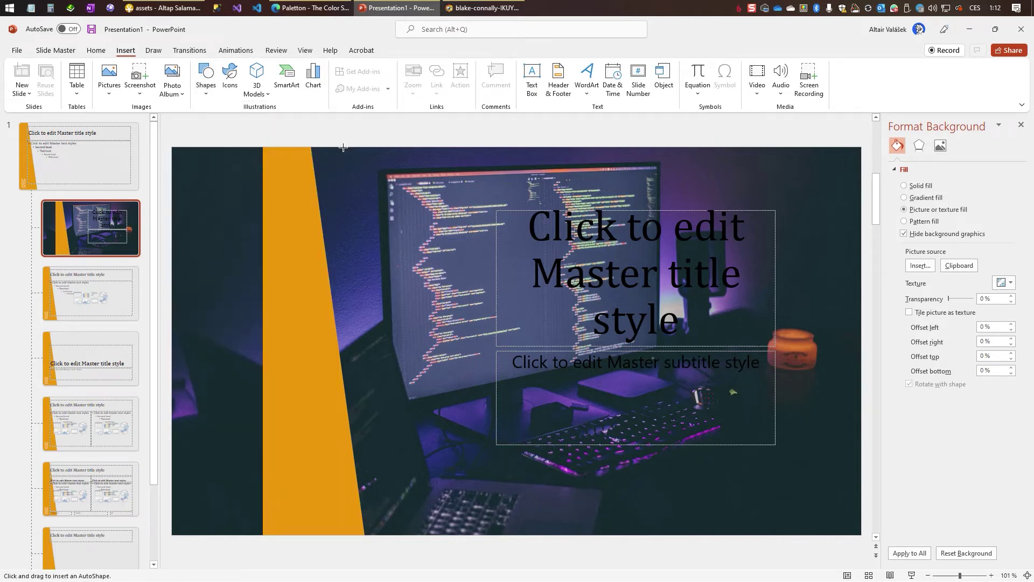
drag(342, 147, 210, 535)
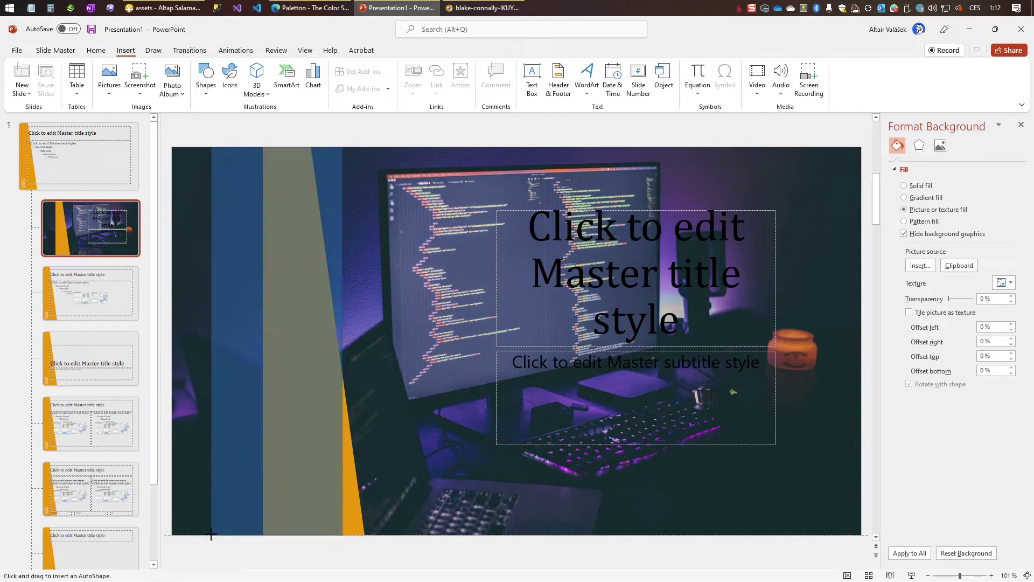
drag(257, 494, 250, 469)
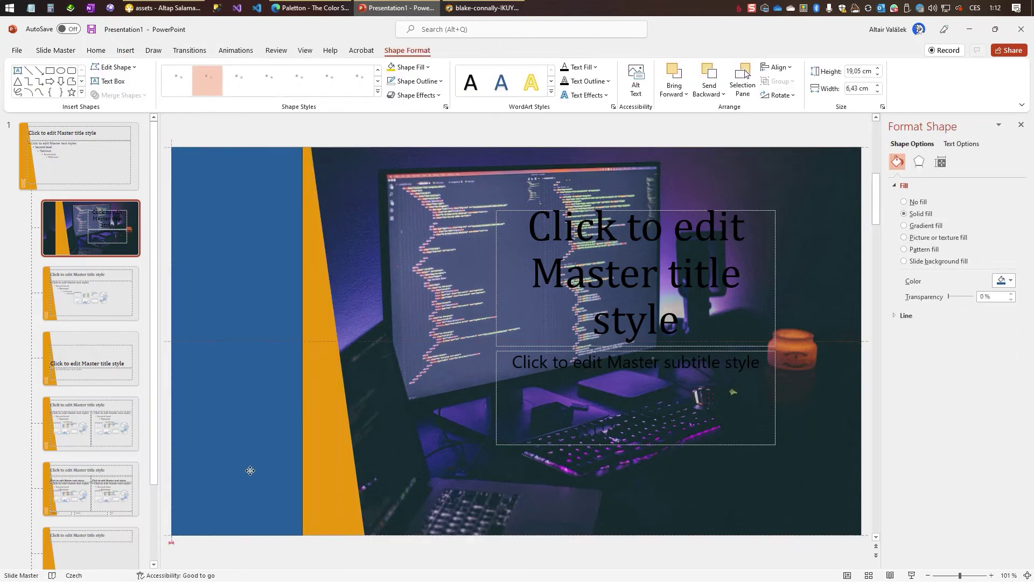
shift+click(306, 249)
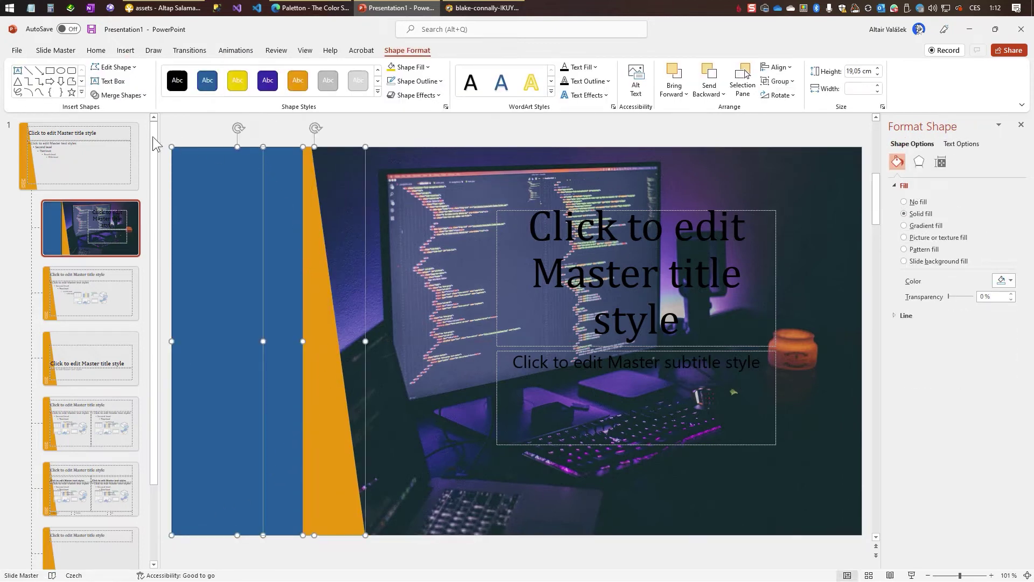
click(118, 95)
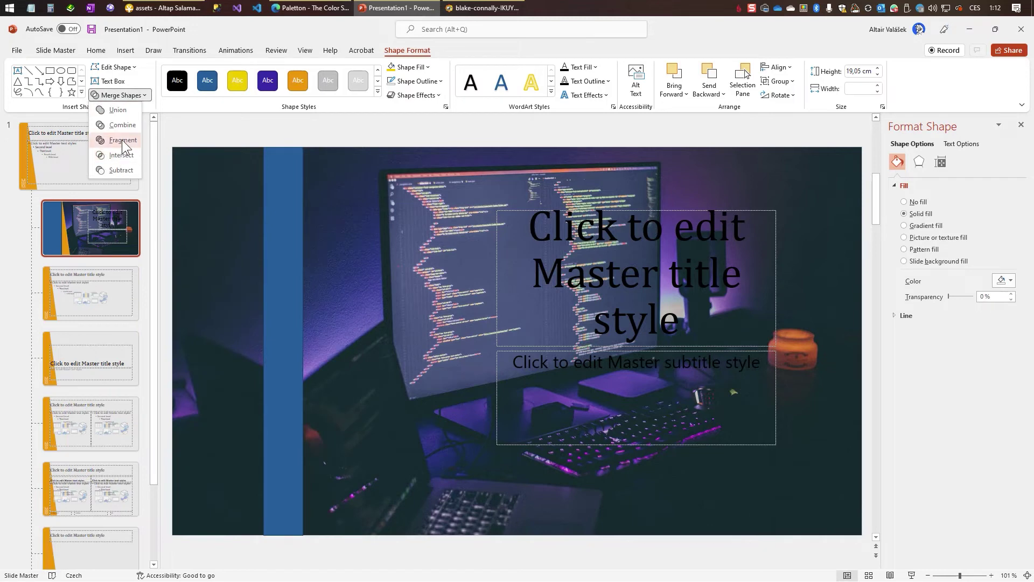
click(125, 111)
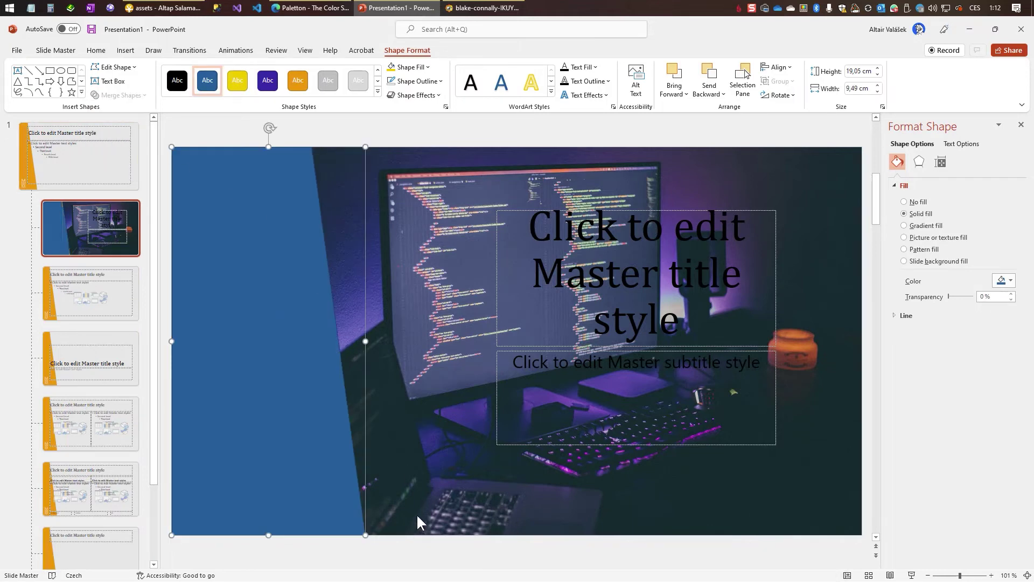
Step: Remove the merged blue panel's outline and drop the horse SVG onto the lower left
click(409, 496)
click(250, 244)
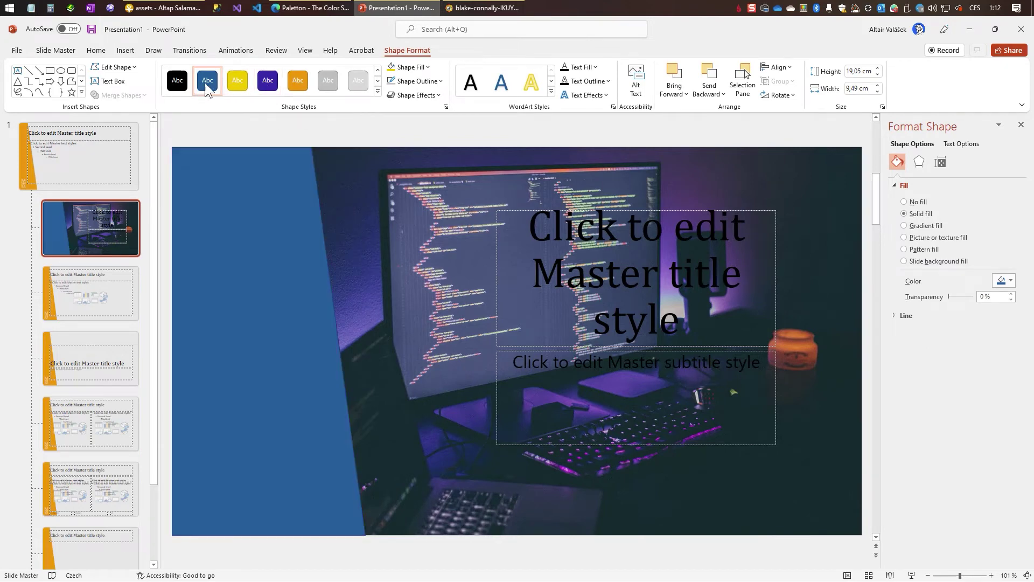
click(209, 85)
click(442, 82)
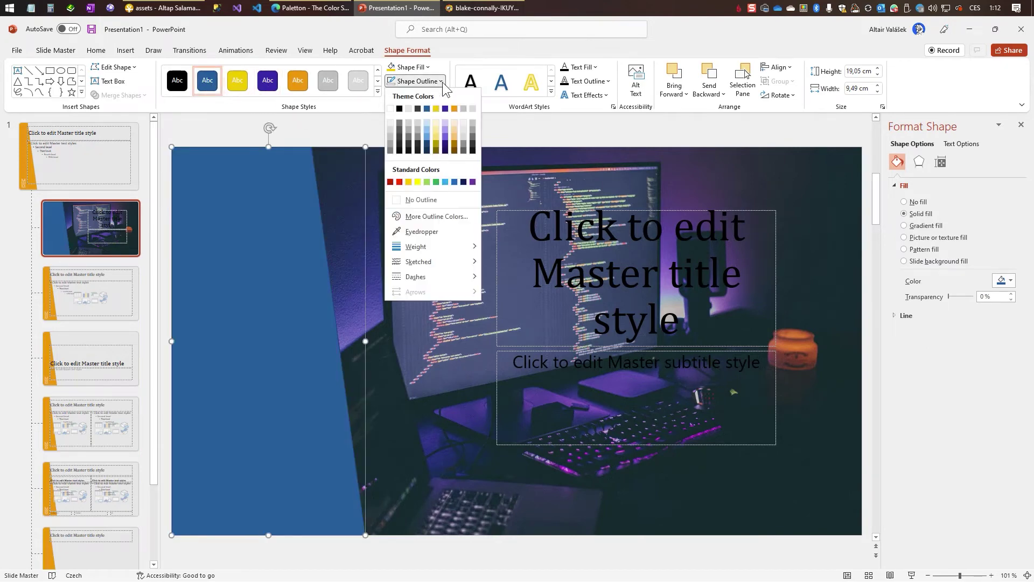
click(419, 202)
click(389, 506)
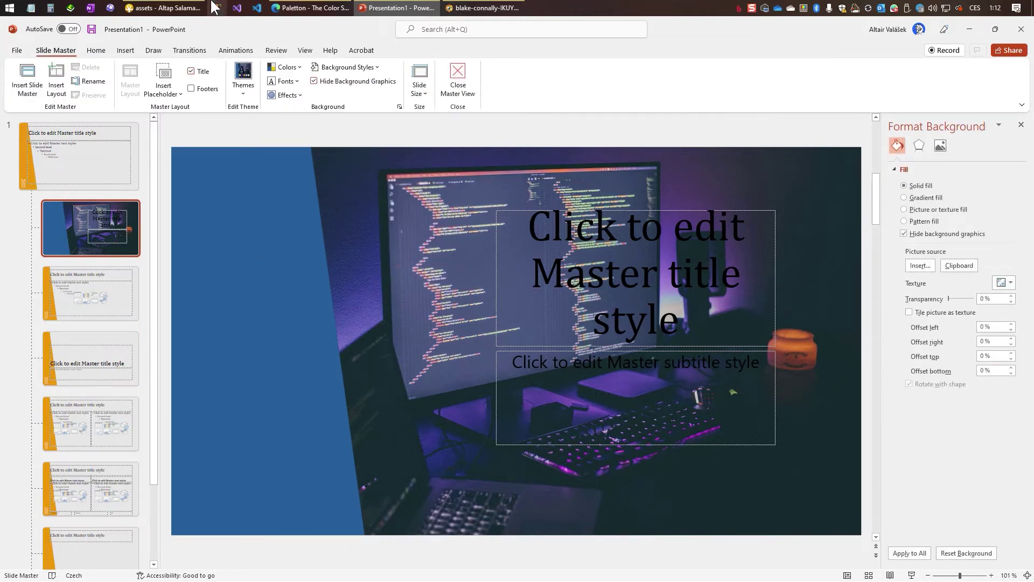
click(189, 8)
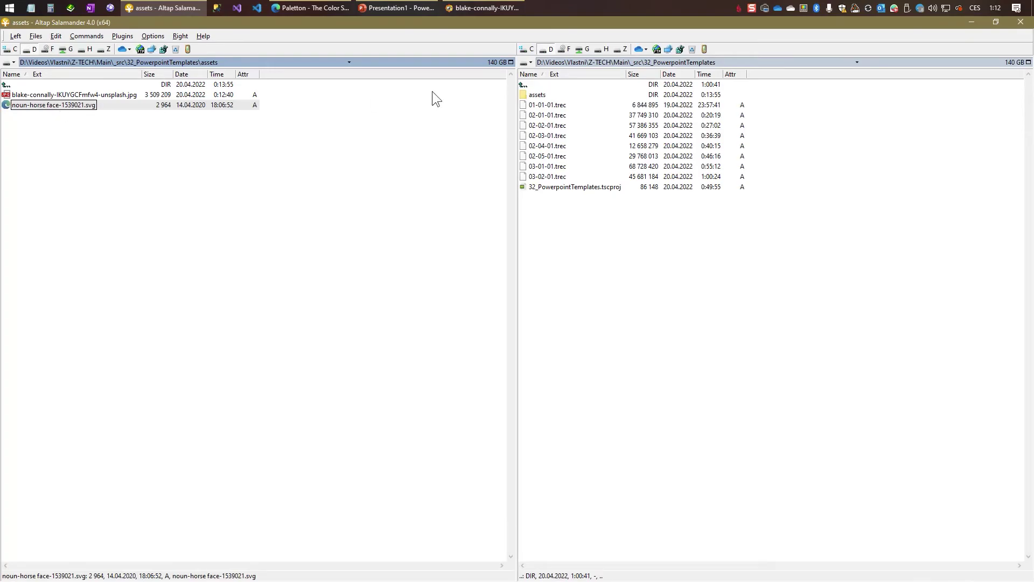
mouse_move(54, 108)
mouse_down()
mouse_move(528, 330)
mouse_move(230, 441)
mouse_move(201, 497)
mouse_up()
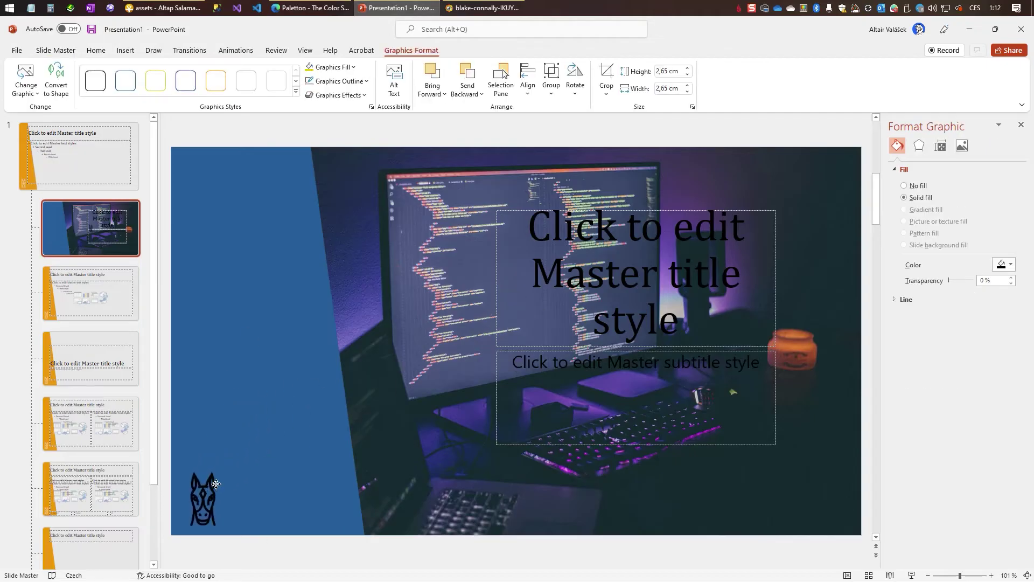
Step: Enlarge the horse graphic to 7.54 cm, set it at lower left, and fill it white
drag(231, 464, 330, 364)
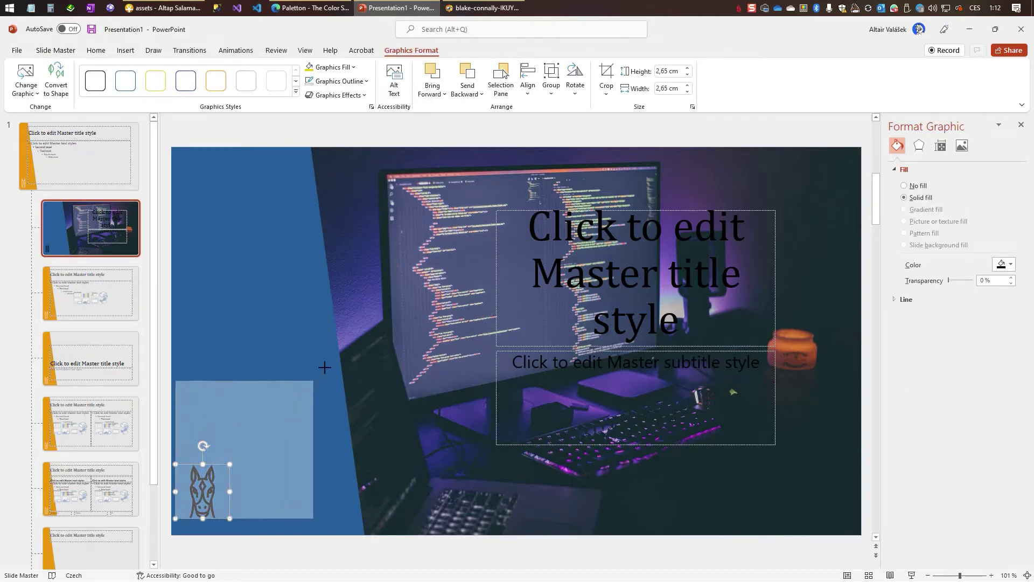
drag(265, 430, 239, 443)
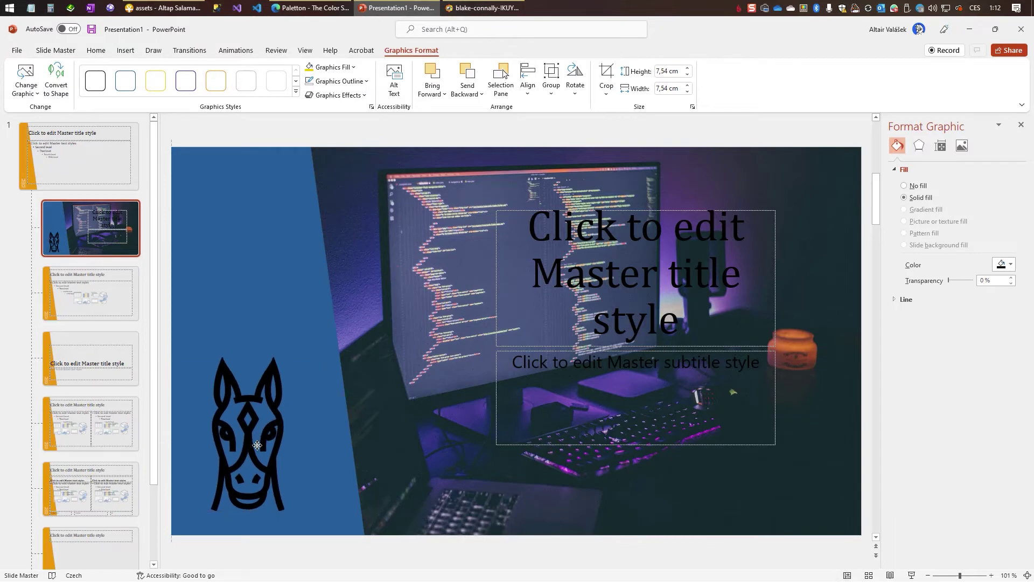
click(323, 488)
click(268, 479)
click(1005, 264)
click(944, 292)
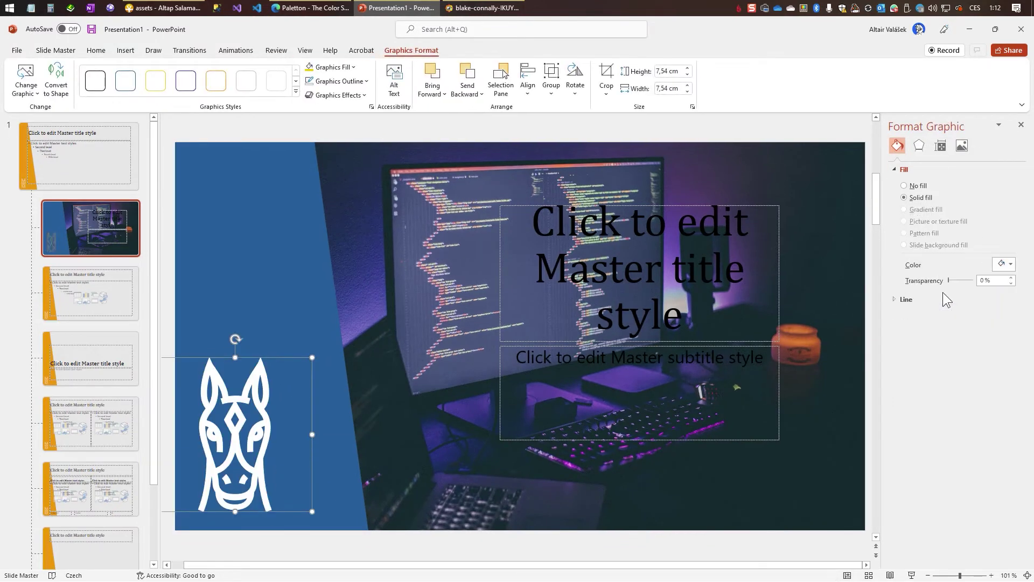
click(343, 370)
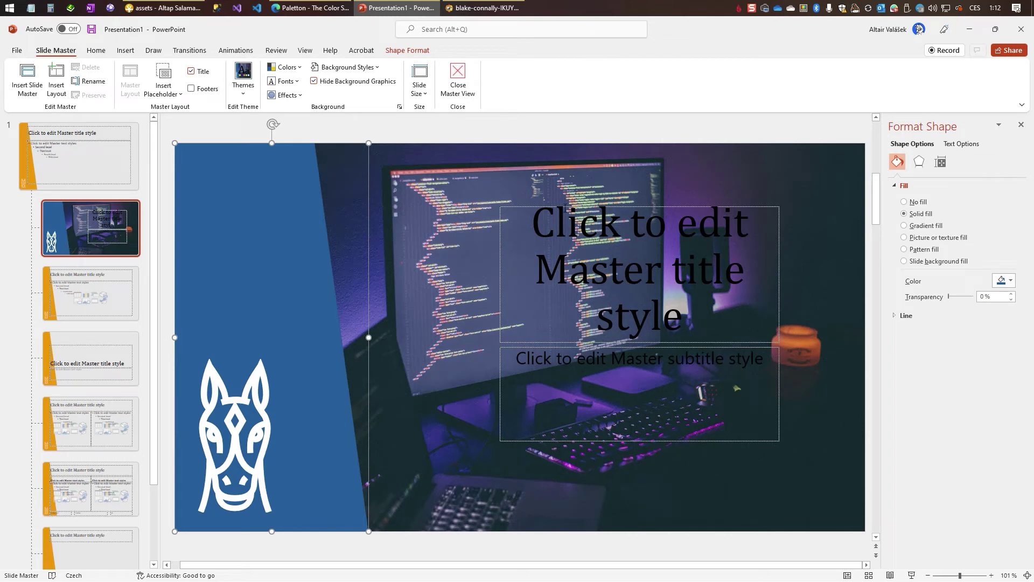
Step: Widen the title box leftward, lower the subtitle box, and shorten the title from the bottom
click(530, 211)
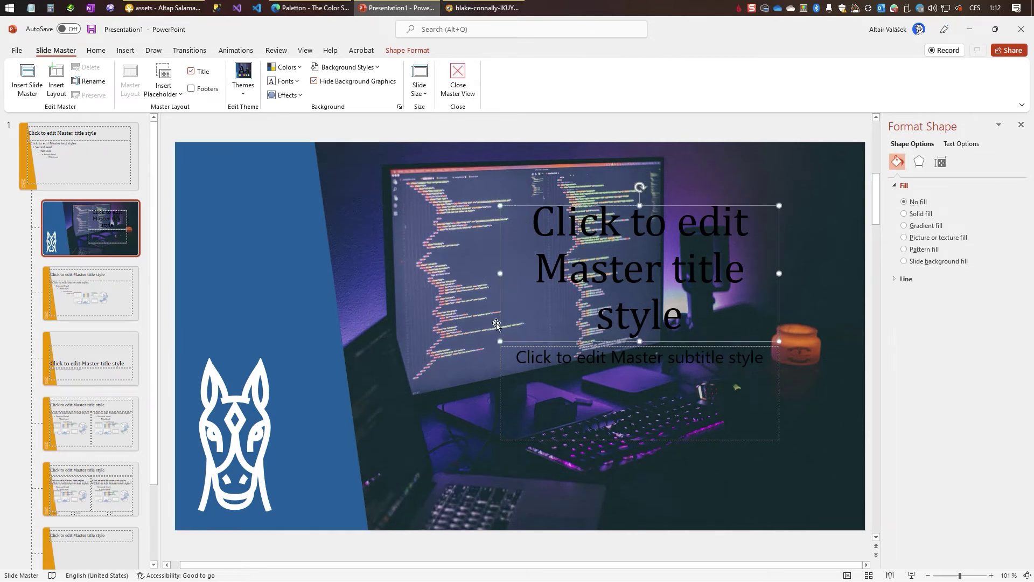
mouse_move(501, 273)
mouse_down()
mouse_move(318, 297)
mouse_move(377, 297)
mouse_up()
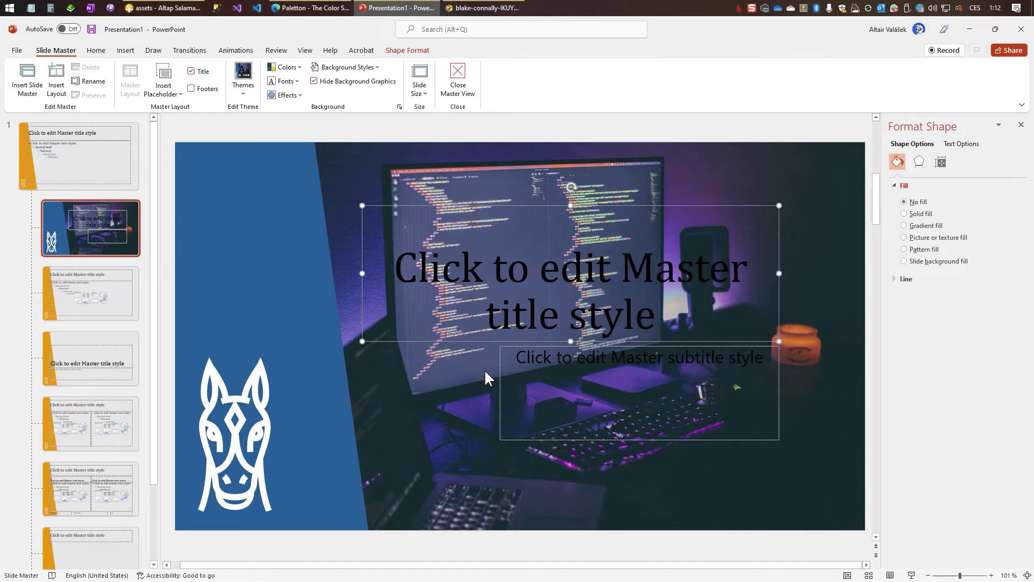
drag(503, 389, 489, 460)
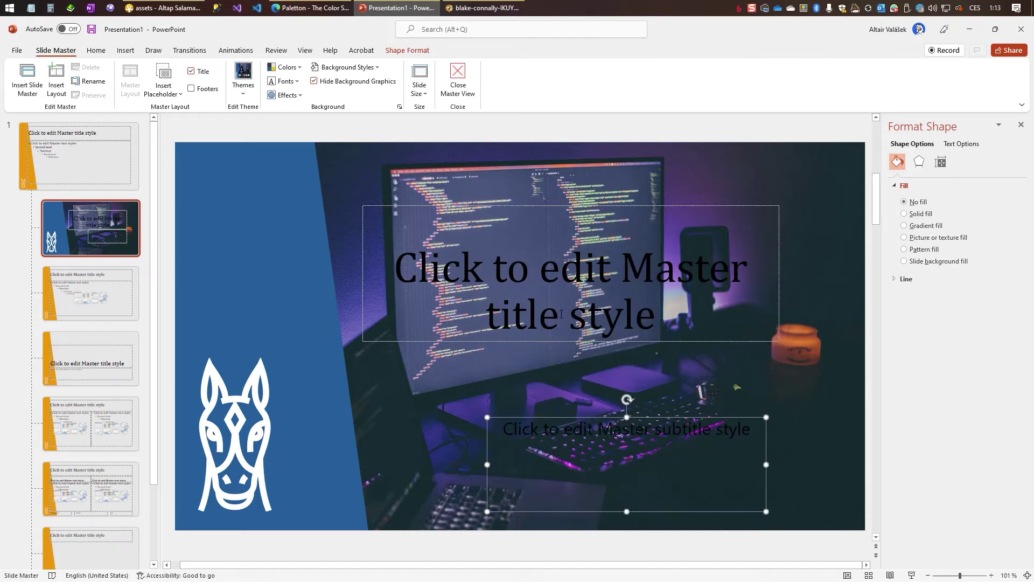
click(592, 339)
drag(571, 341, 571, 311)
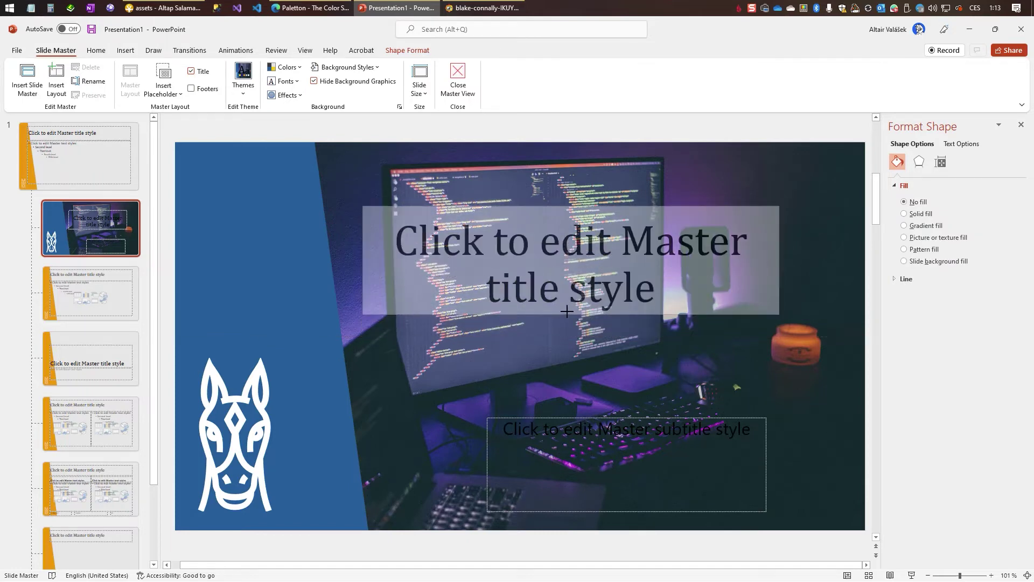
click(127, 50)
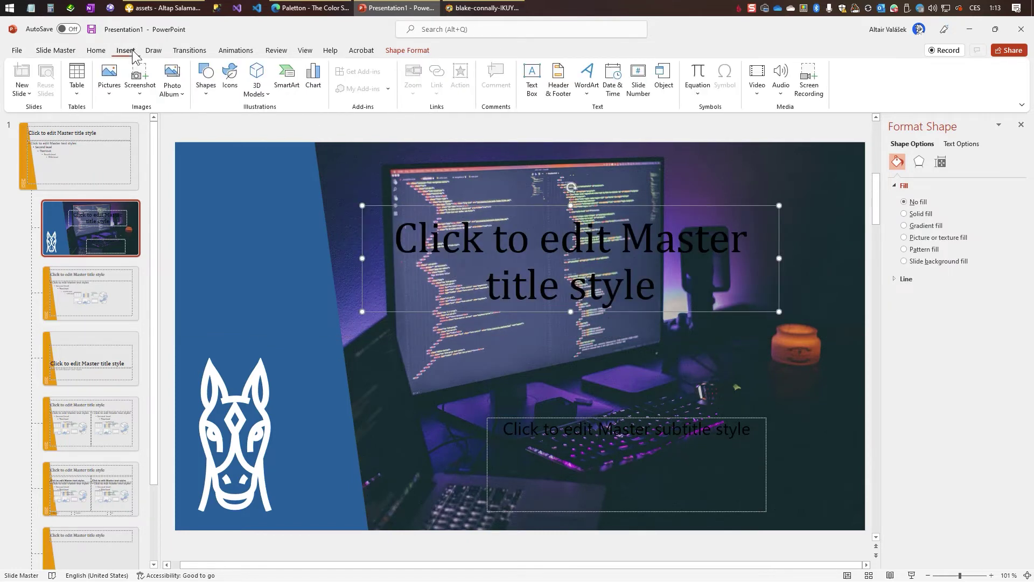
Step: Draw a dark purple banner rectangle across the slide and send it behind the title
click(206, 93)
click(230, 133)
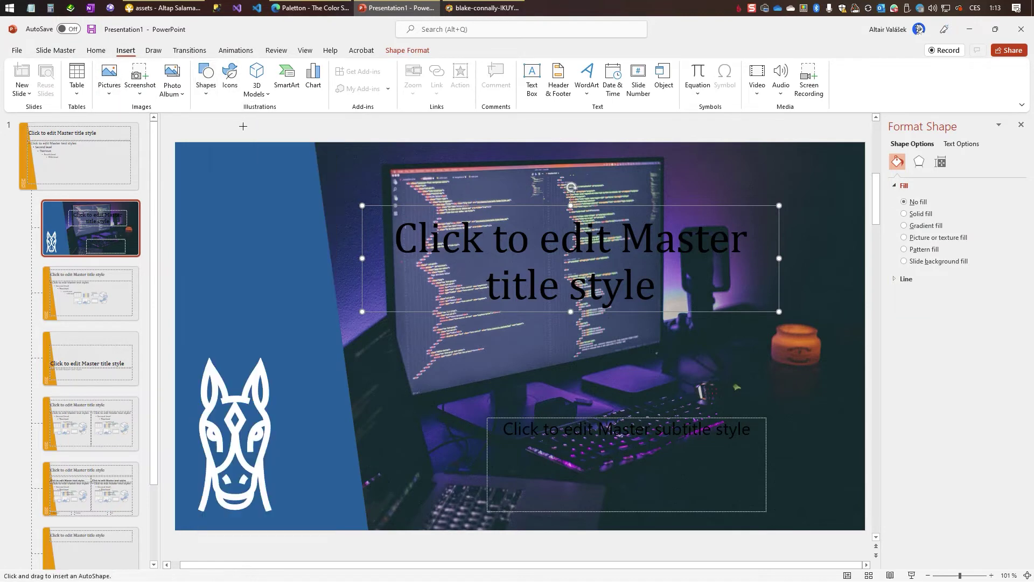
drag(168, 194, 866, 320)
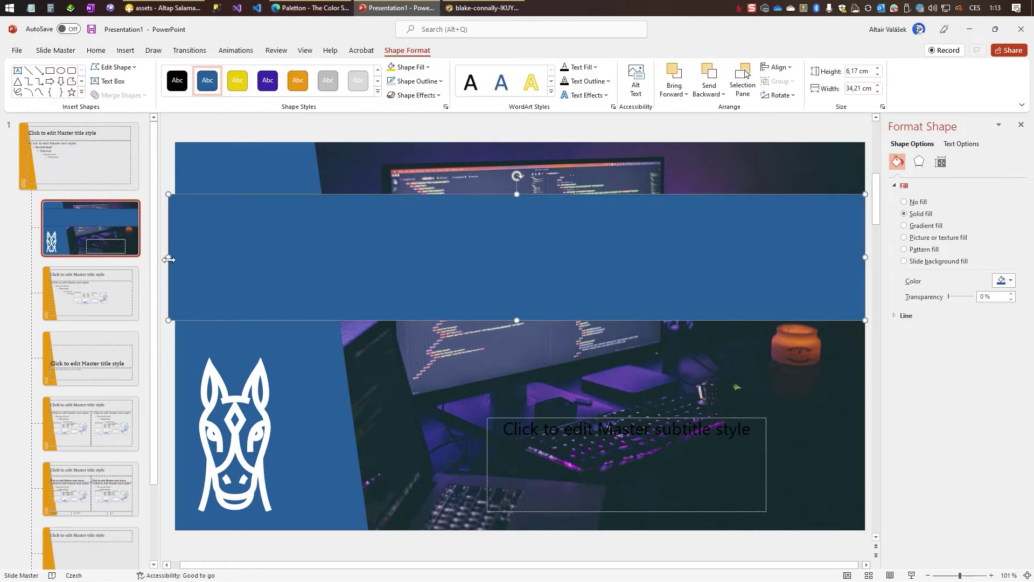
drag(167, 254, 175, 260)
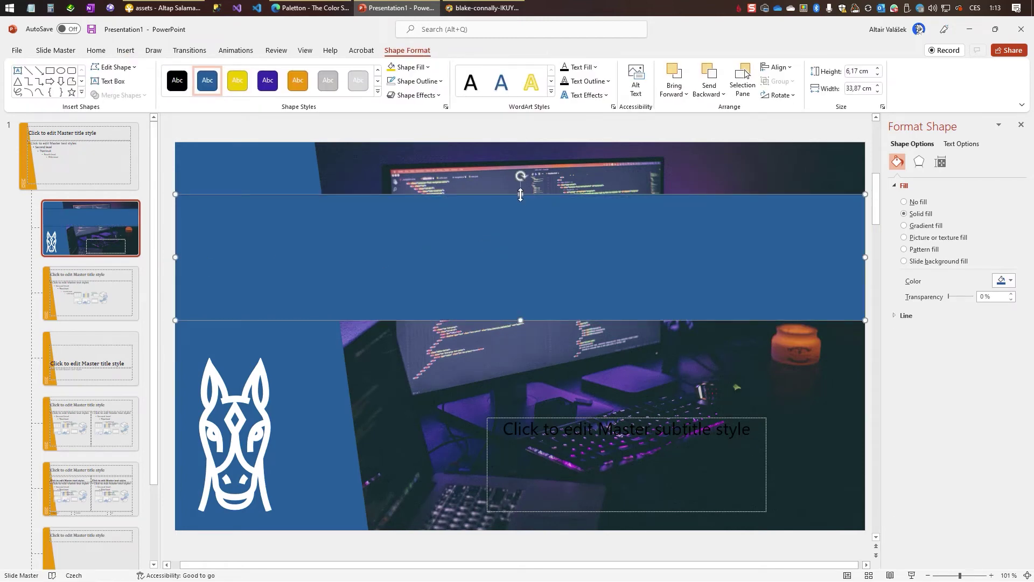
drag(521, 193, 521, 201)
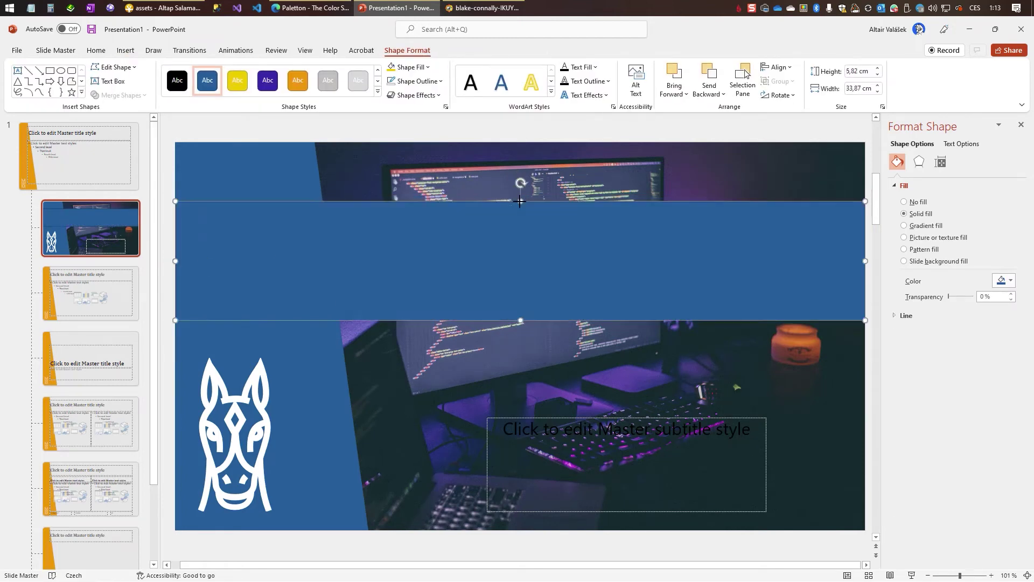
click(377, 92)
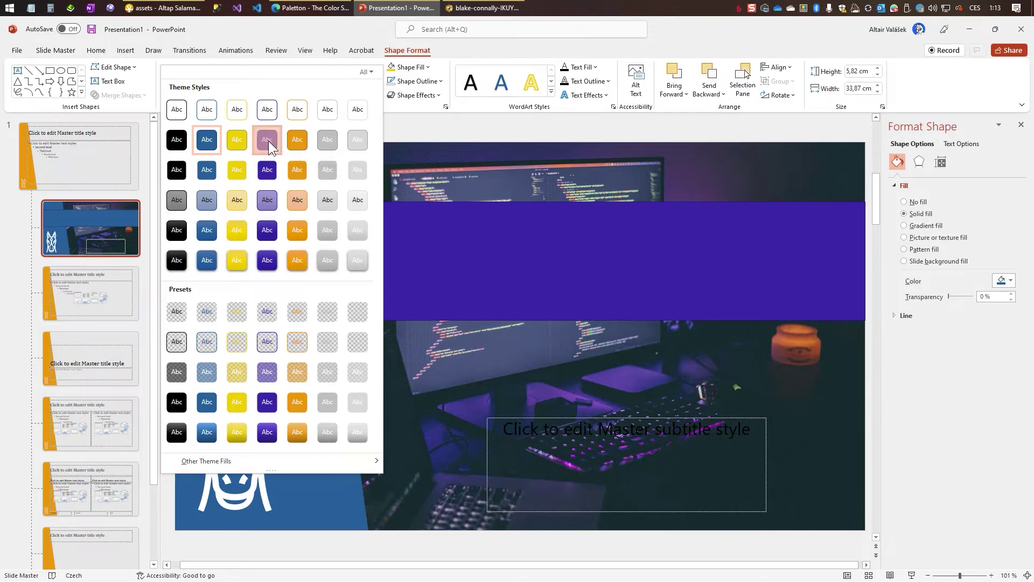
click(268, 140)
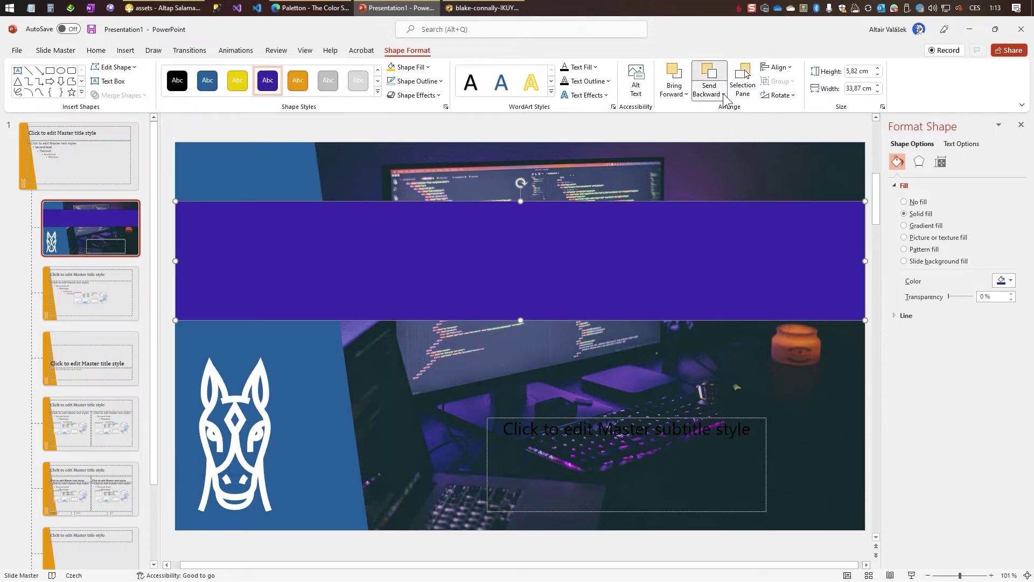
click(709, 91)
click(738, 126)
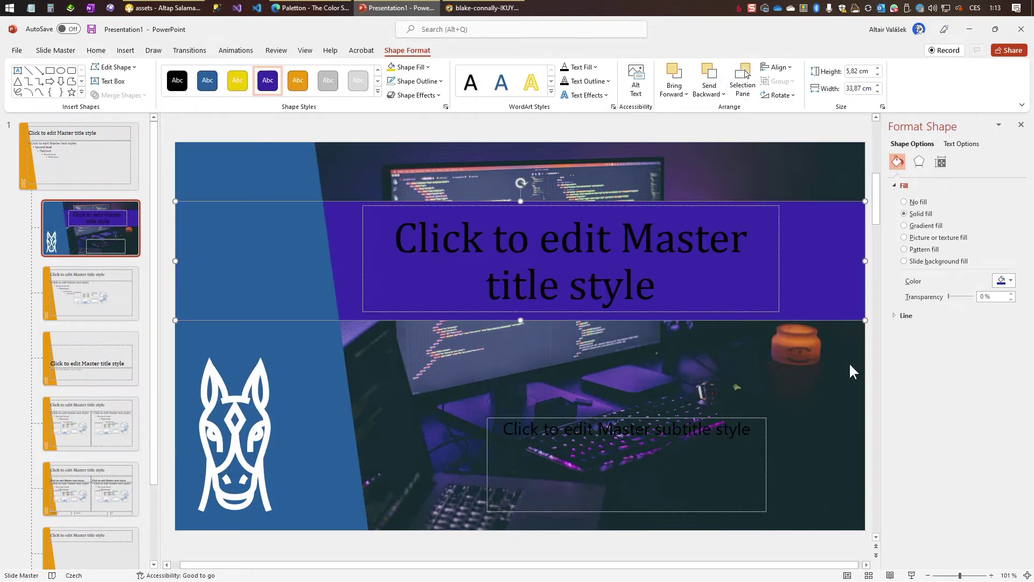
click(869, 431)
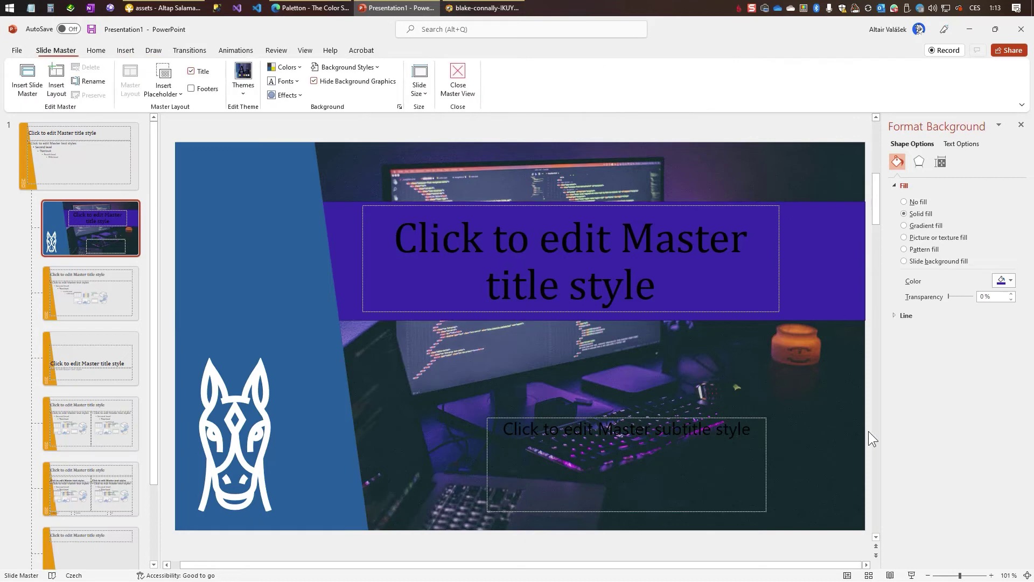
Step: Recolour the banner orange with 40% transparency
click(807, 254)
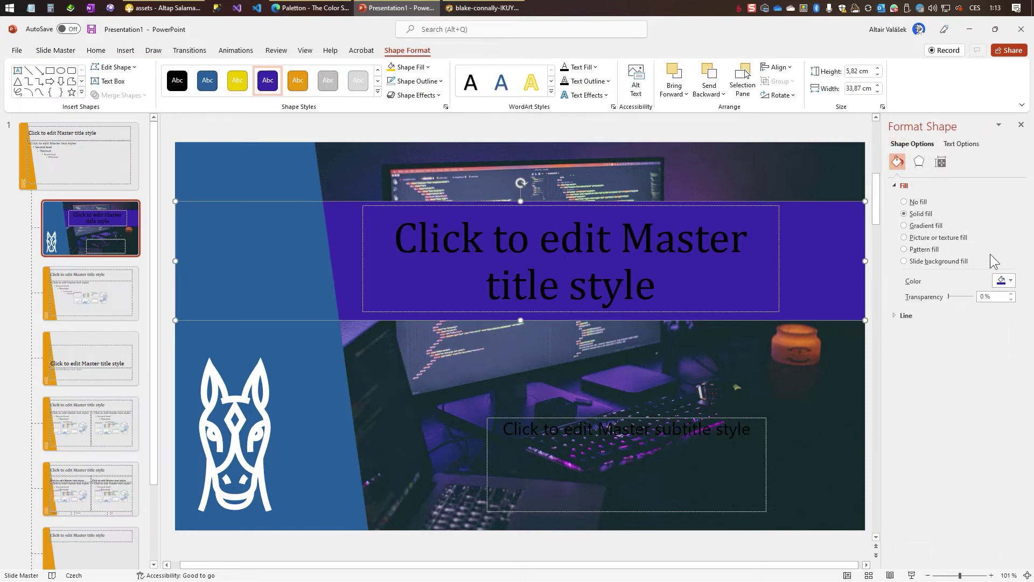
click(1010, 281)
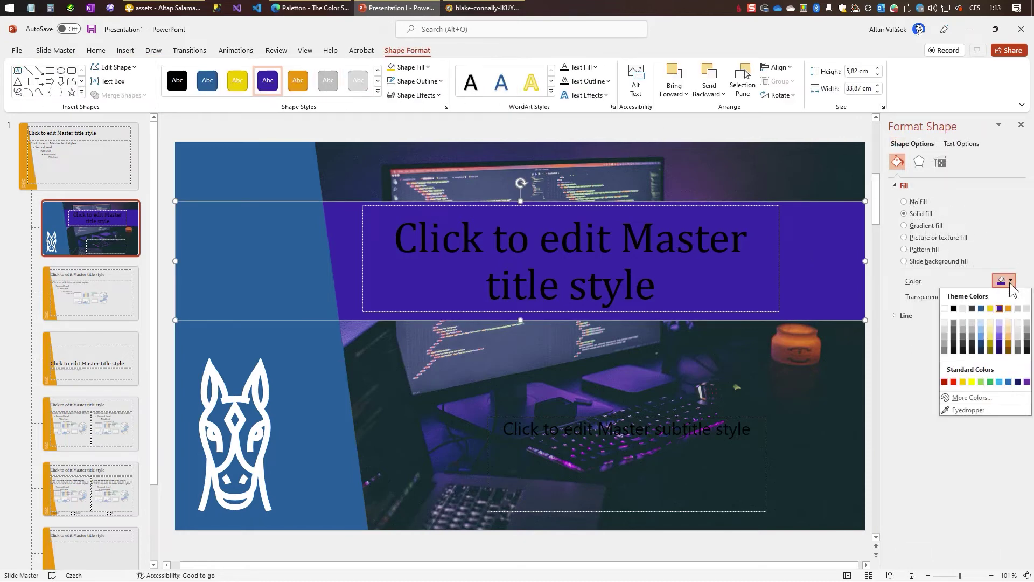
click(982, 329)
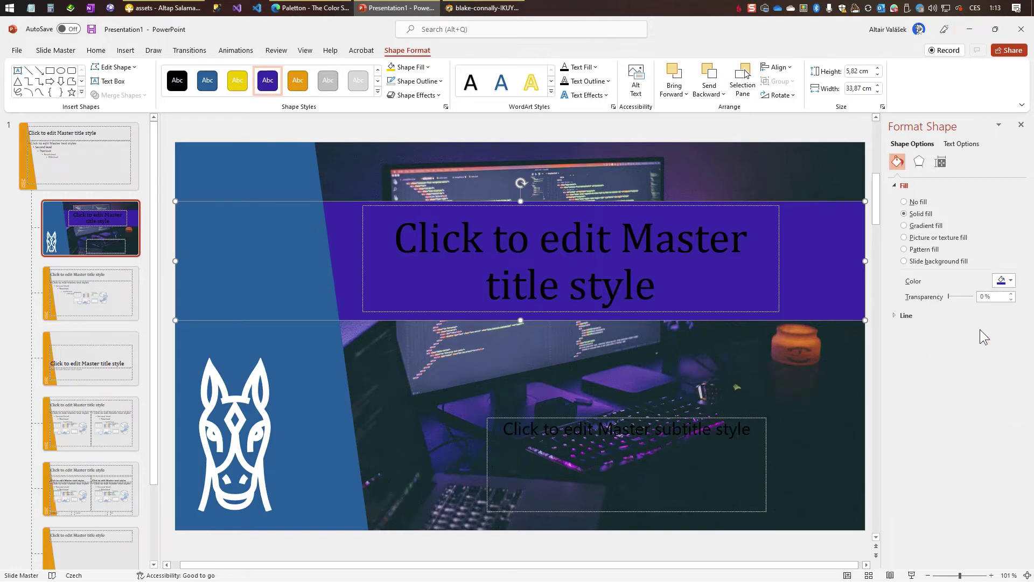
click(1012, 282)
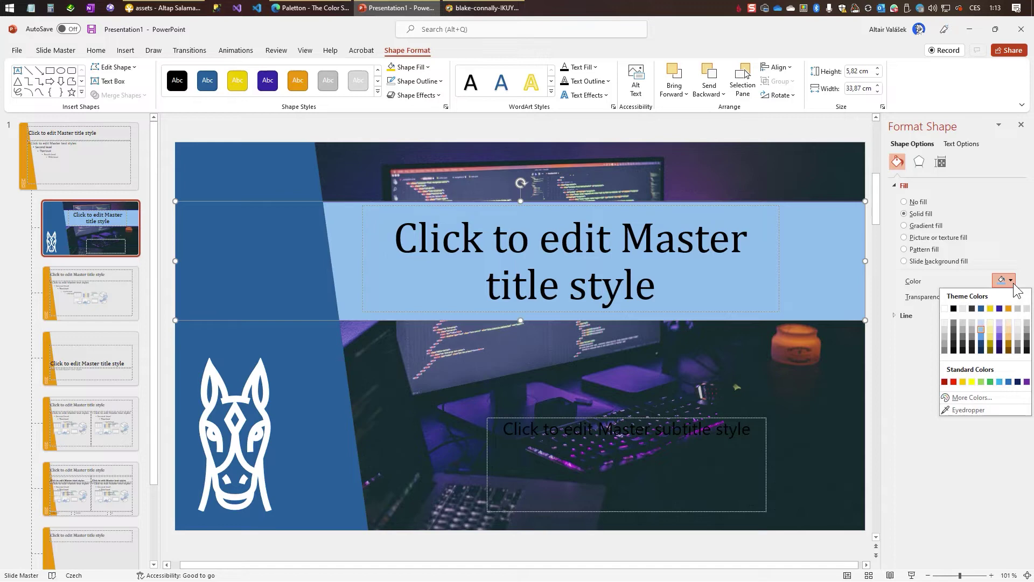
click(1008, 309)
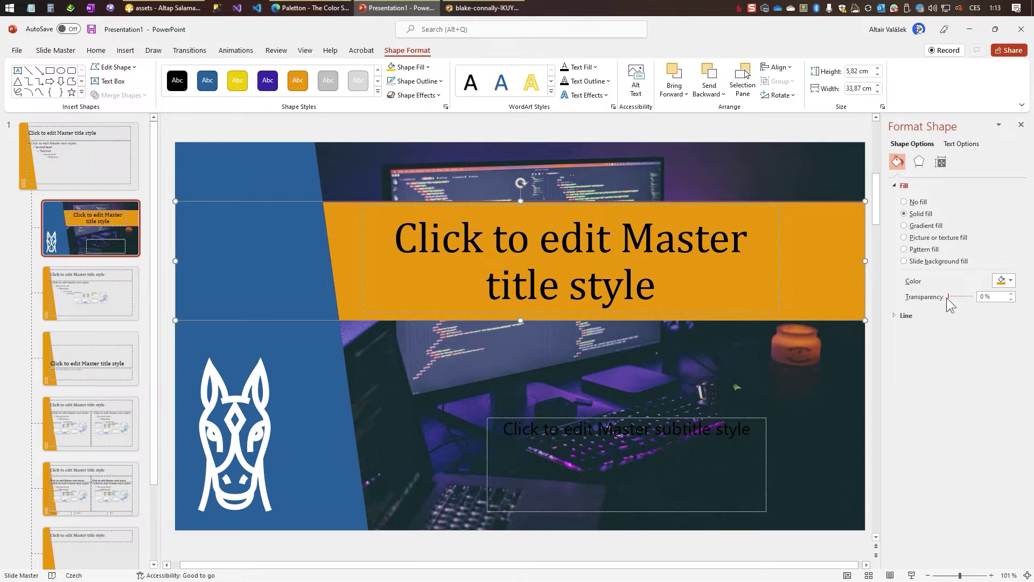
mouse_move(949, 297)
mouse_down()
mouse_move(959, 297)
mouse_move(950, 298)
mouse_up()
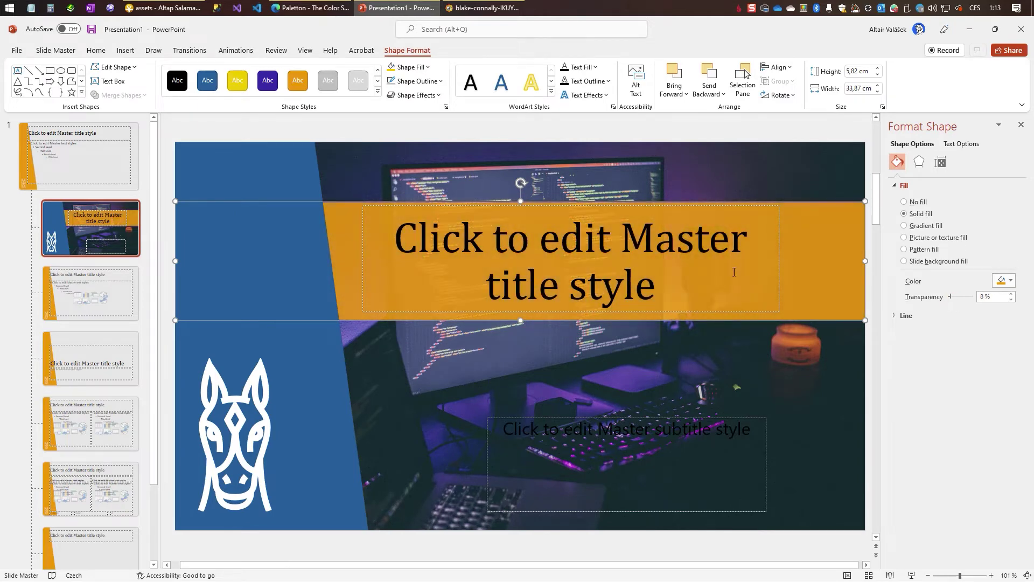
Step: Stretch the title box to fill the banner, centre it vertically and left-align it
click(441, 240)
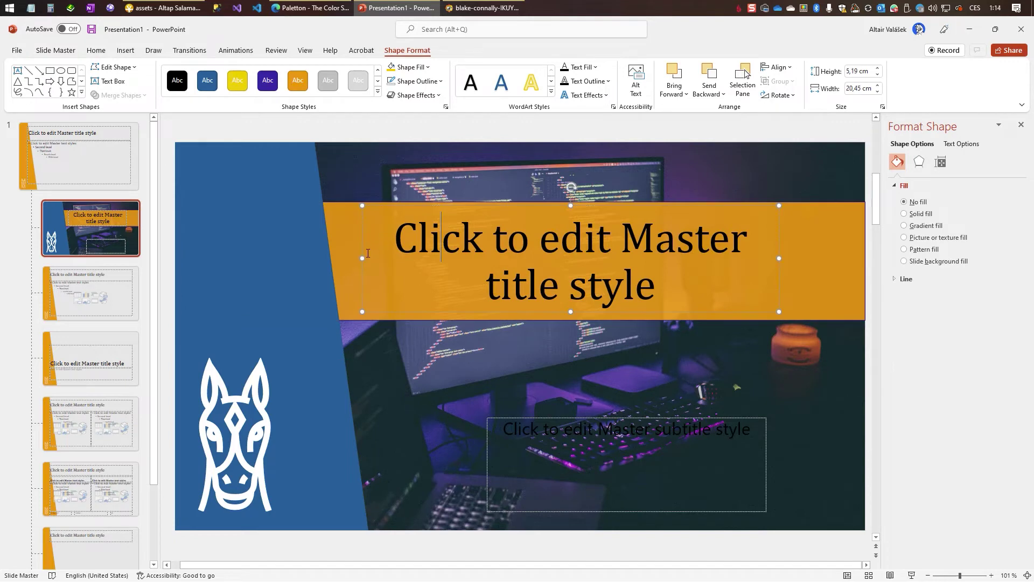
drag(362, 258, 340, 258)
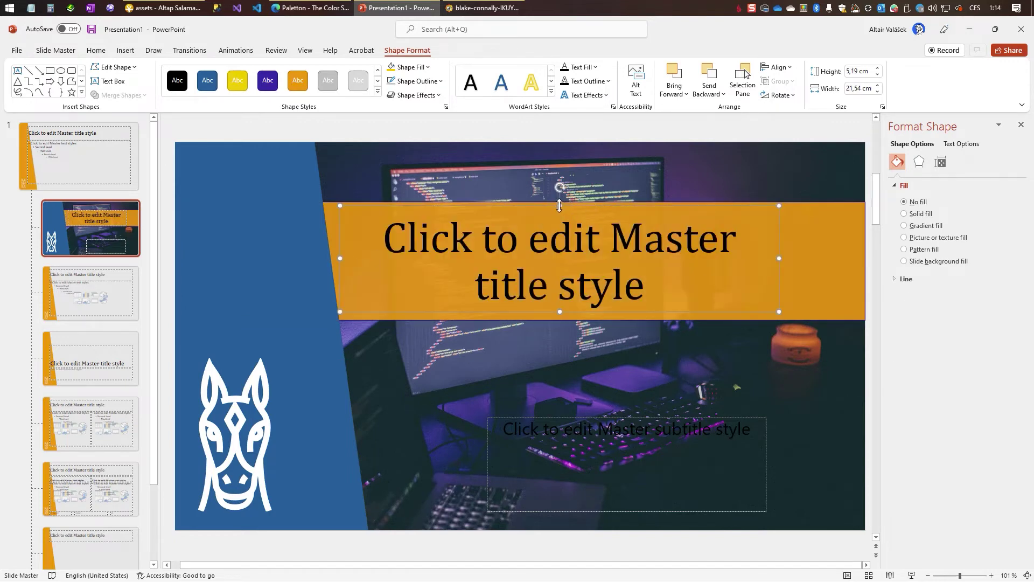
drag(560, 205, 559, 201)
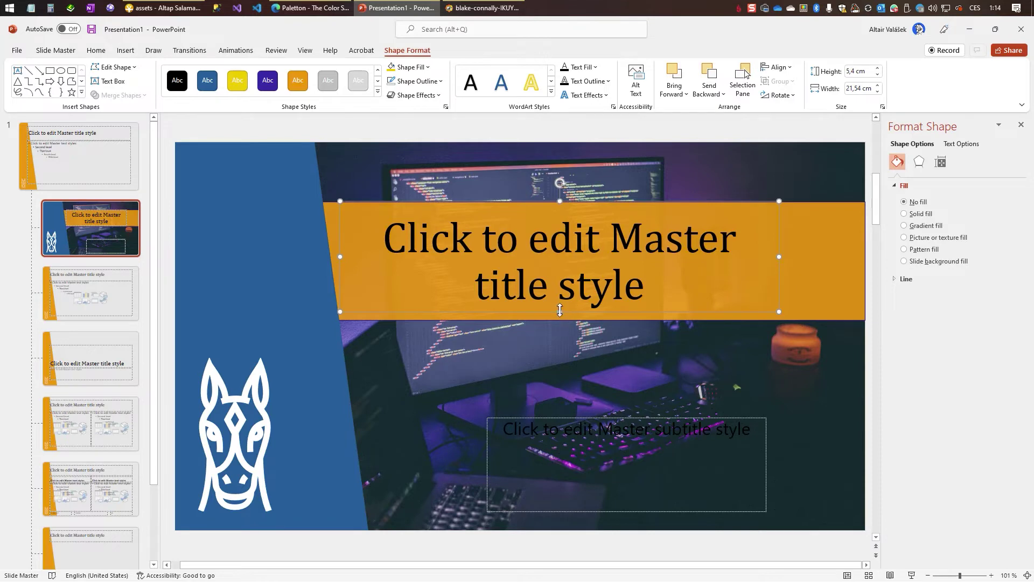
drag(560, 309, 560, 318)
drag(780, 257, 851, 263)
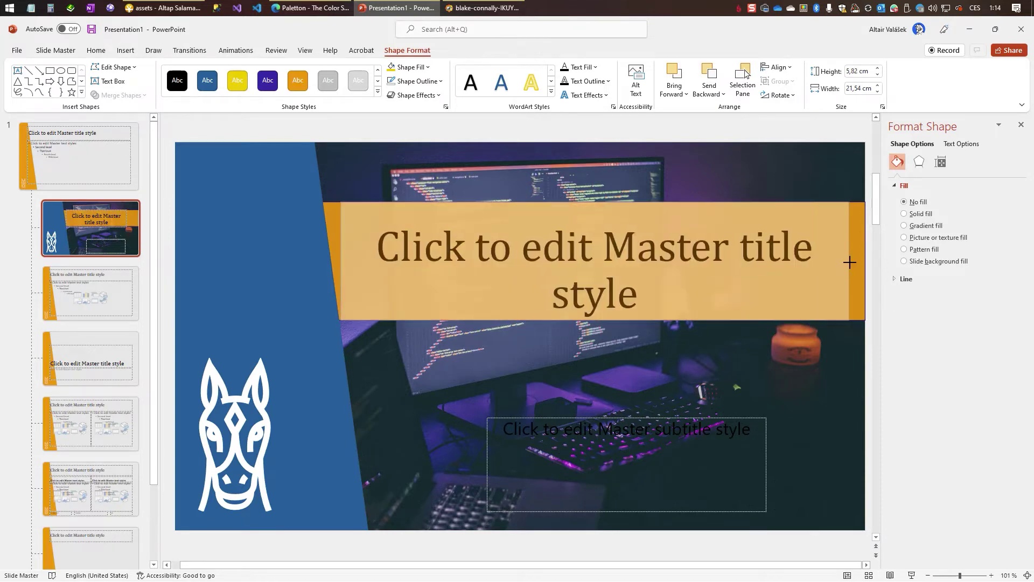
click(96, 50)
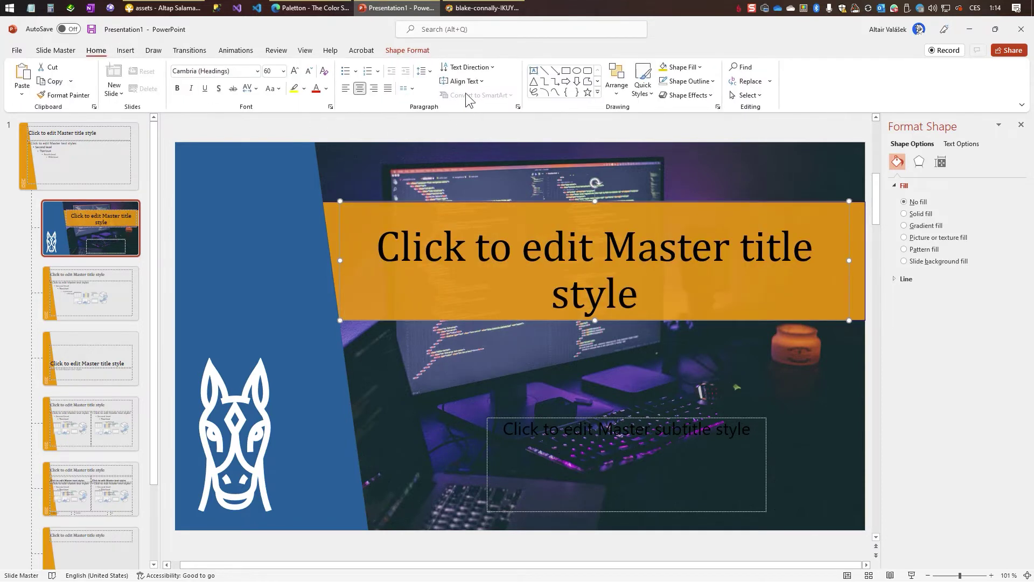
click(481, 80)
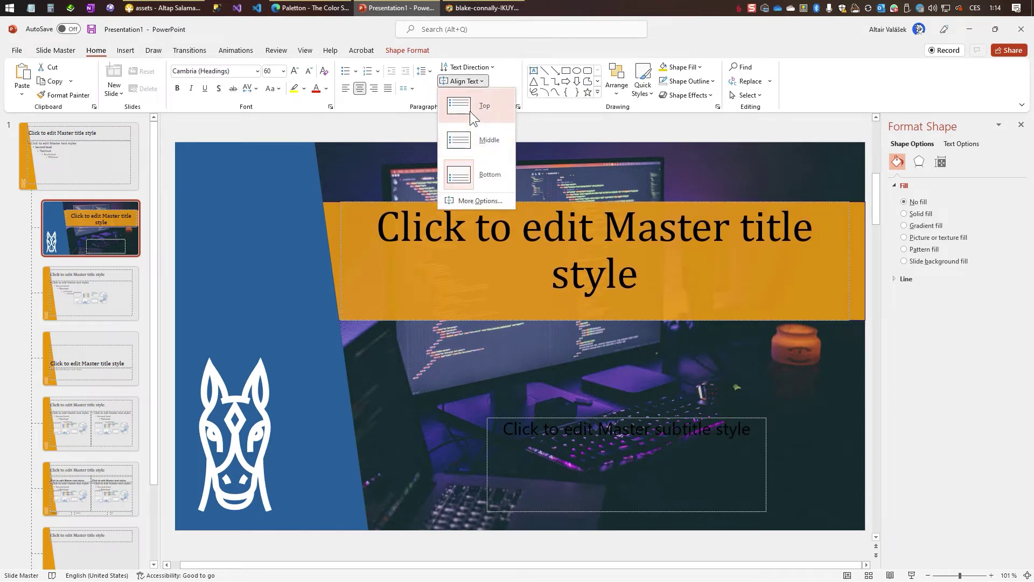
click(470, 139)
click(347, 89)
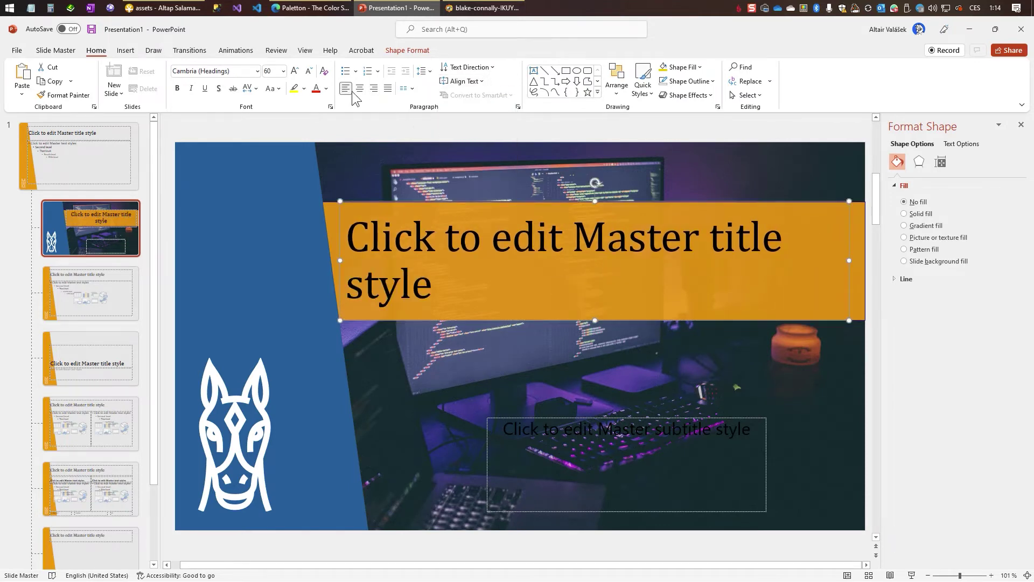
Step: Move the subtitle under the banner, make it white, widen it and left-align it
mouse_move(539, 418)
mouse_down()
mouse_move(407, 321)
mouse_move(408, 353)
mouse_up()
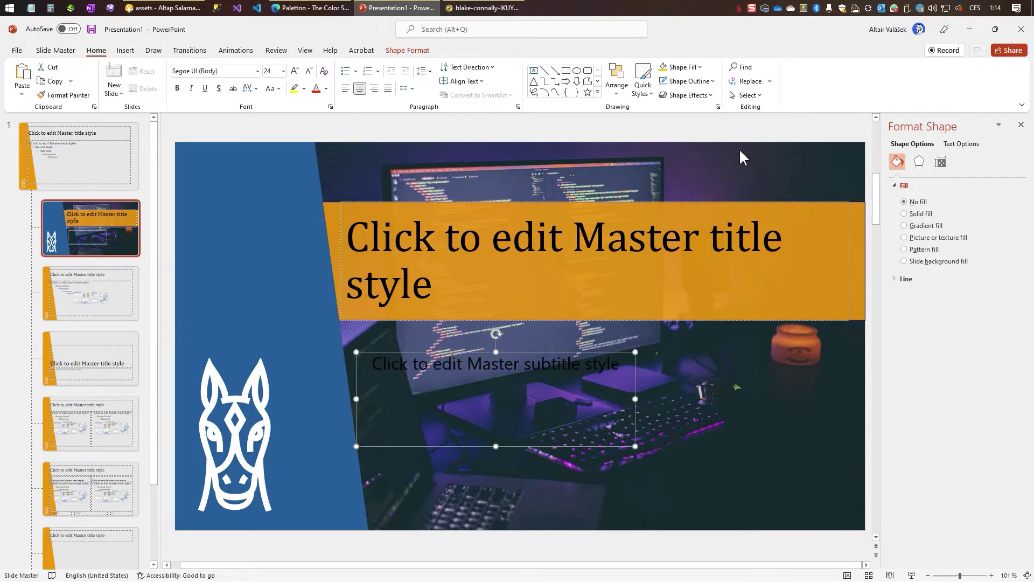
click(327, 89)
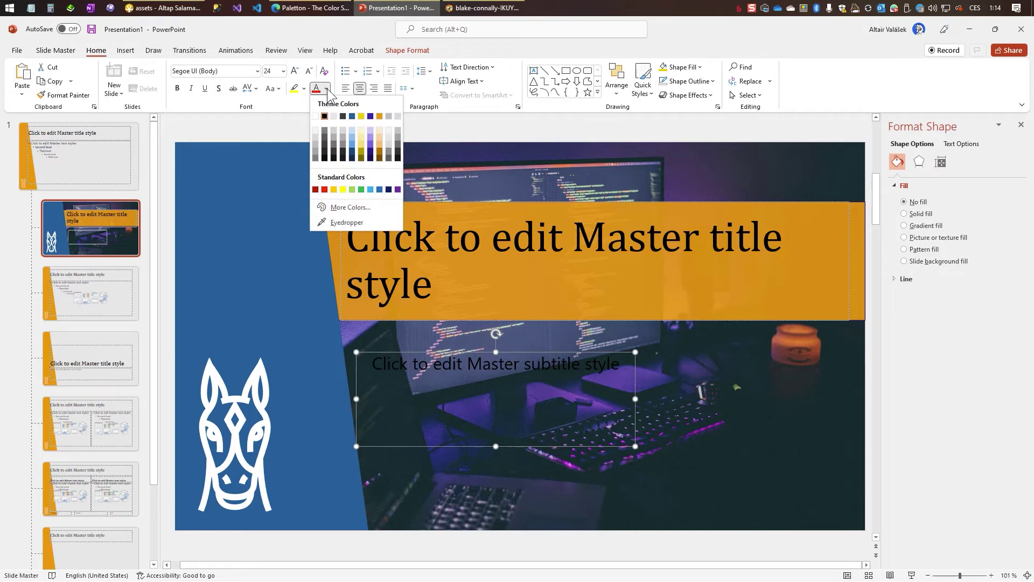
click(316, 117)
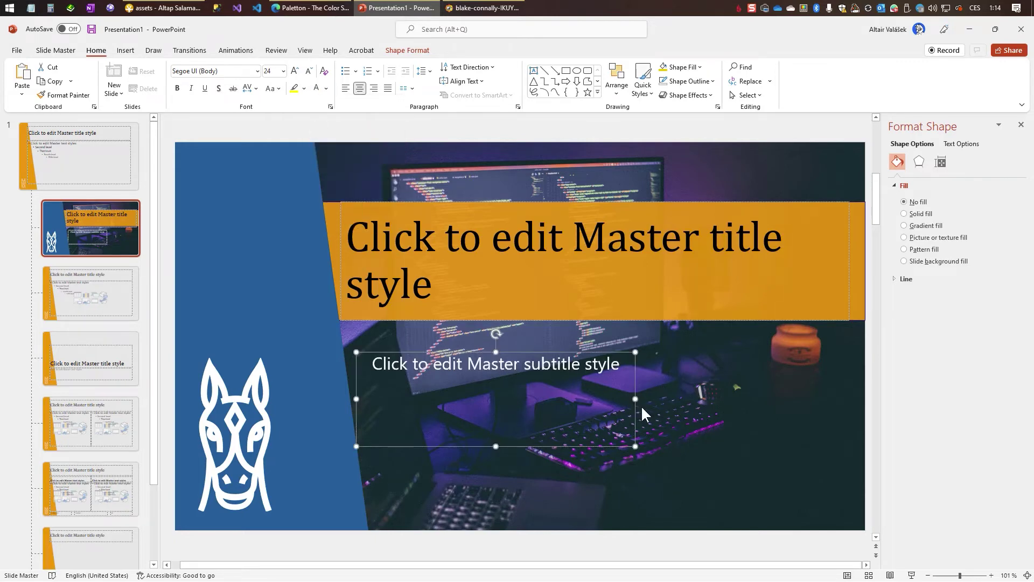
drag(635, 399, 849, 398)
click(345, 88)
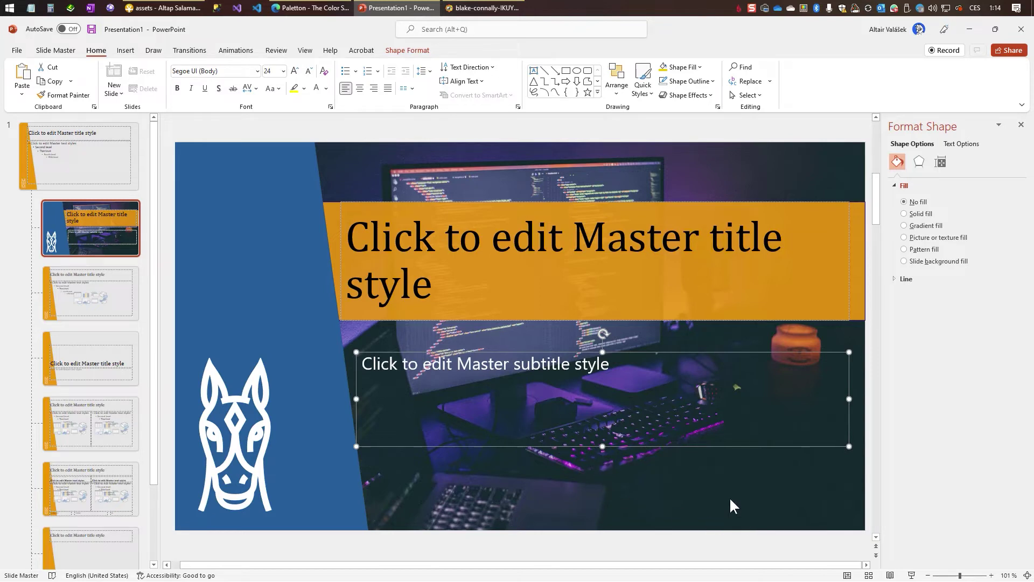
click(715, 462)
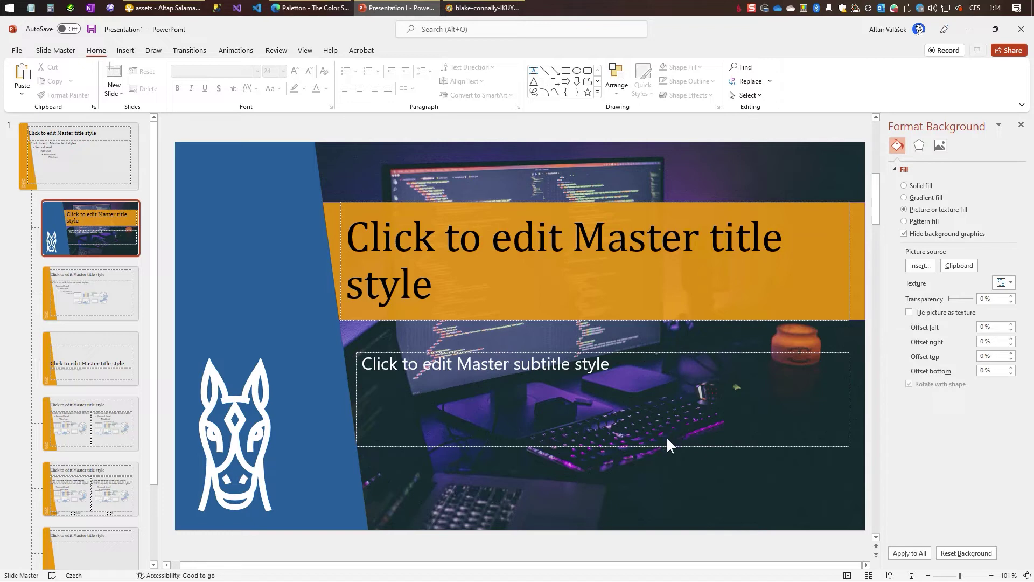
Step: Give the Section Header layout a picture fill using the copied desk-and-monitor photo
click(86, 296)
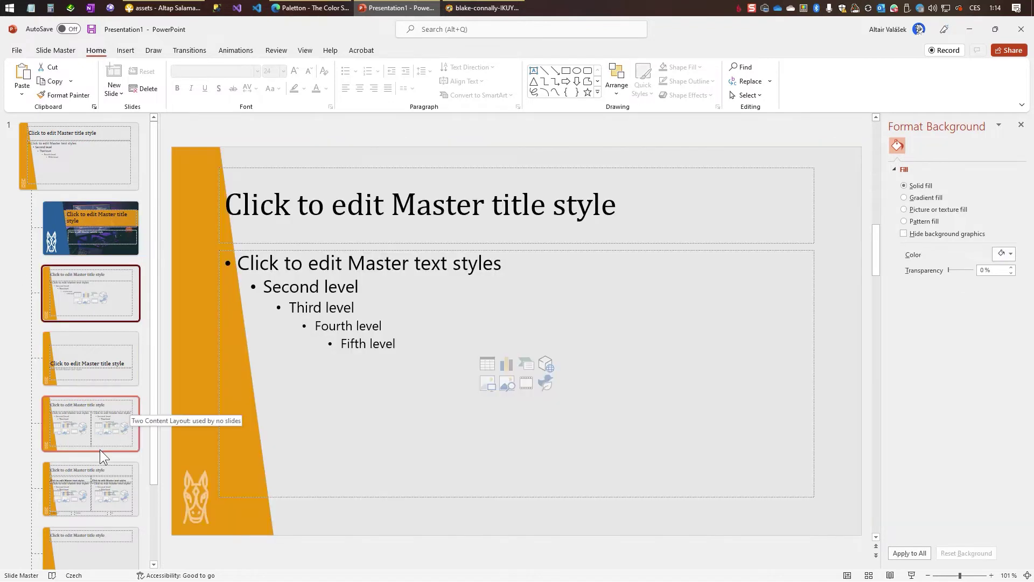
click(99, 426)
click(105, 486)
click(68, 354)
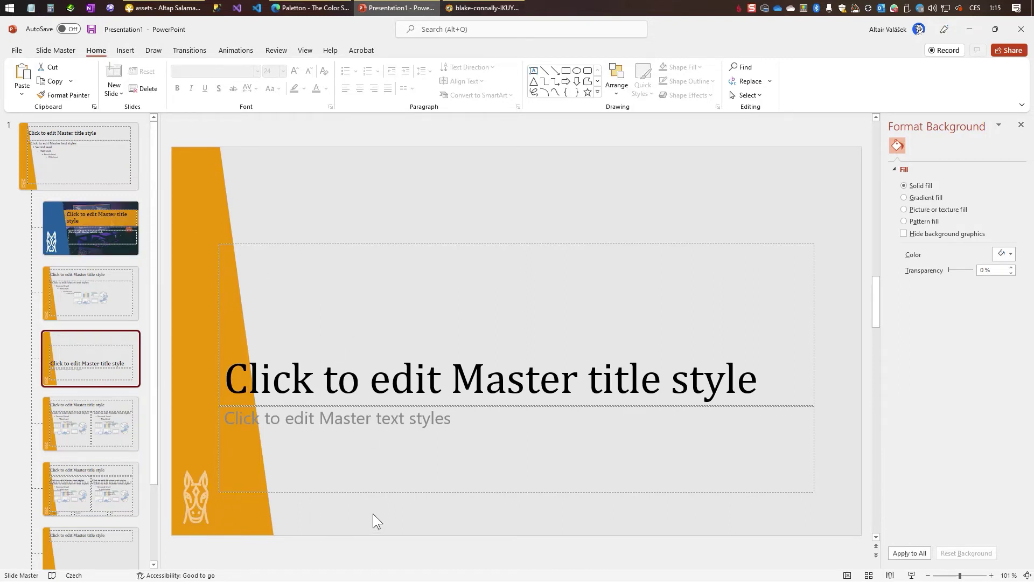
click(923, 209)
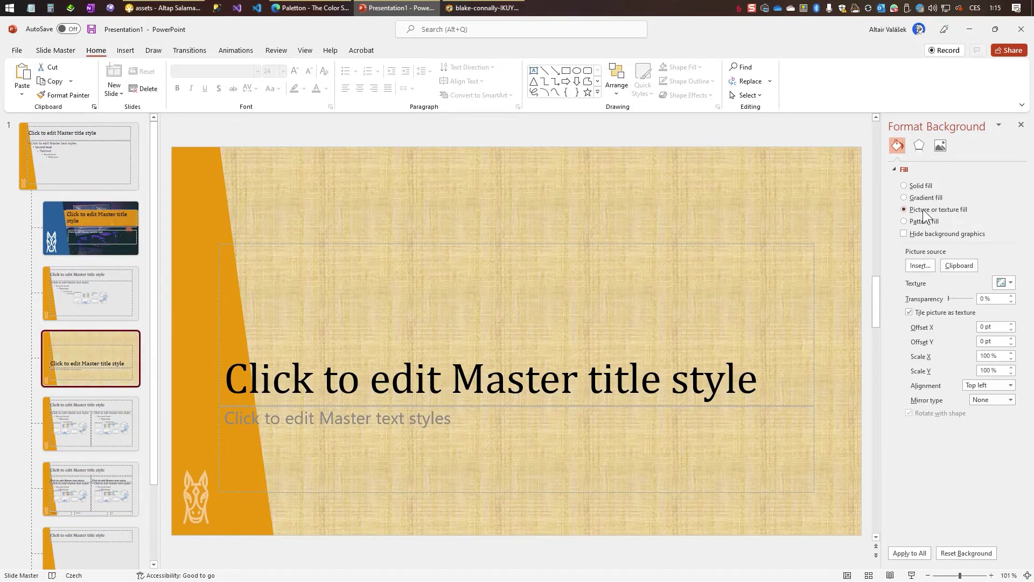
click(961, 269)
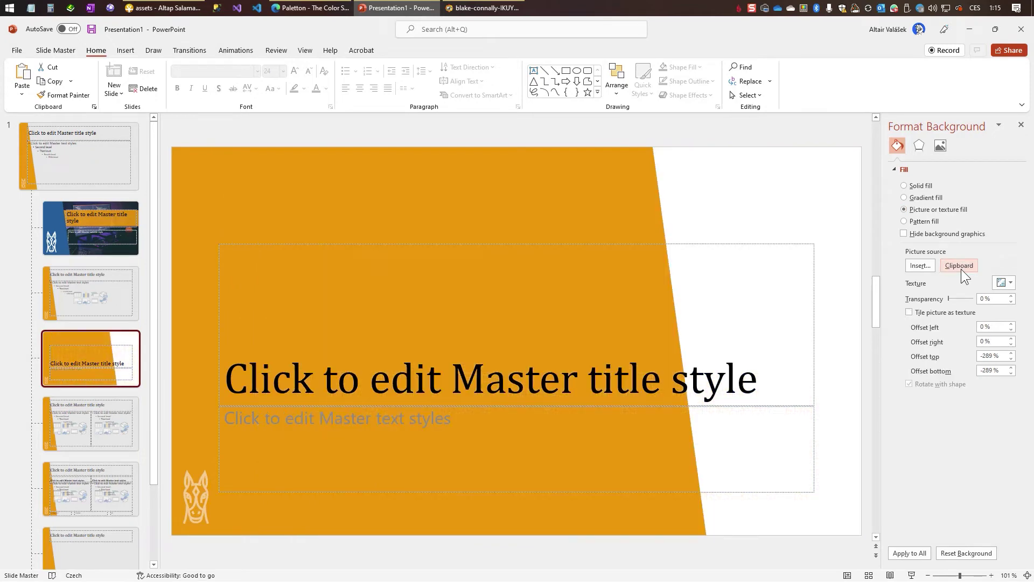
click(461, 8)
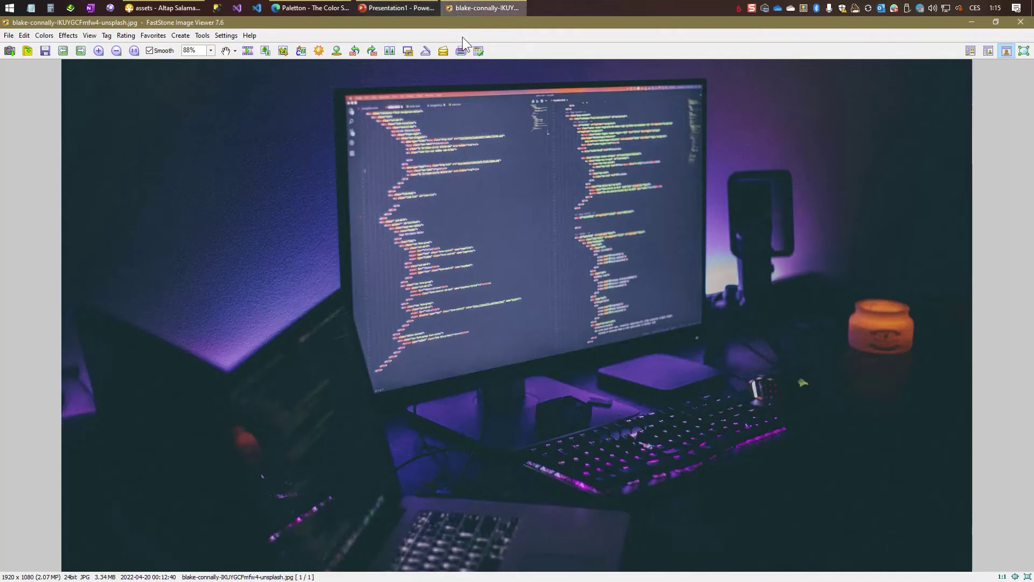
click(400, 9)
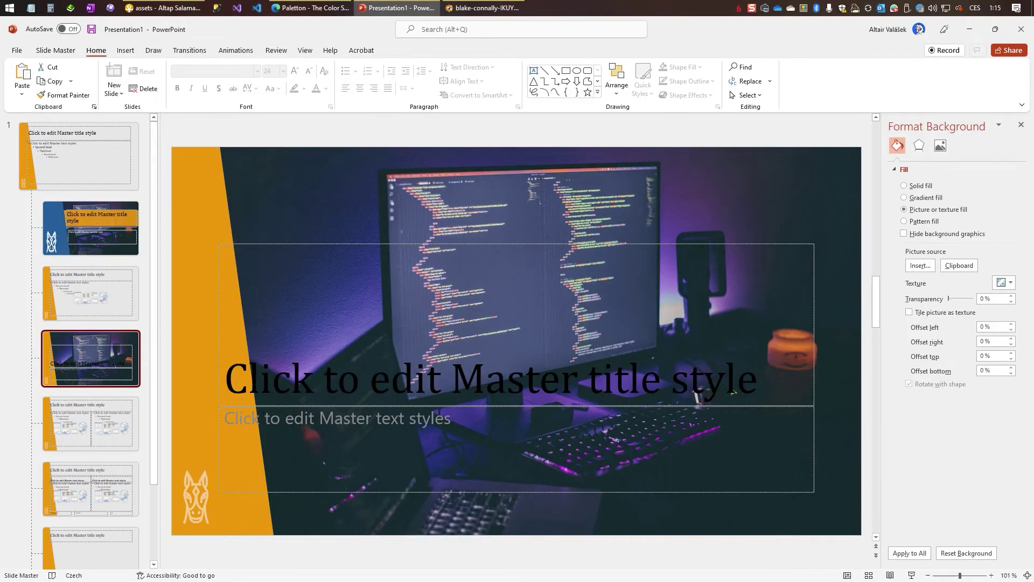
Step: Narrow the white title and text placeholders so they start further right
click(221, 311)
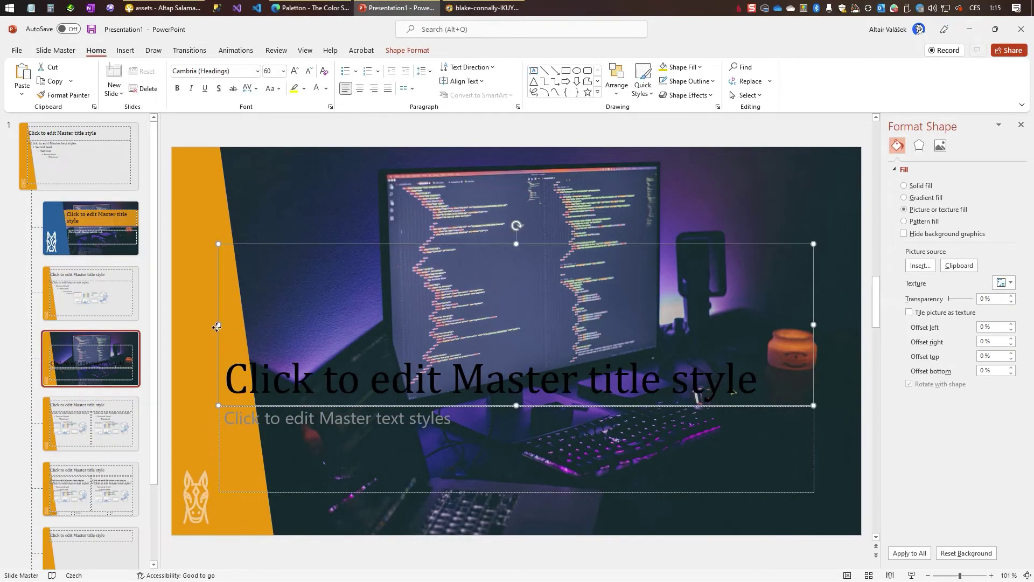
click(221, 438)
drag(218, 325, 269, 327)
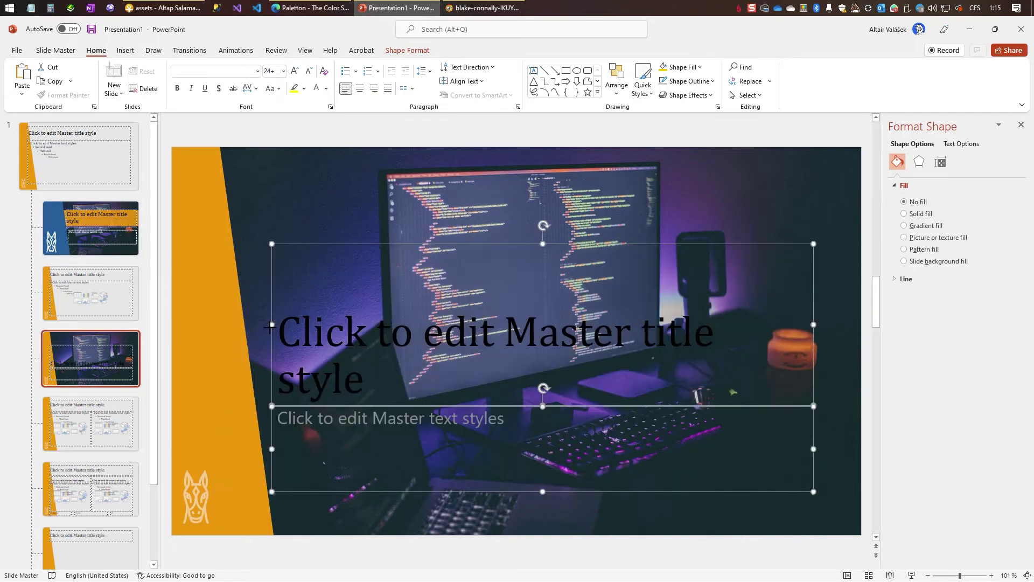
click(345, 211)
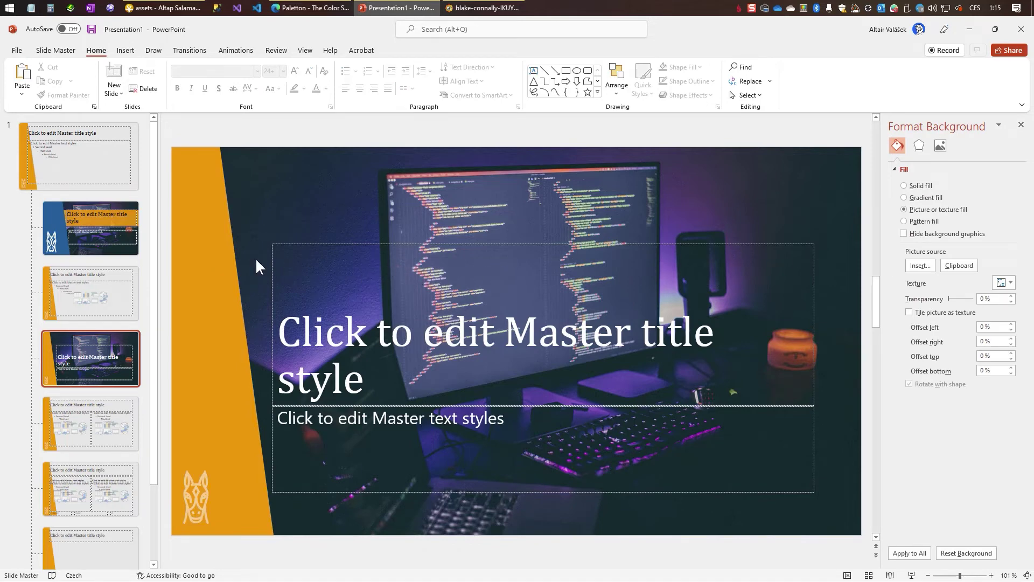
Step: Draw an outline-free rectangle banner across the layout's middle and send it behind the title
click(127, 49)
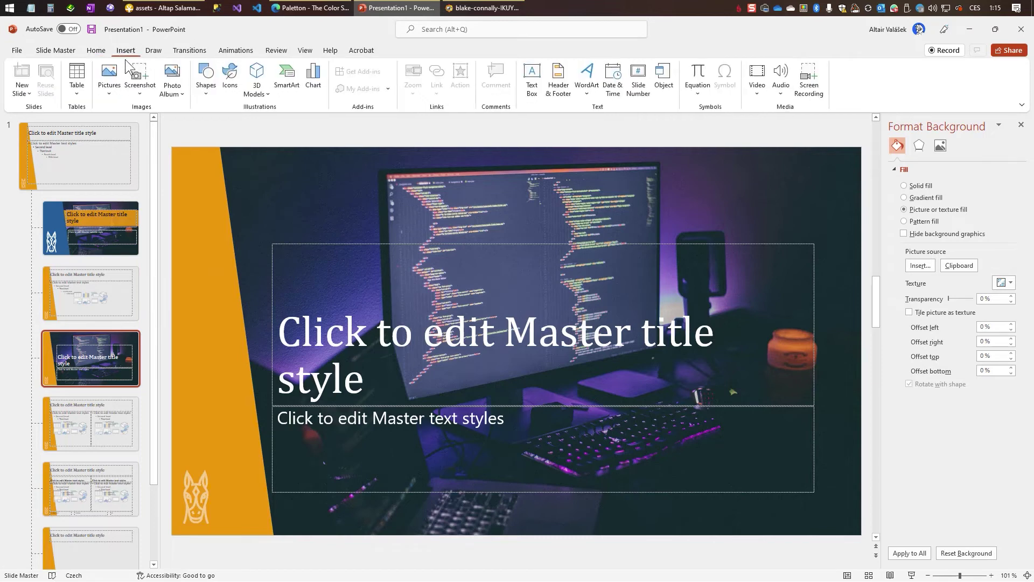
click(204, 95)
click(201, 193)
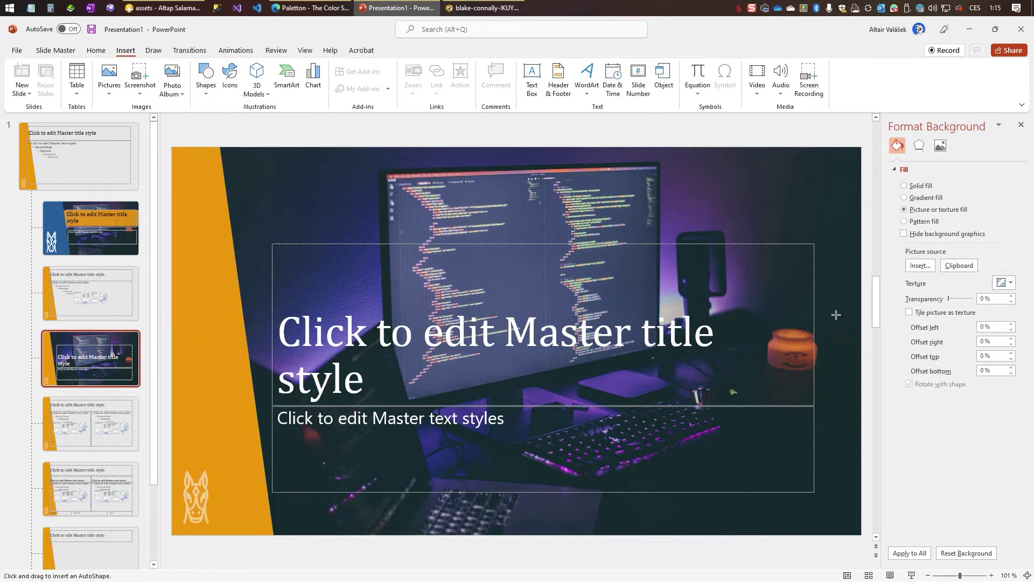
drag(862, 273, 172, 406)
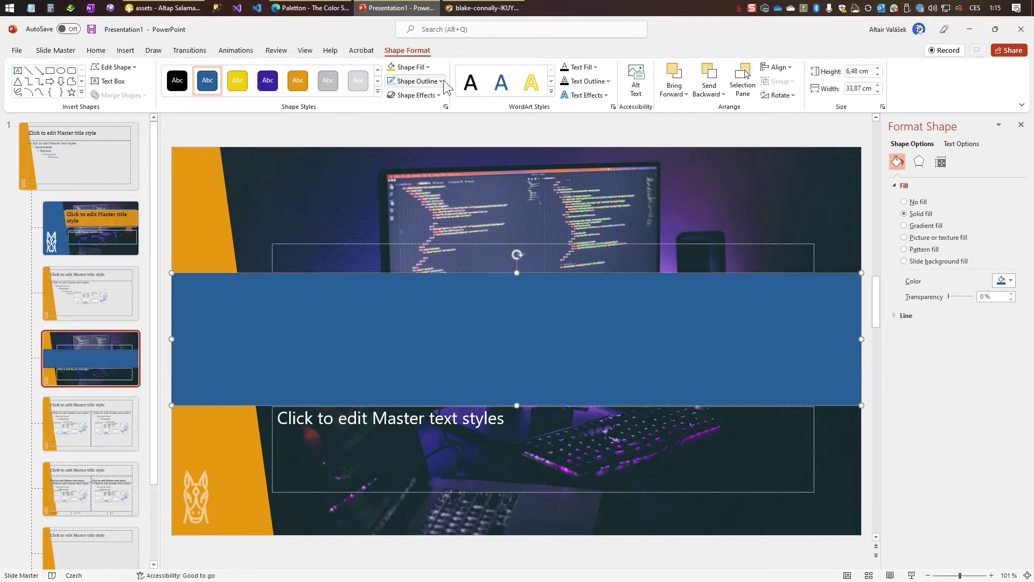
click(441, 81)
click(424, 200)
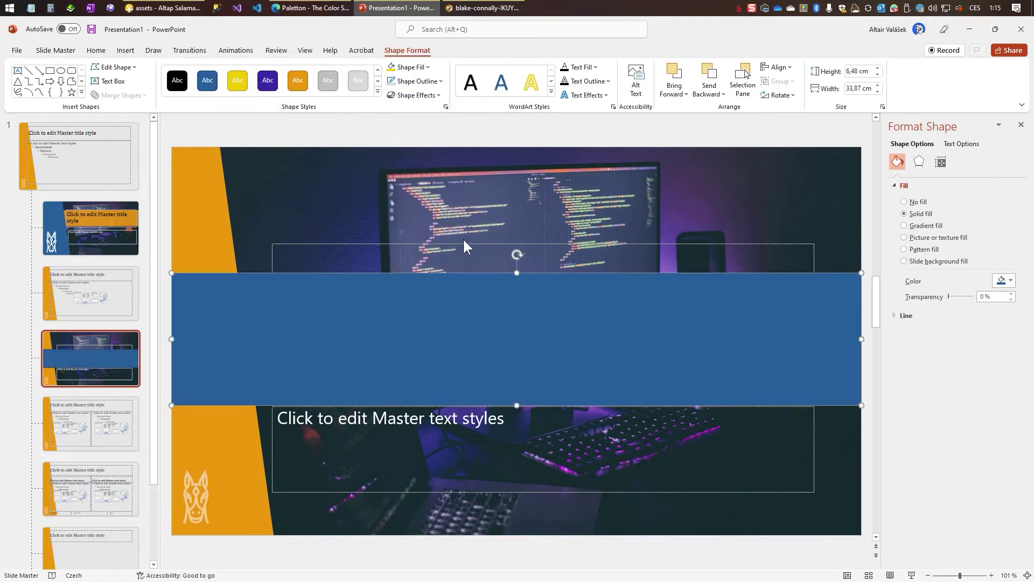
click(709, 81)
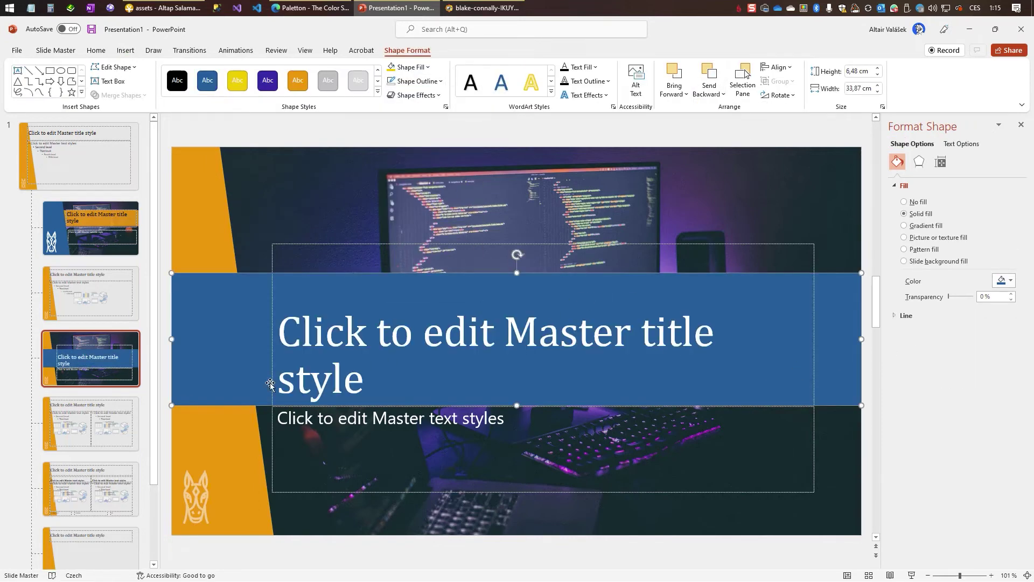
Step: Paste the master's orange side strip and horse logo onto the dark photo layout
scroll(186, 238, up, 3)
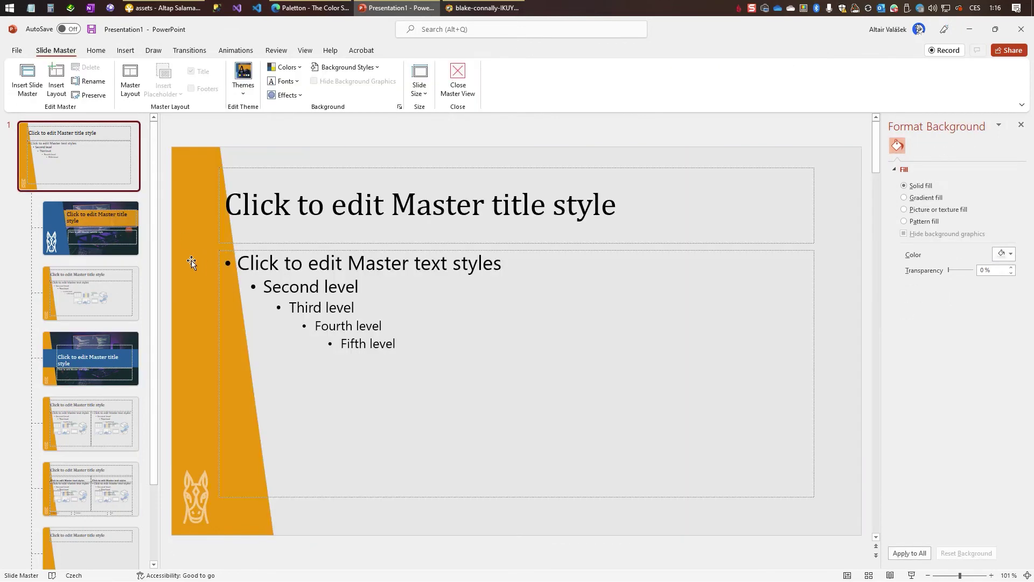
click(192, 262)
click(205, 516)
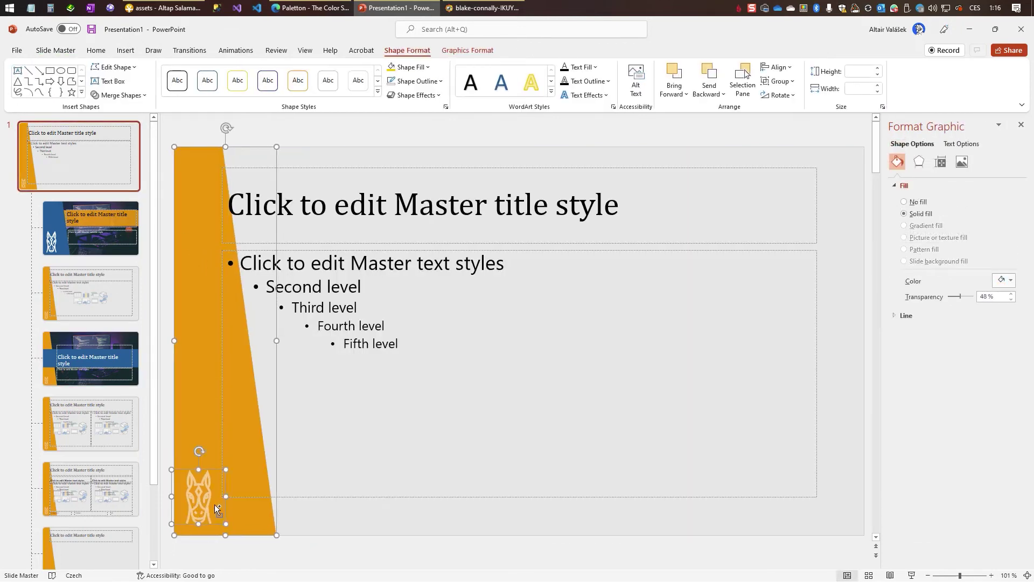
click(73, 360)
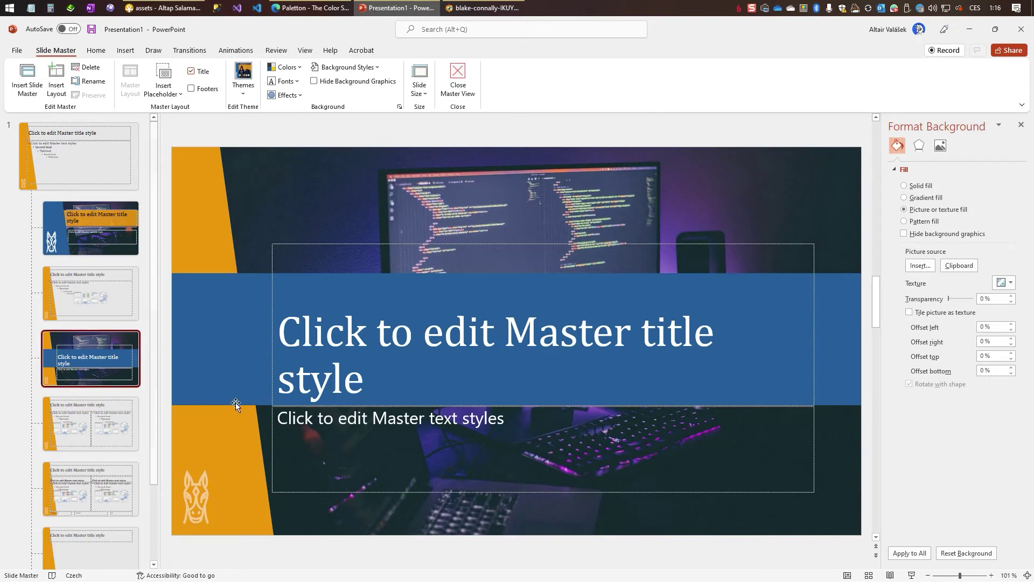
key(ctrl+v)
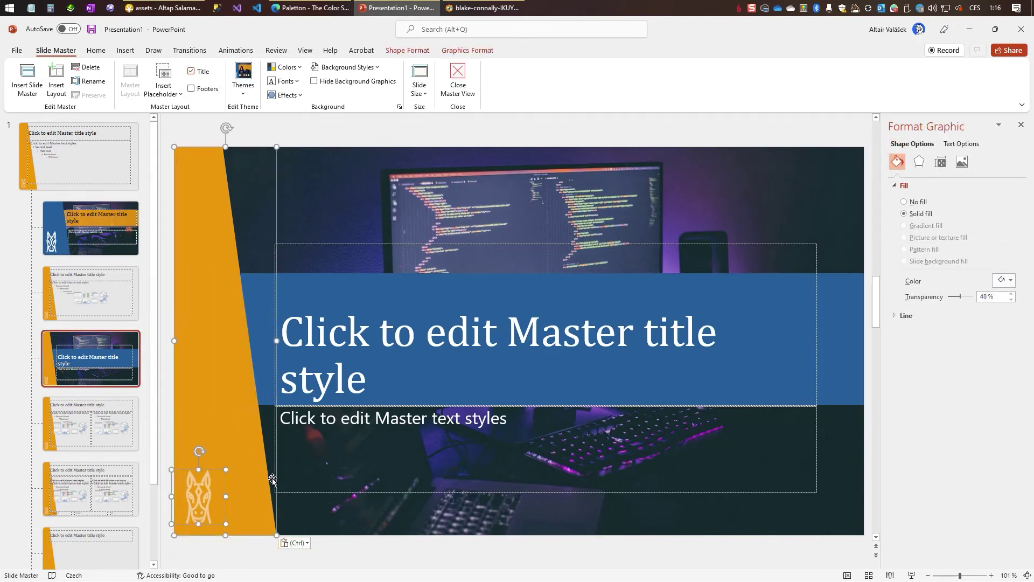
click(350, 552)
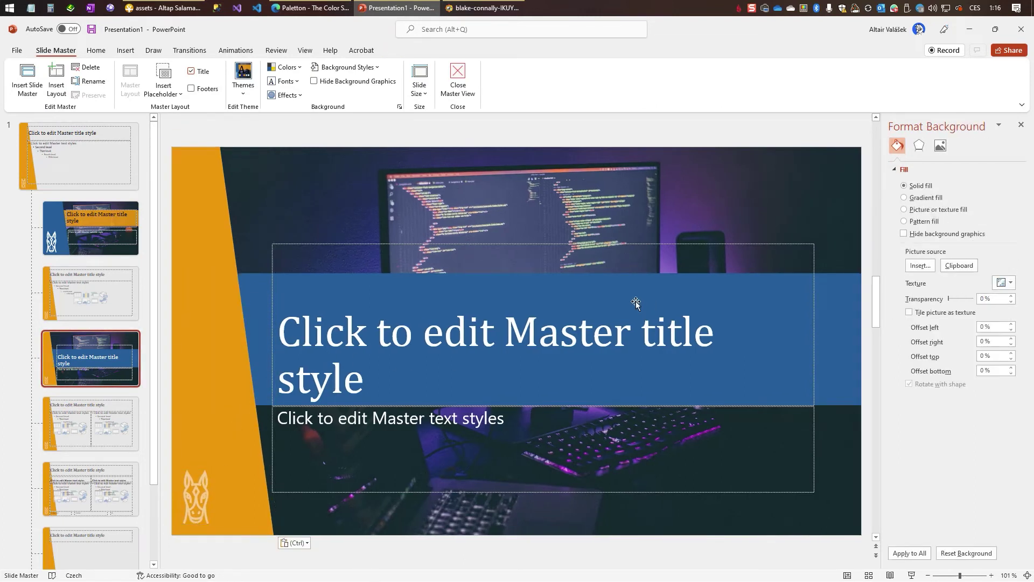
click(550, 244)
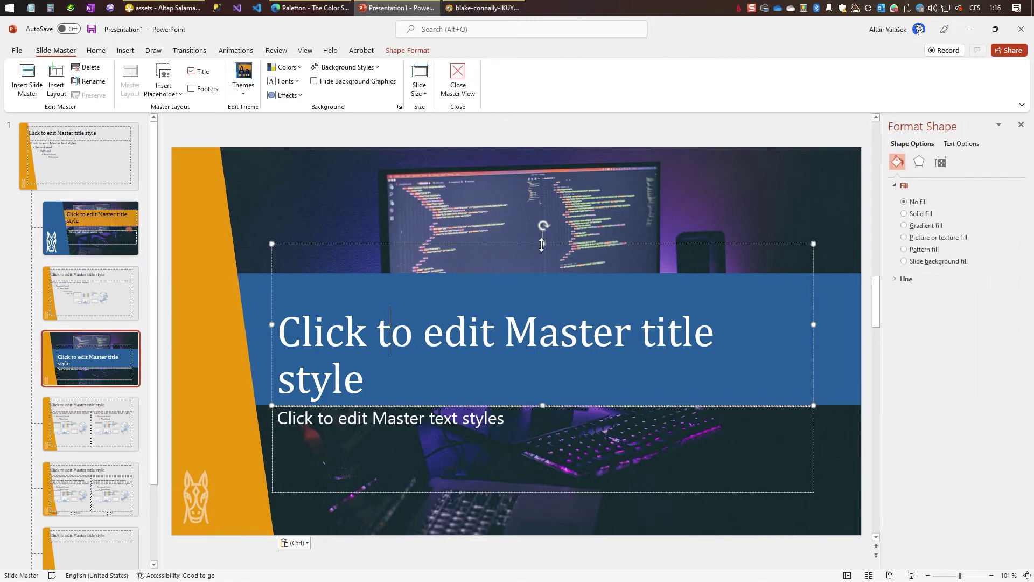
Step: Fit the title placeholder to the blue banner and align its text to the top
drag(542, 245, 542, 273)
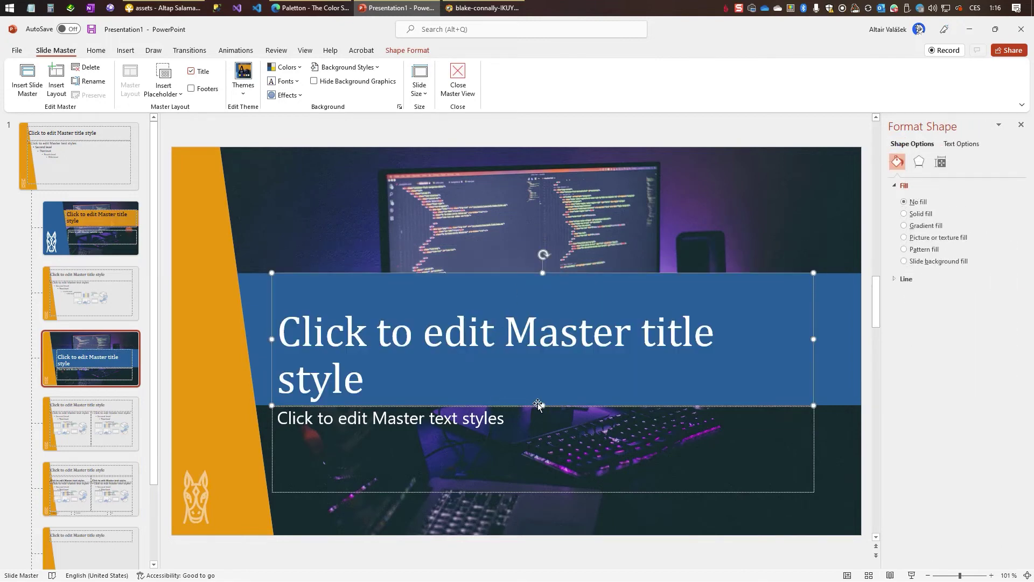
drag(543, 404, 545, 404)
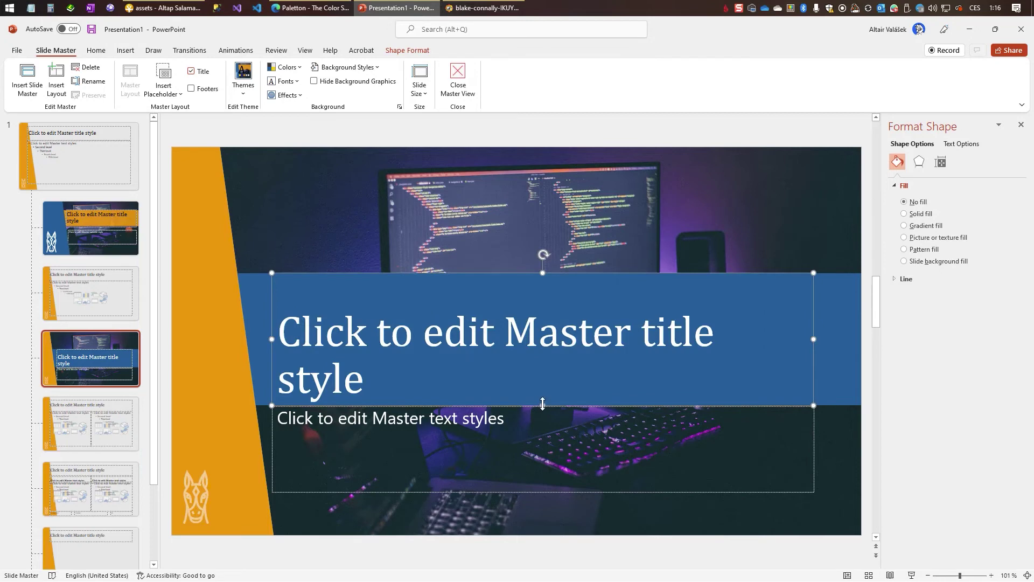
click(89, 52)
click(466, 80)
click(474, 139)
Step: Shorten the body placeholder, move it and the banner lower, and set banner transparency to 14%
click(362, 419)
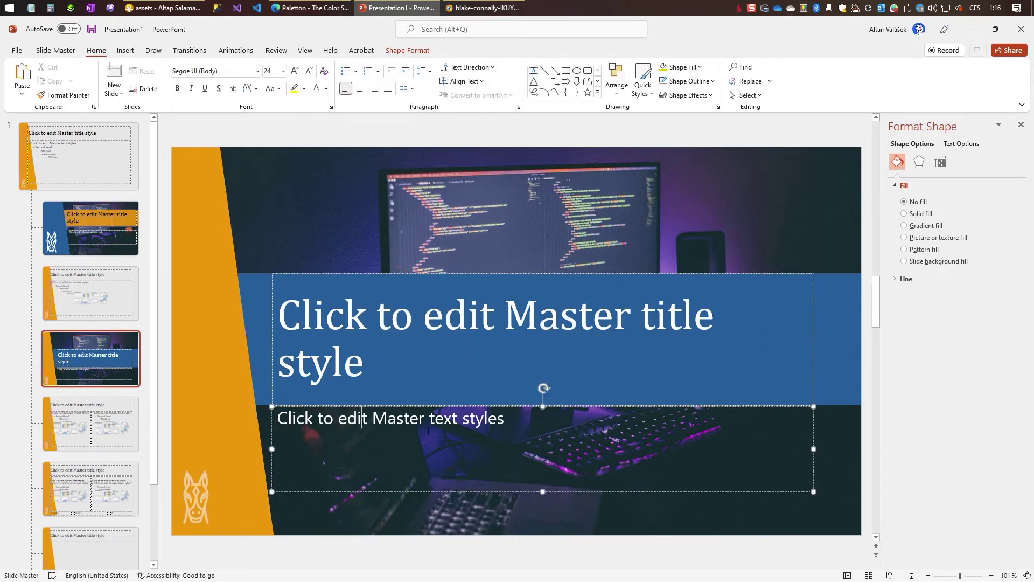
drag(541, 492, 540, 469)
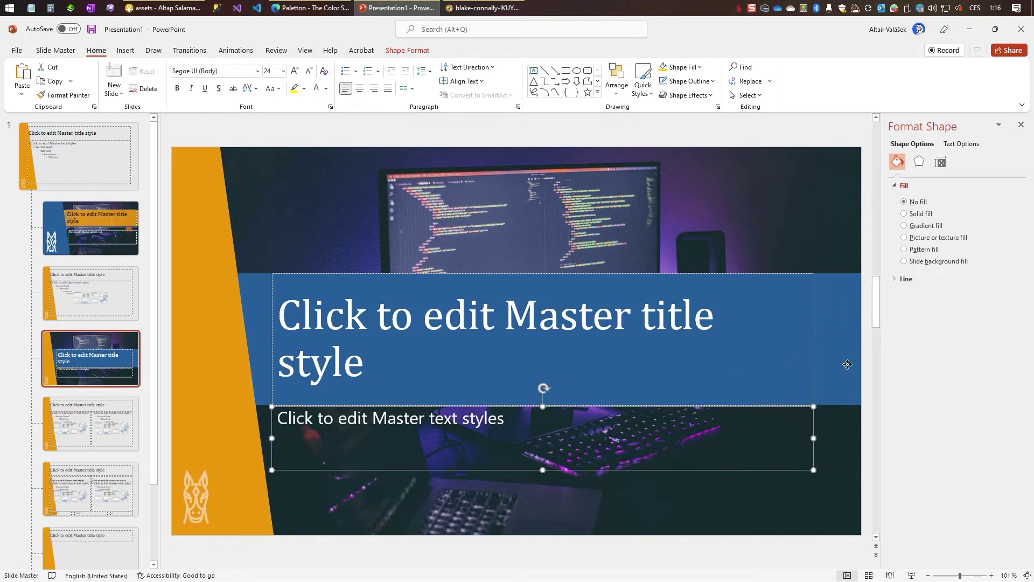
shift+click(832, 361)
drag(832, 361, 833, 410)
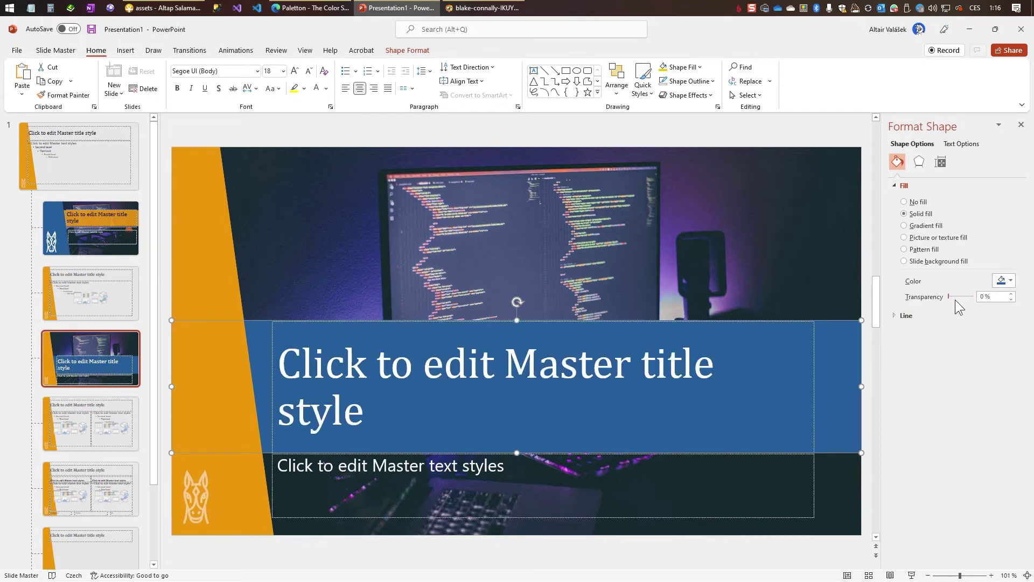
drag(948, 298, 952, 299)
Step: Review the Title Slide, Two Content and Comparison layouts, ending on the top slide master
click(294, 283)
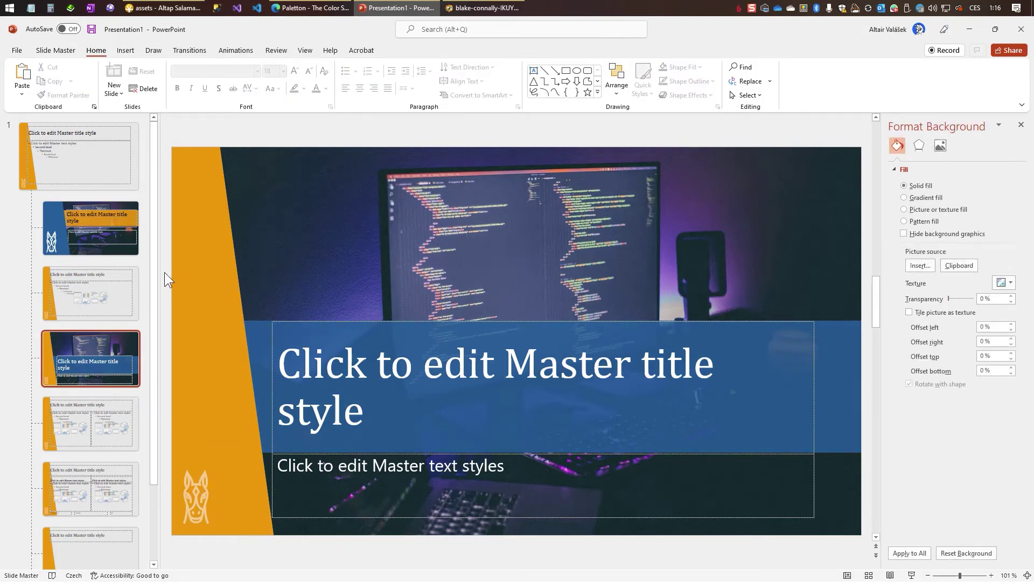
click(94, 235)
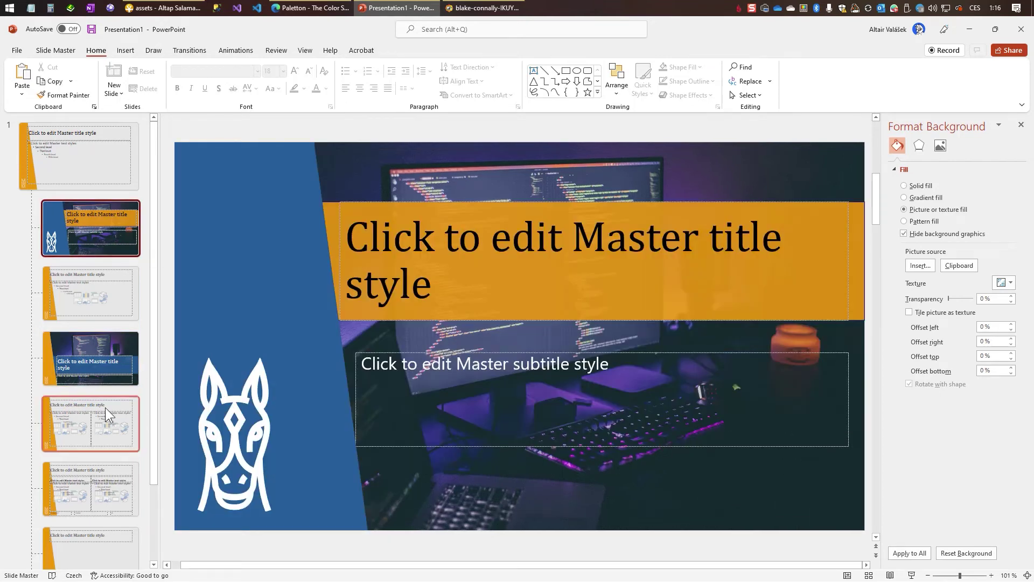
click(63, 366)
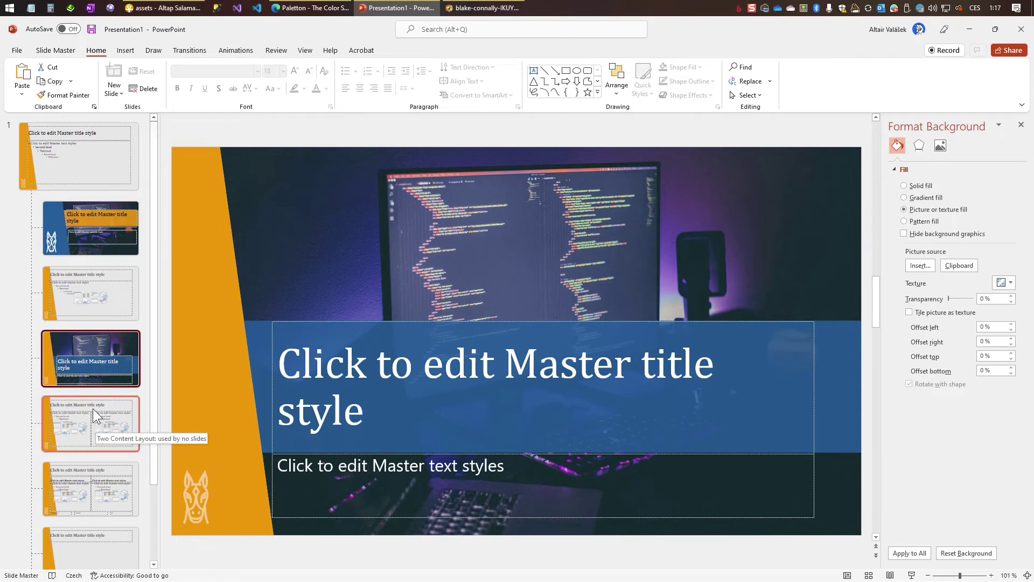
scroll(92, 415, down, 2)
click(107, 338)
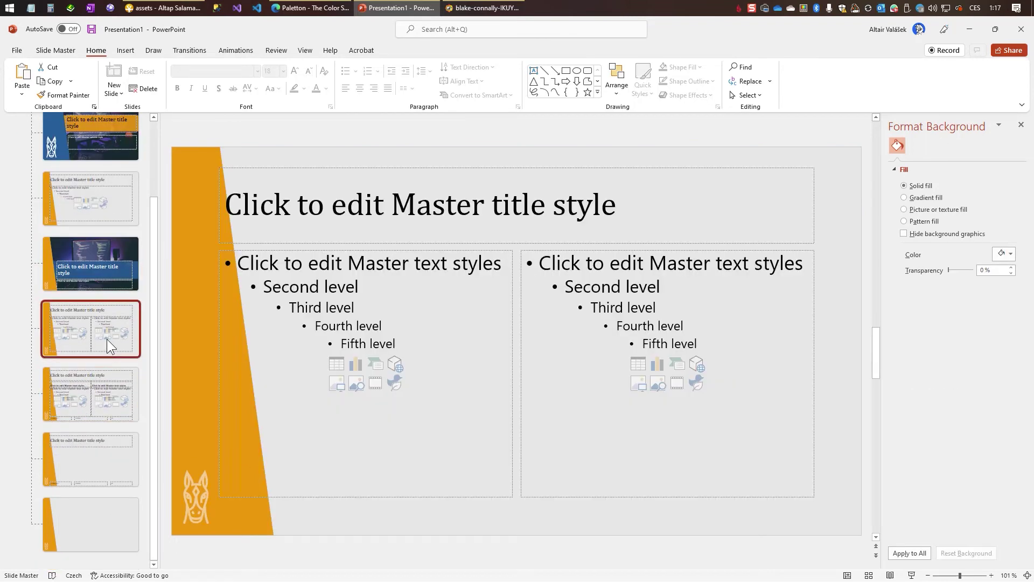
click(107, 388)
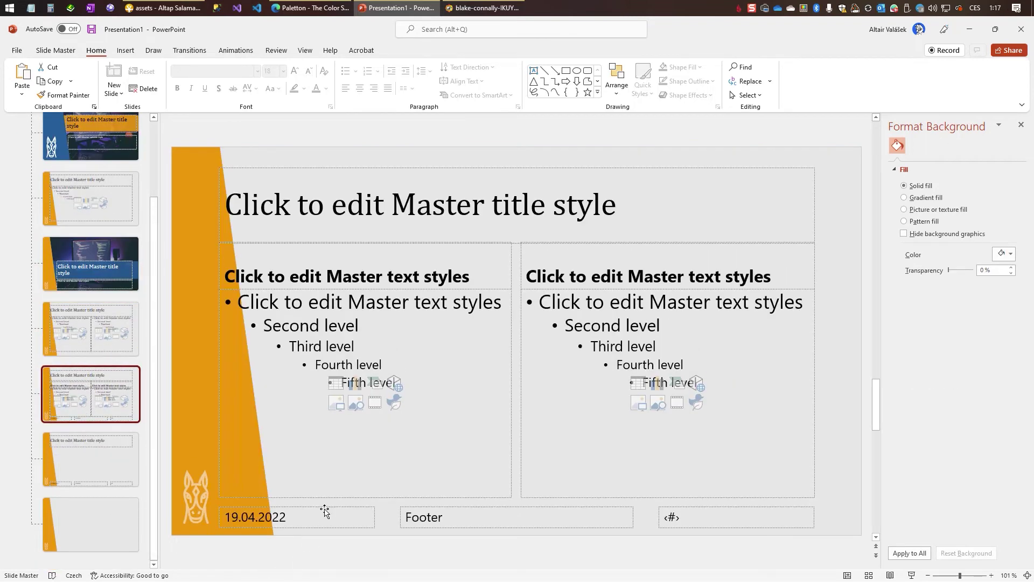
click(325, 511)
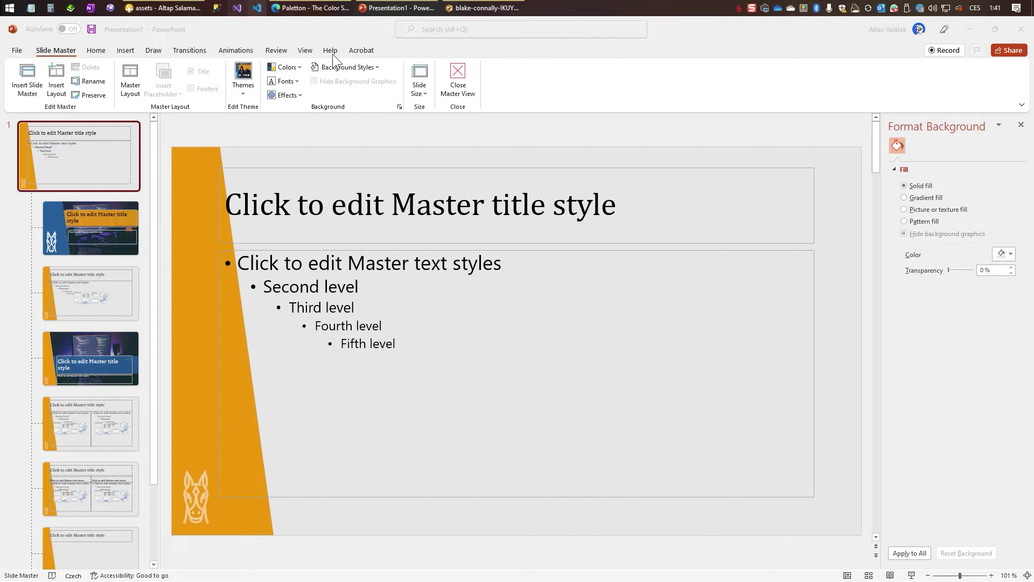
Step: Preview the master in Grayscale and open the Title Slide layout
click(306, 51)
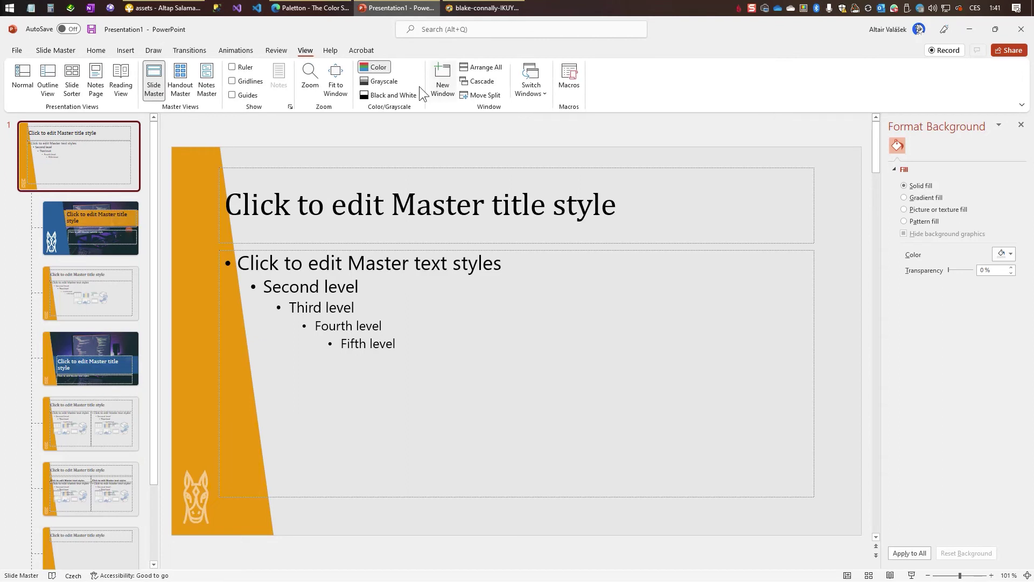
click(381, 81)
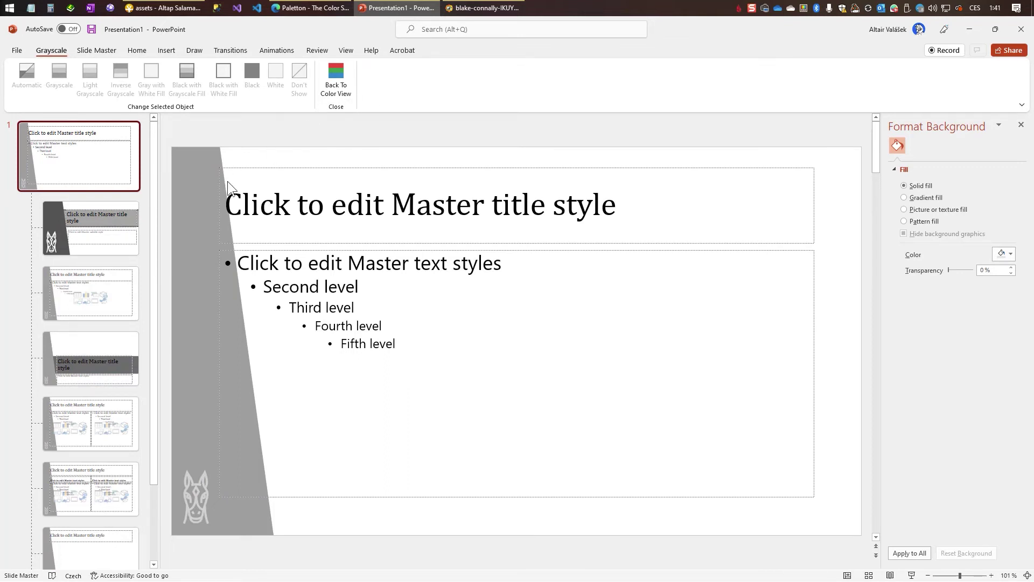
click(116, 212)
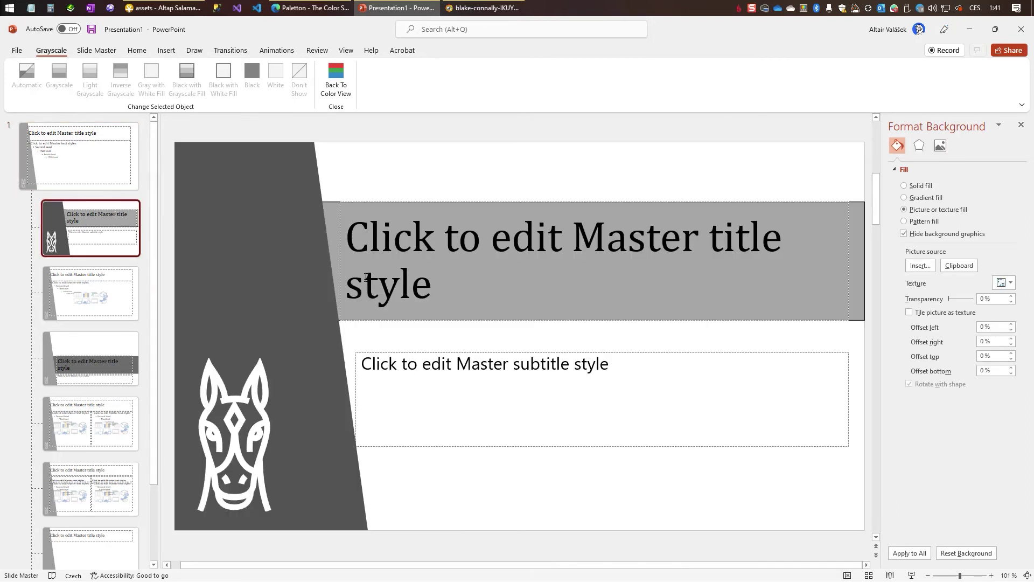
Step: Remove the title band's outline and make it render Light Grayscale
click(329, 210)
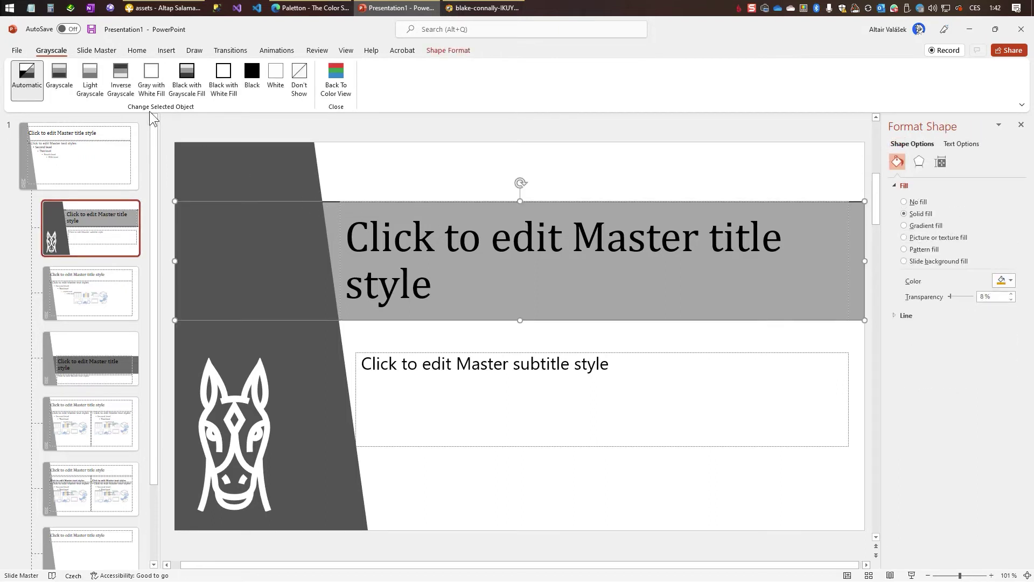
click(449, 52)
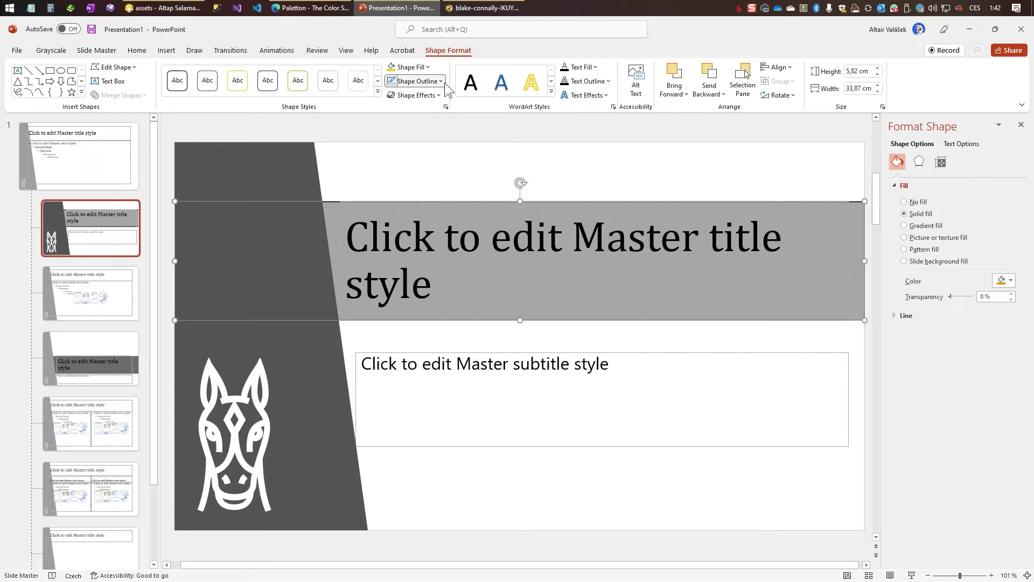
click(445, 82)
click(411, 200)
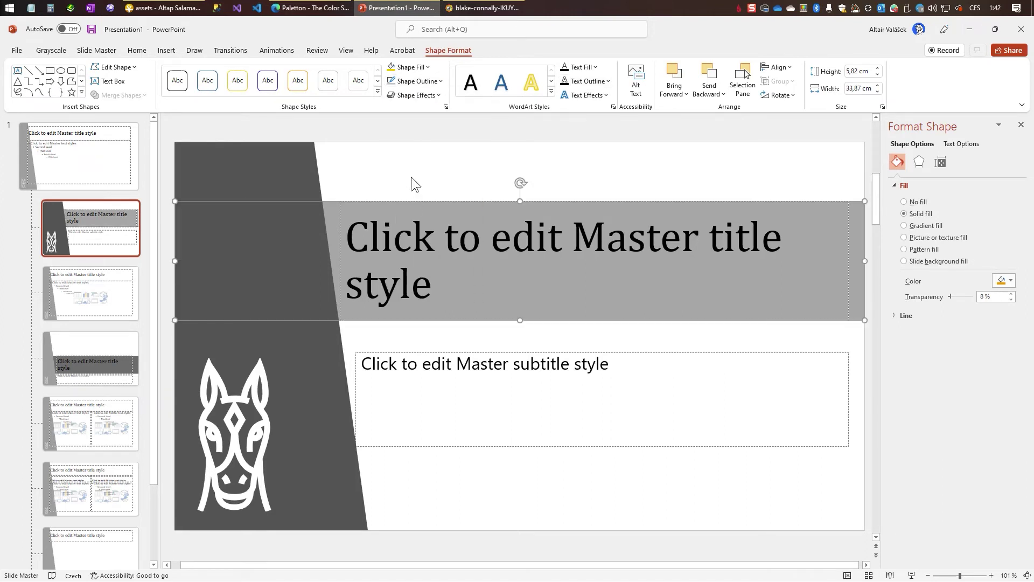
click(412, 178)
click(329, 214)
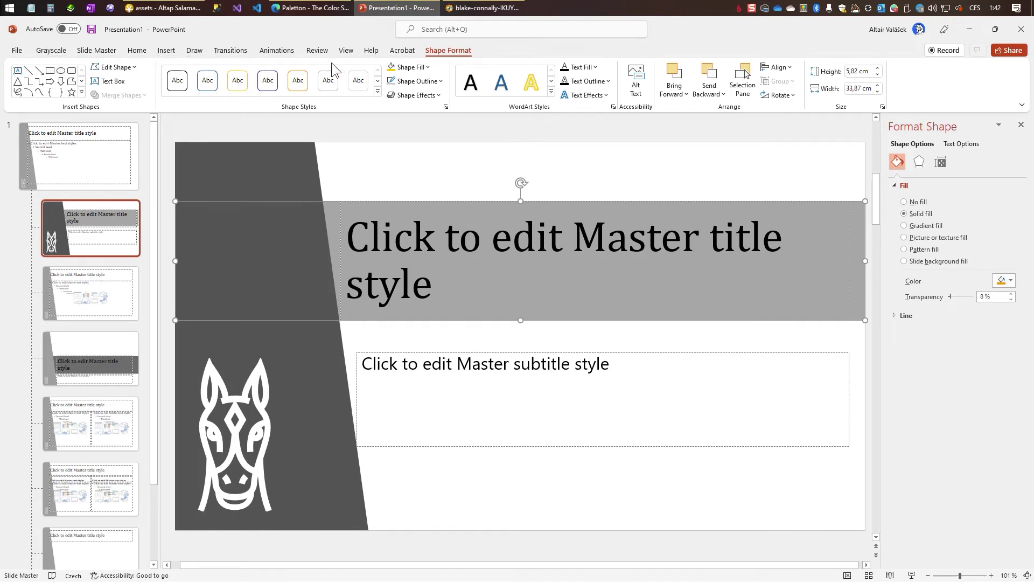
click(52, 53)
click(90, 93)
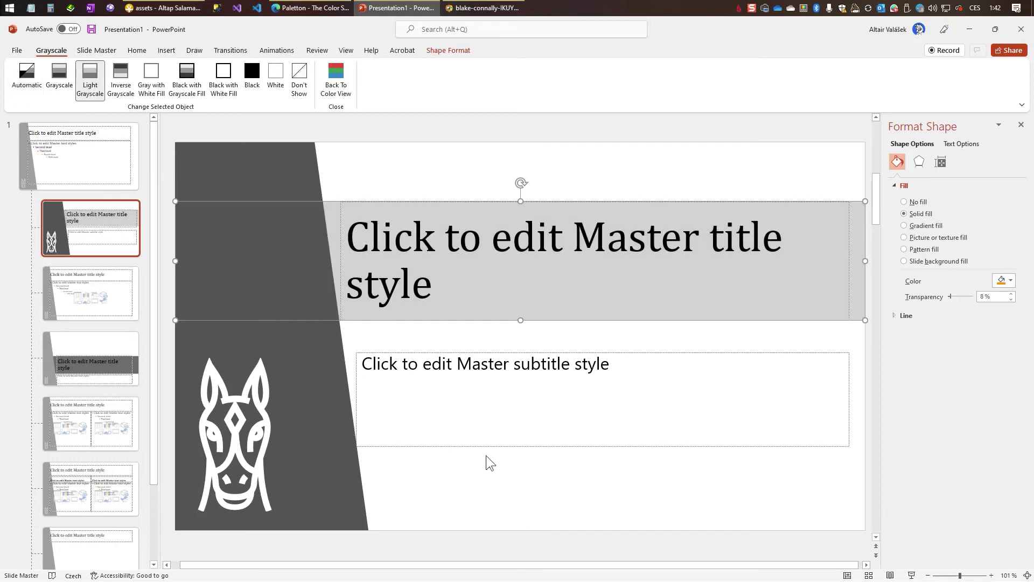
Step: Set the dark side shape behind the horse to render as Grayscale, then open the fourth layout
click(473, 489)
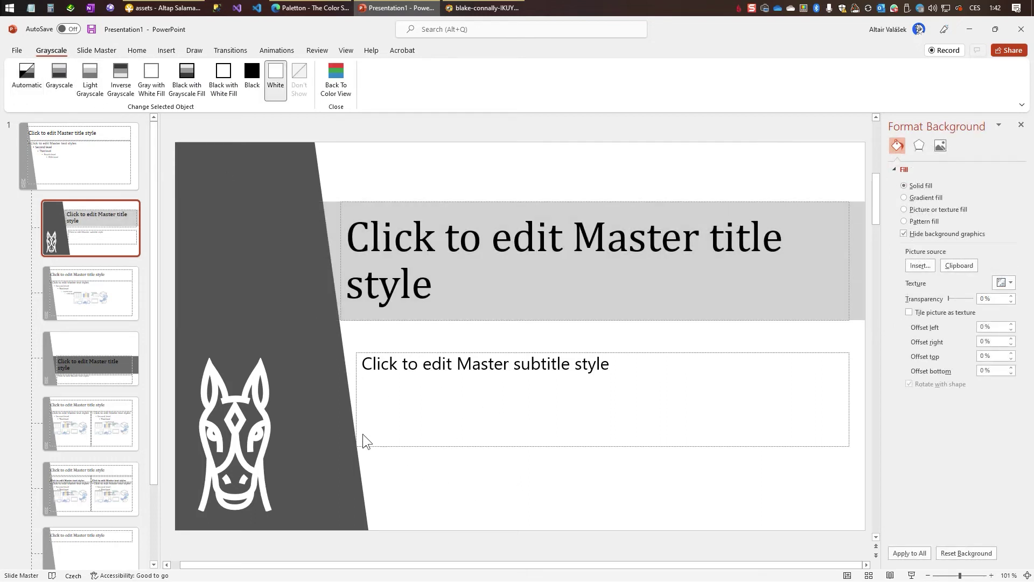
click(297, 428)
click(270, 243)
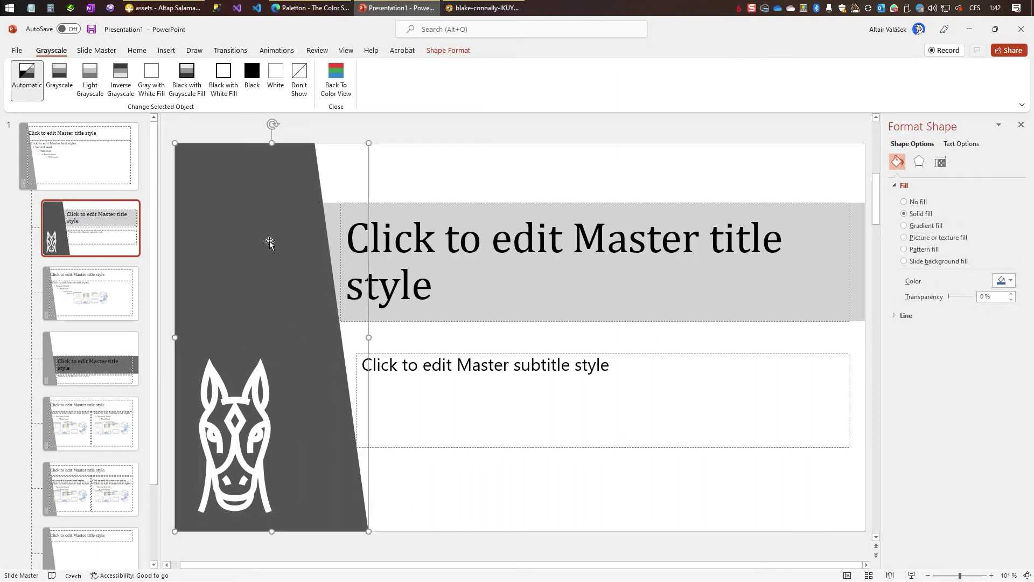
click(89, 80)
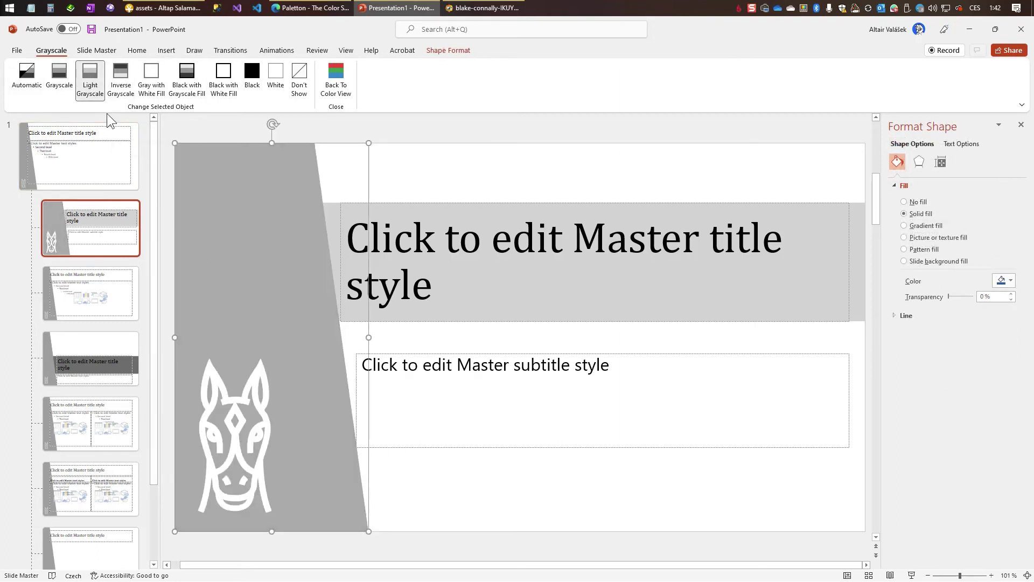
click(58, 79)
click(171, 411)
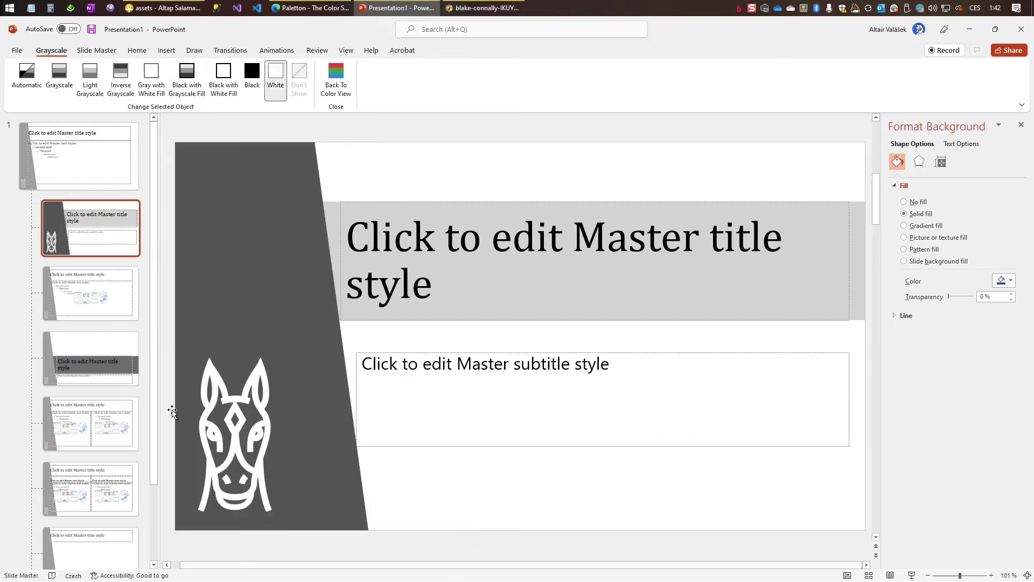
click(108, 335)
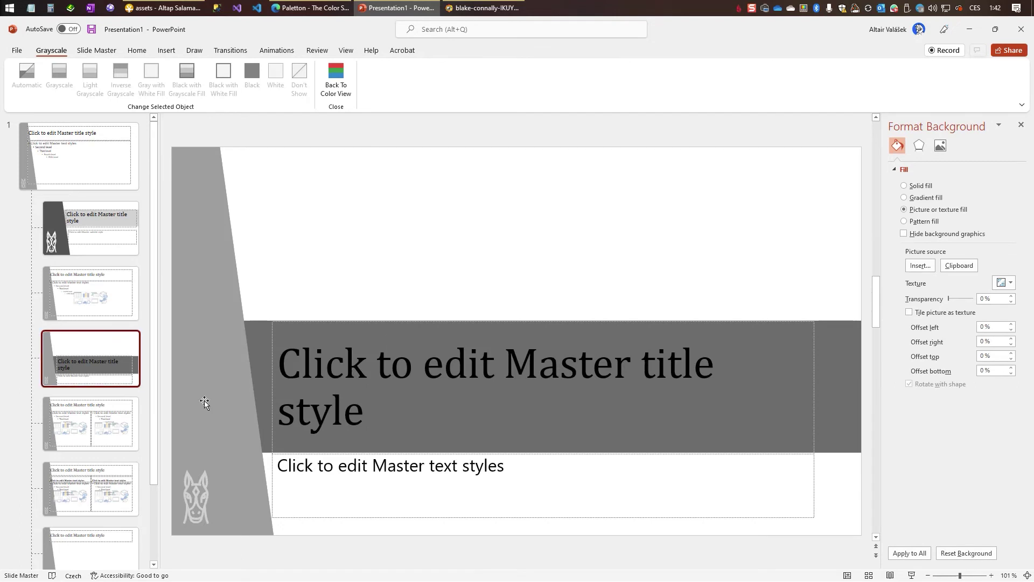
Step: Make the Section Header layout's title band render Light Grayscale
click(195, 491)
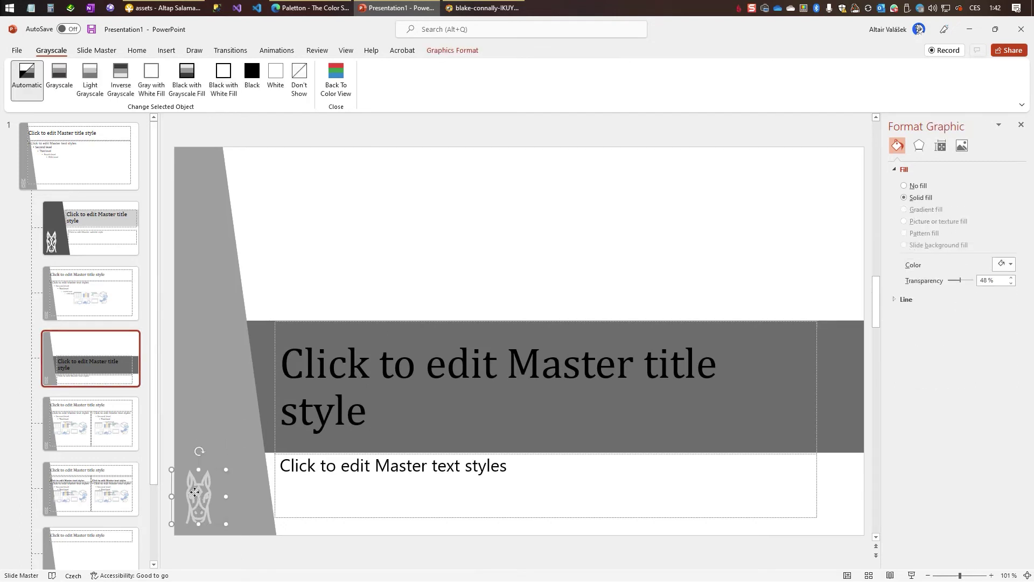
click(834, 415)
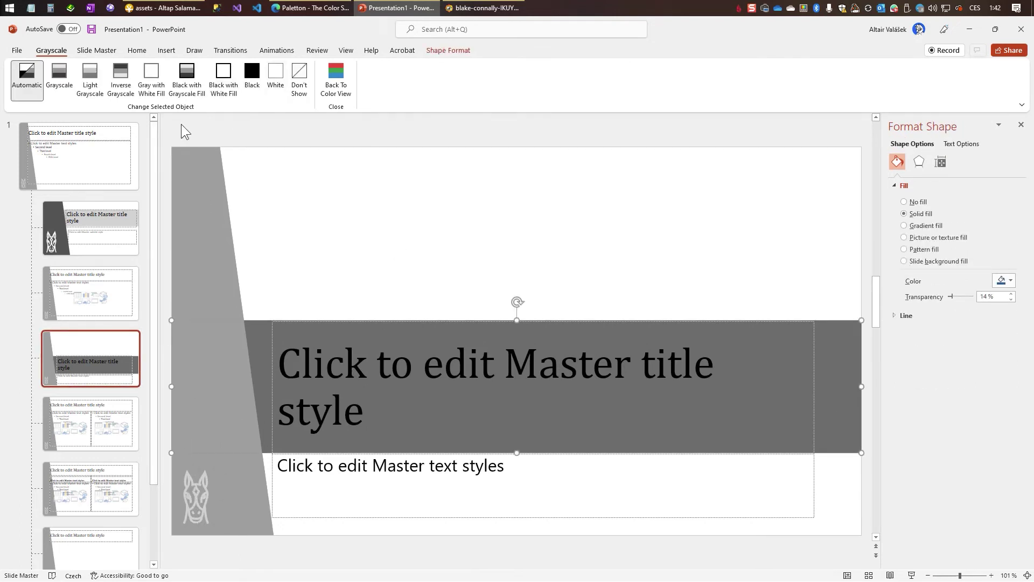
click(89, 86)
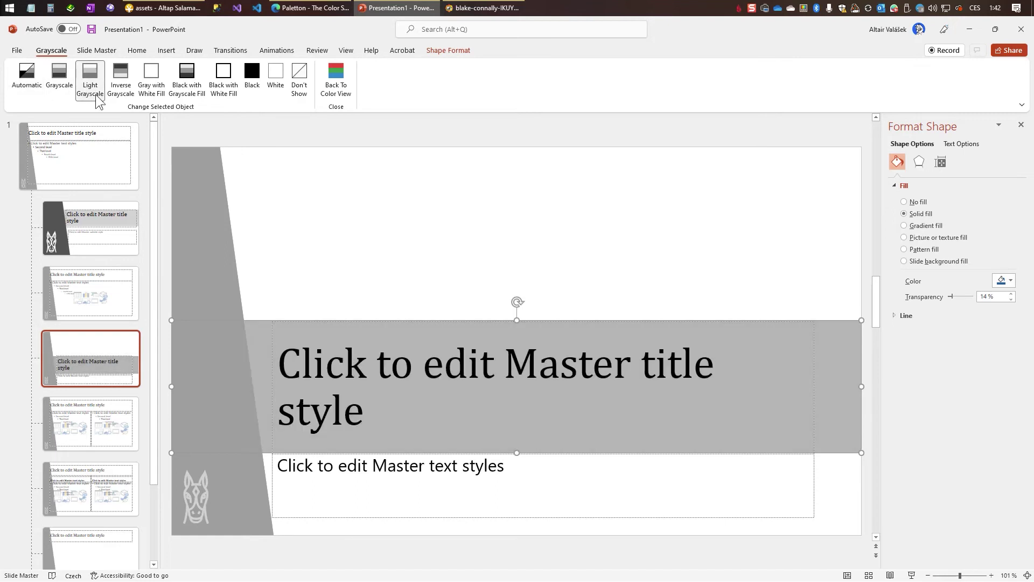
click(426, 270)
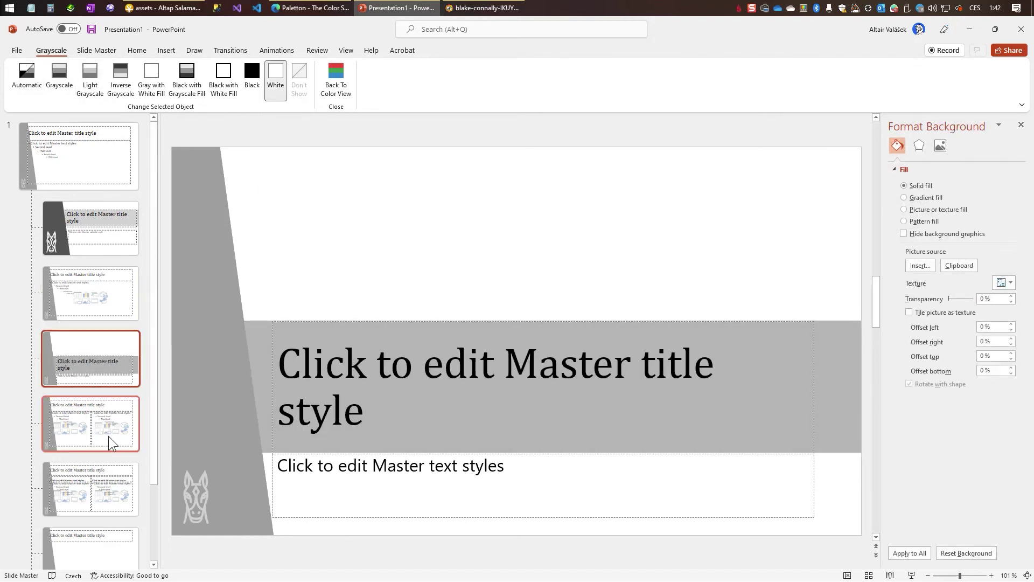
scroll(108, 435, down, 3)
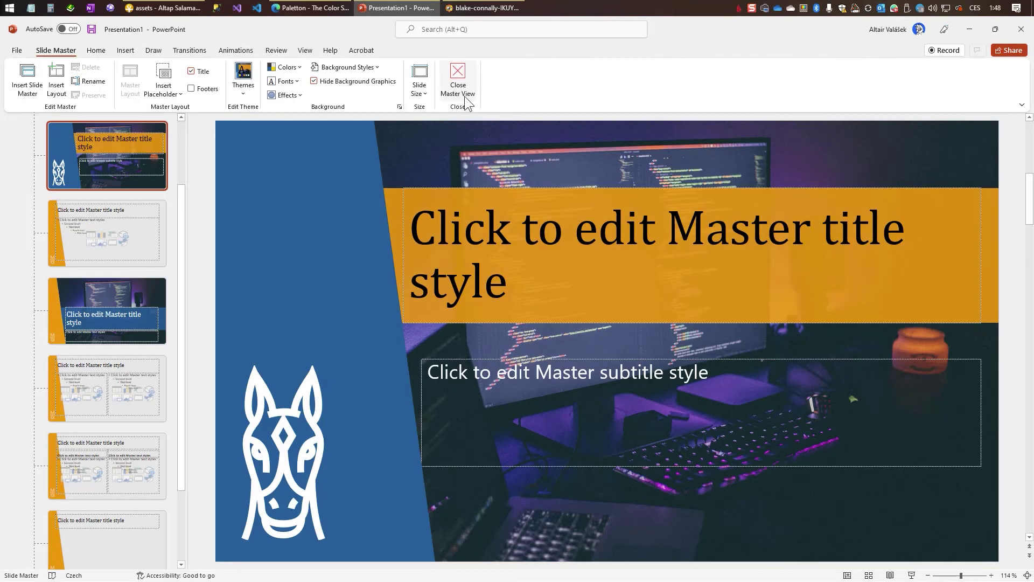
Step: Close Master View and add a content slide plus a Section Header slide after the title slide
click(468, 95)
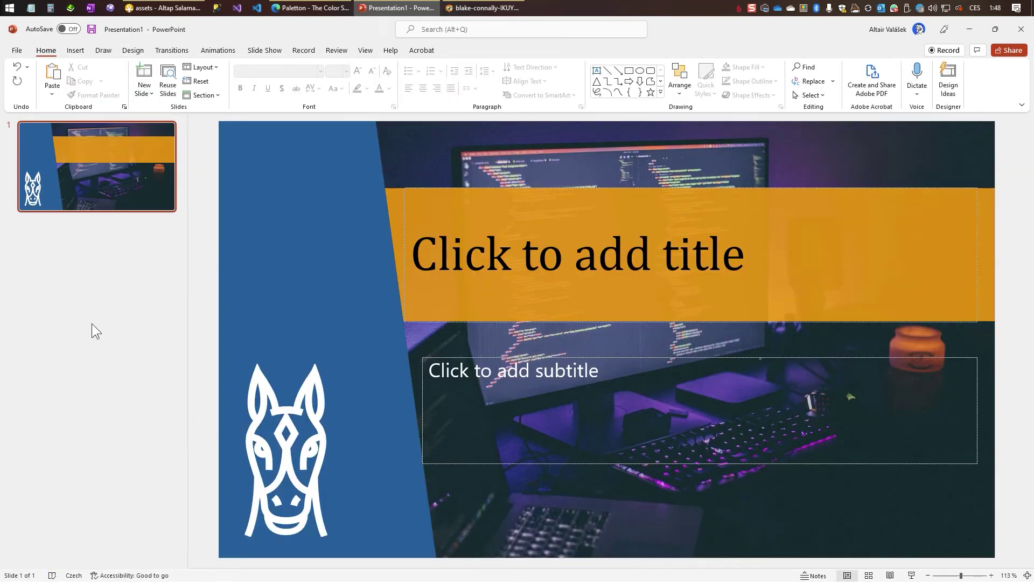
click(76, 247)
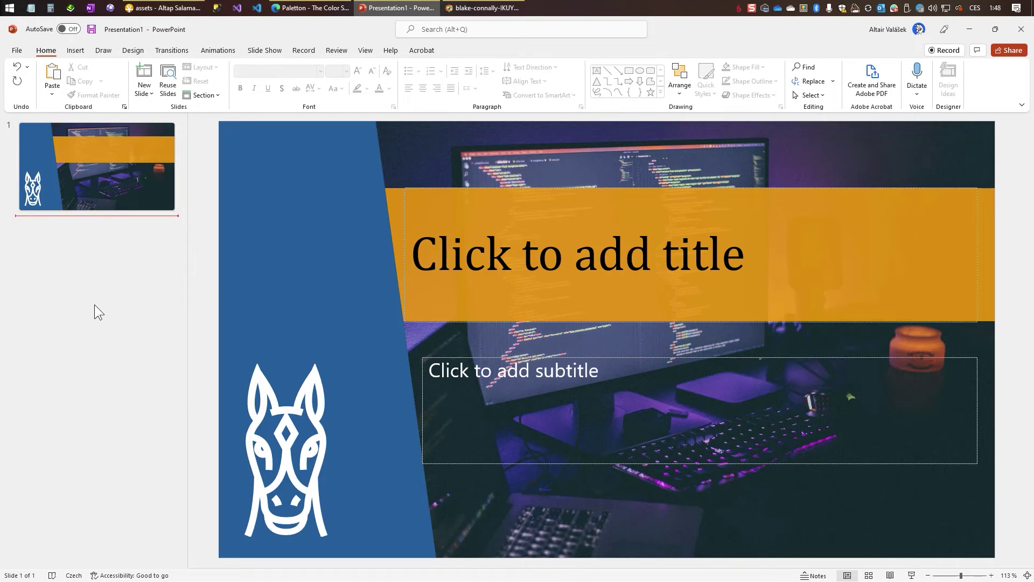
key(Return)
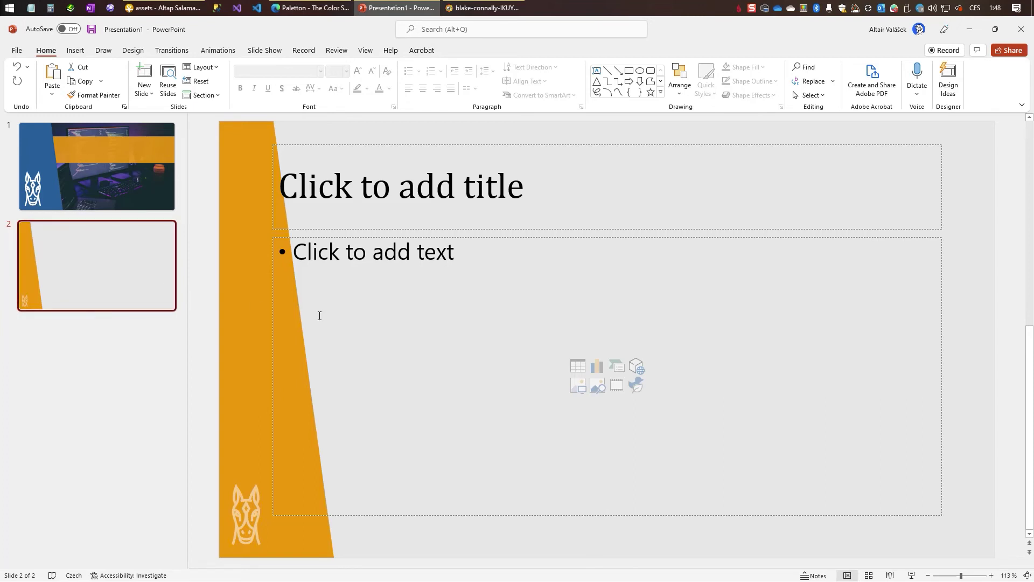
click(145, 93)
click(283, 140)
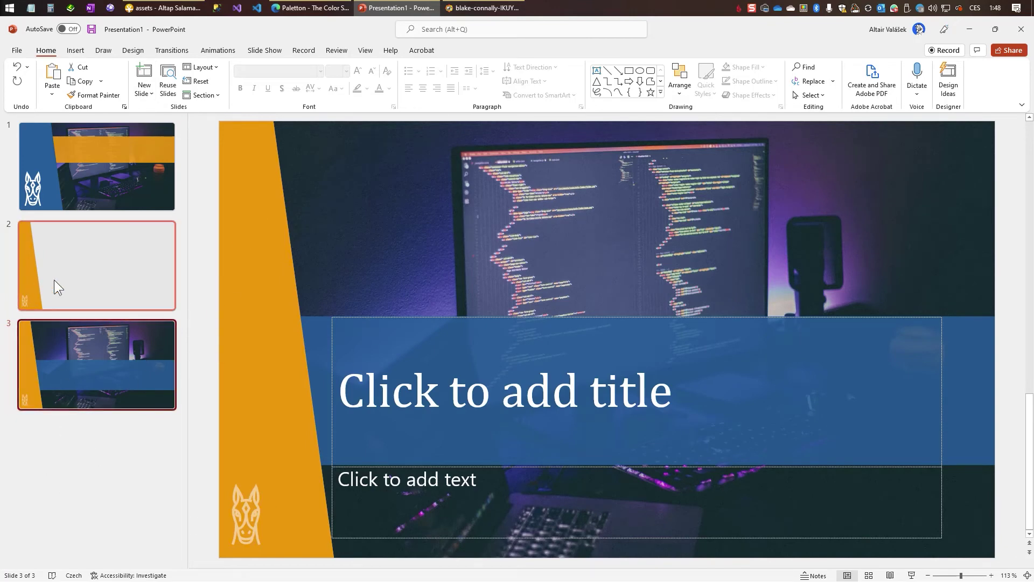
Step: Review the three slides and start saving the presentation
click(81, 269)
click(111, 186)
click(108, 266)
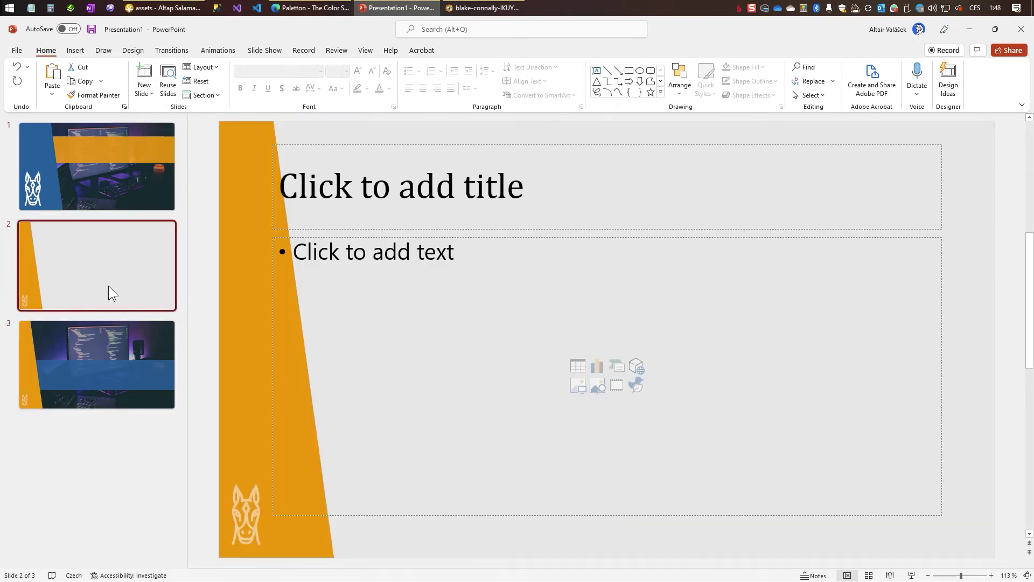
click(106, 351)
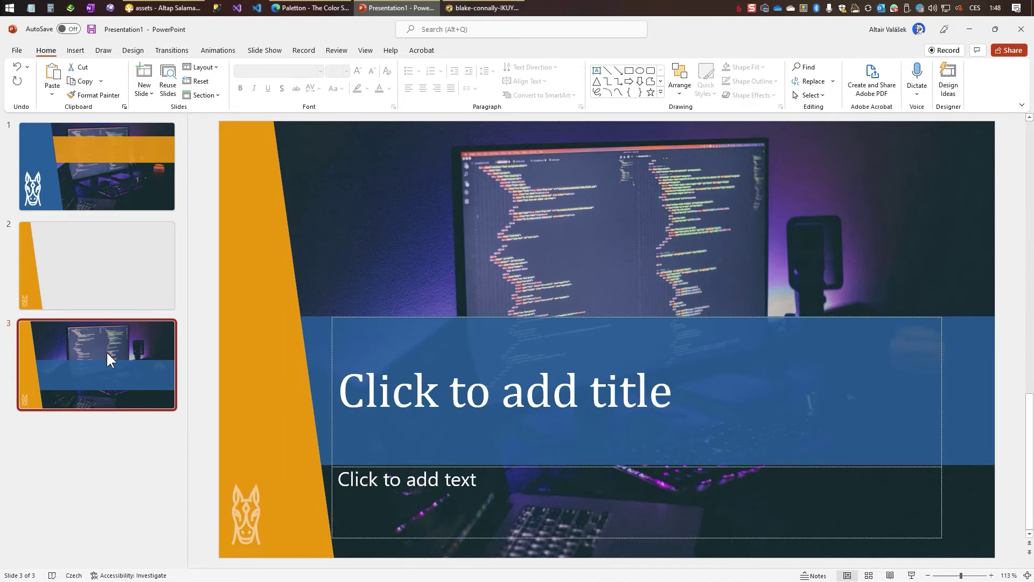
key(ctrl+s)
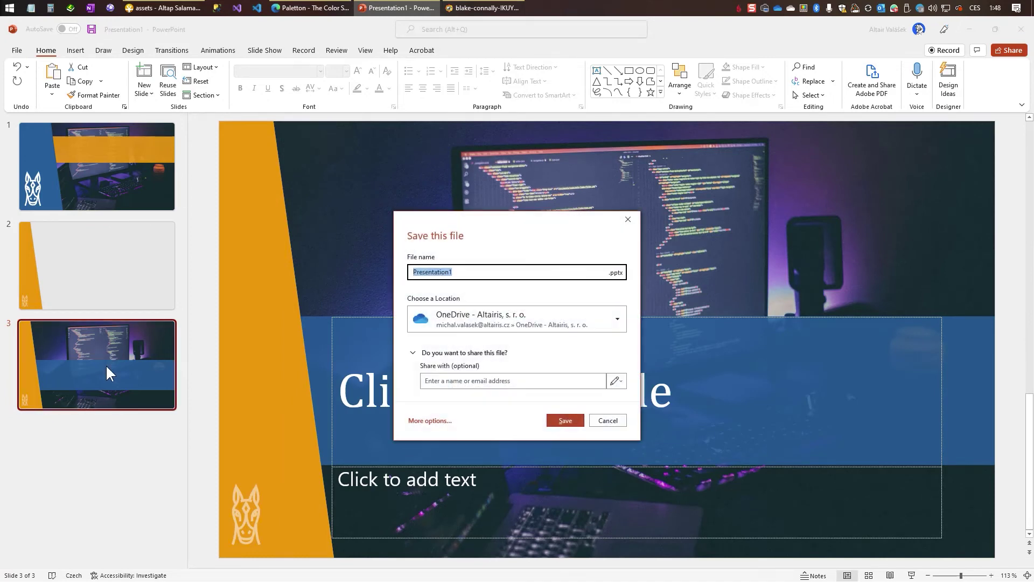
Step: Save the presentation as the PowerPoint Template 'Tech 2022.potx'
click(430, 422)
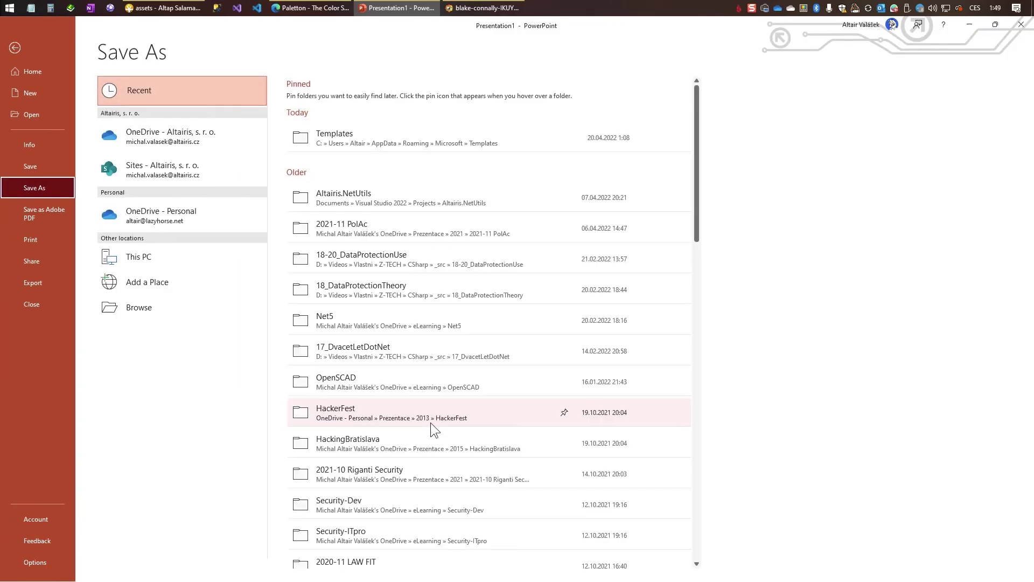
click(135, 312)
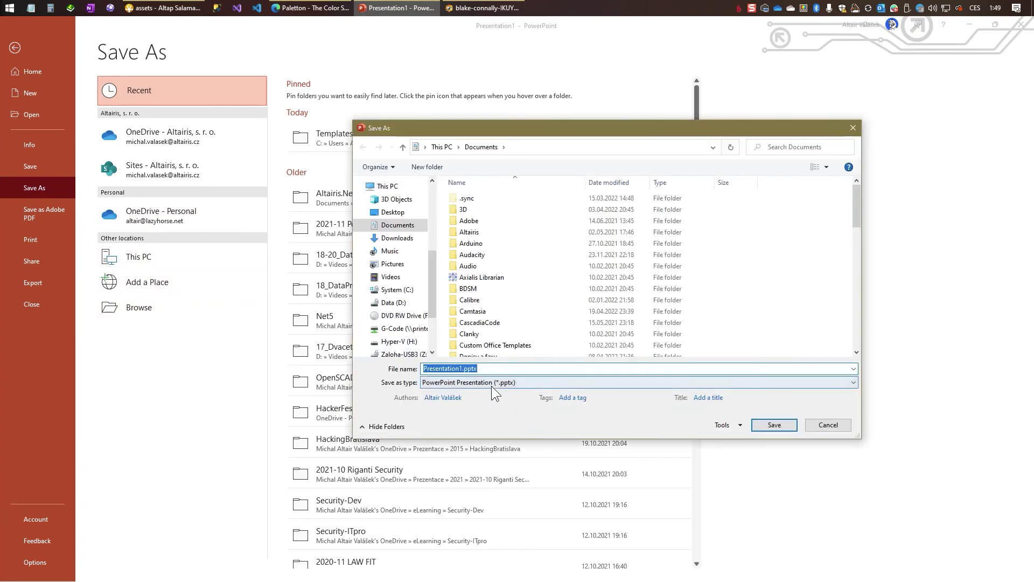
click(491, 384)
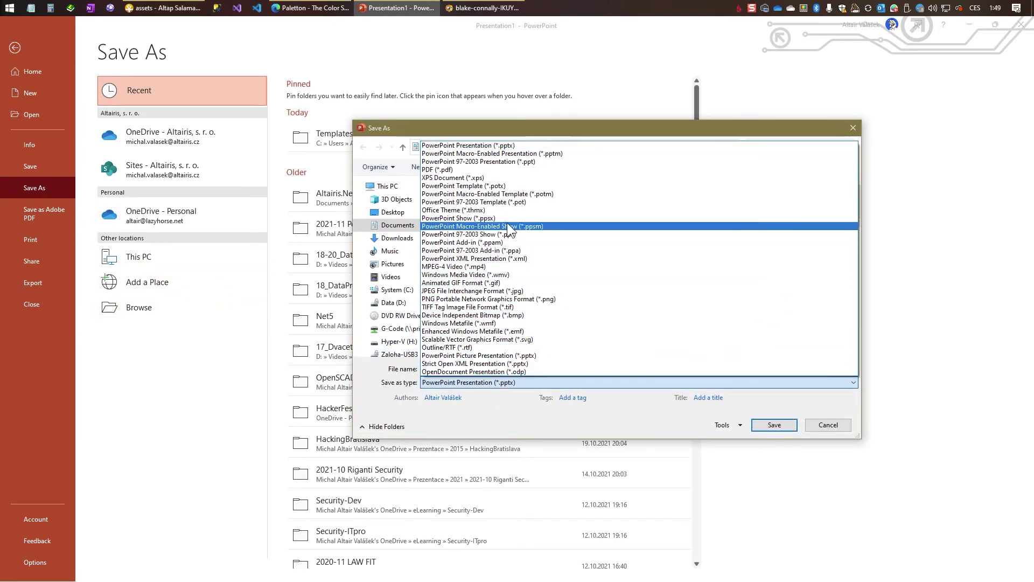
click(516, 185)
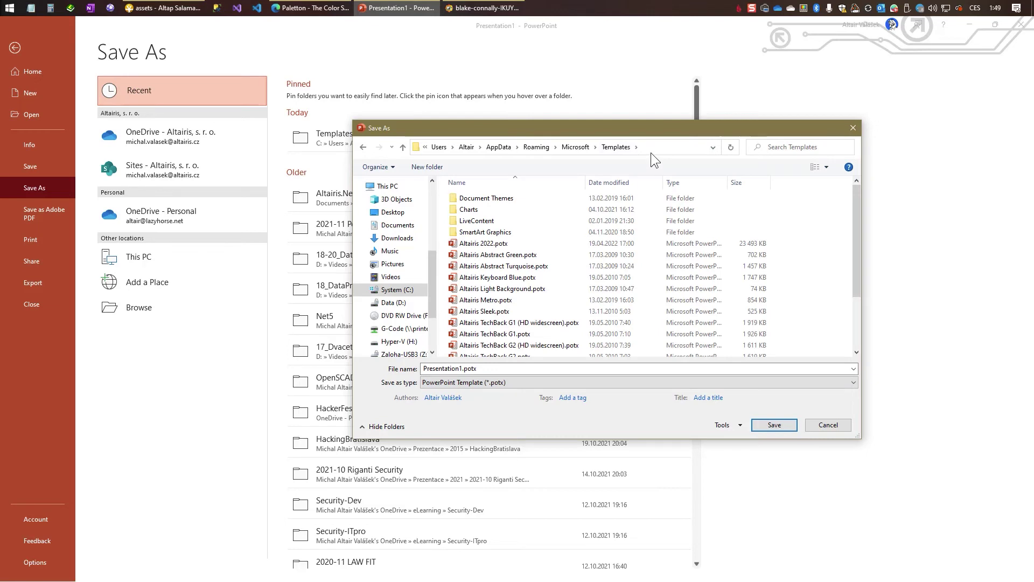
click(502, 369)
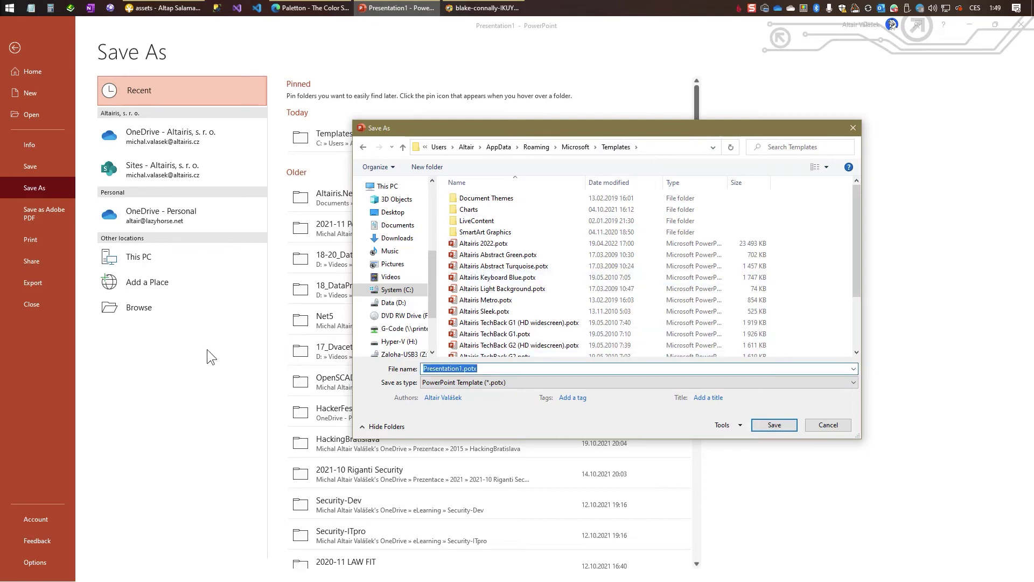
text(Tech 2022)
key(Return)
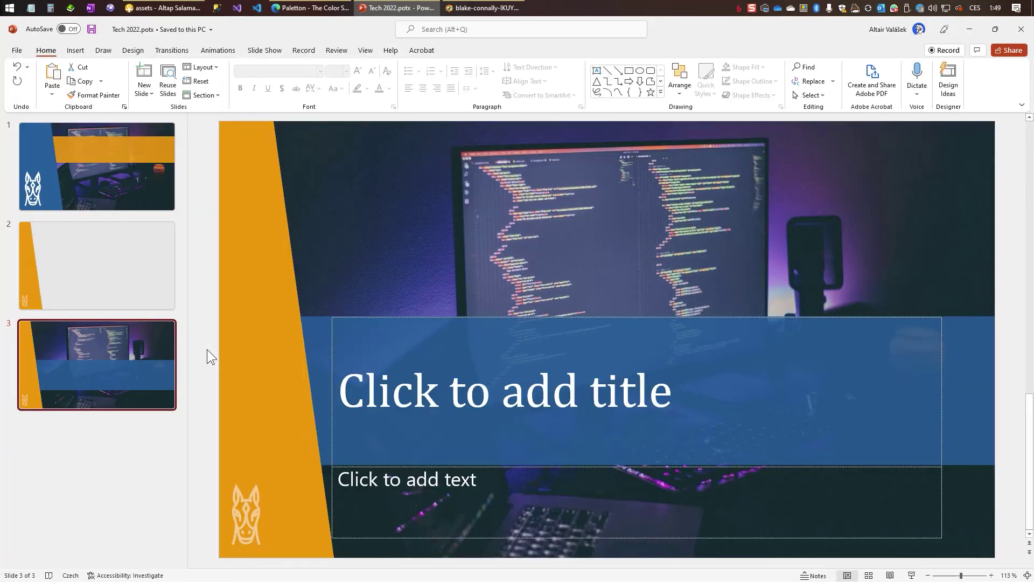
Step: Create a new presentation from the personal Tech 2022 template
click(17, 50)
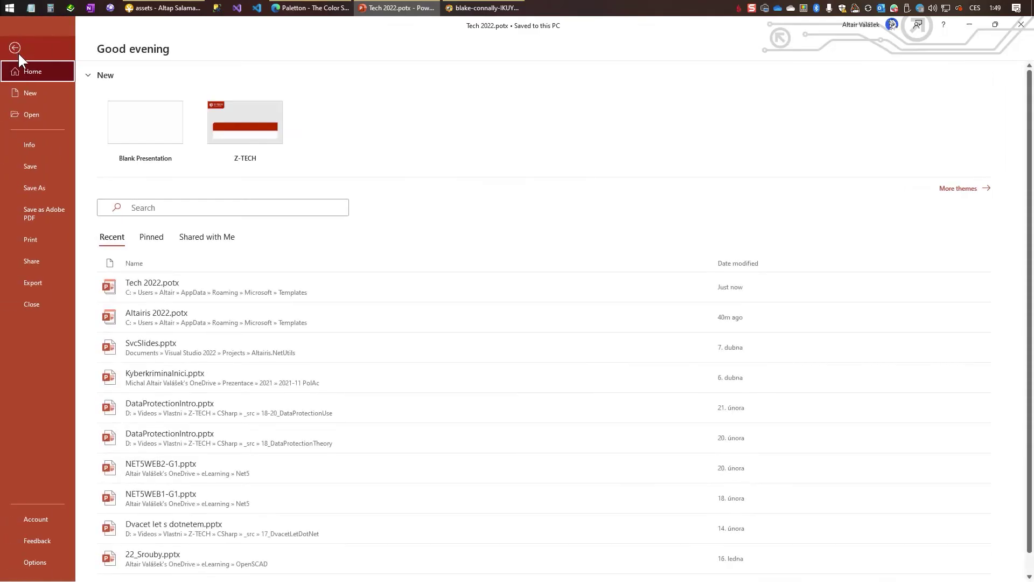
click(37, 96)
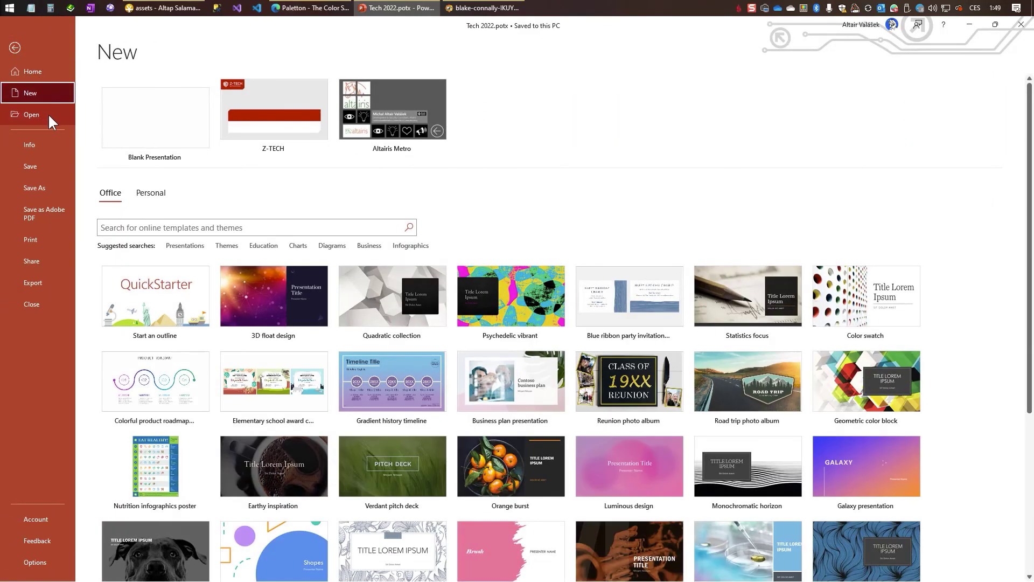
click(153, 194)
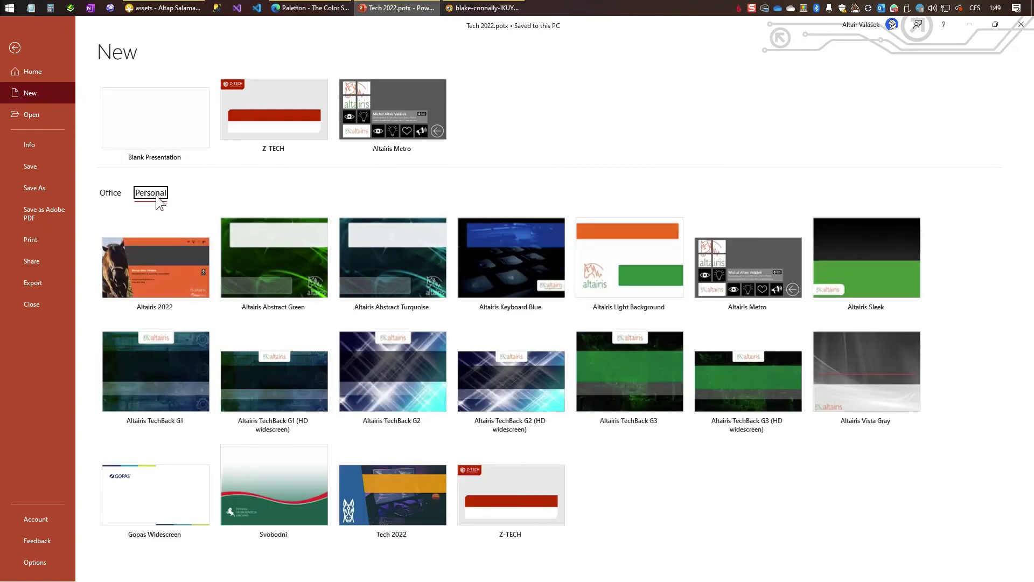
click(416, 508)
key(Return)
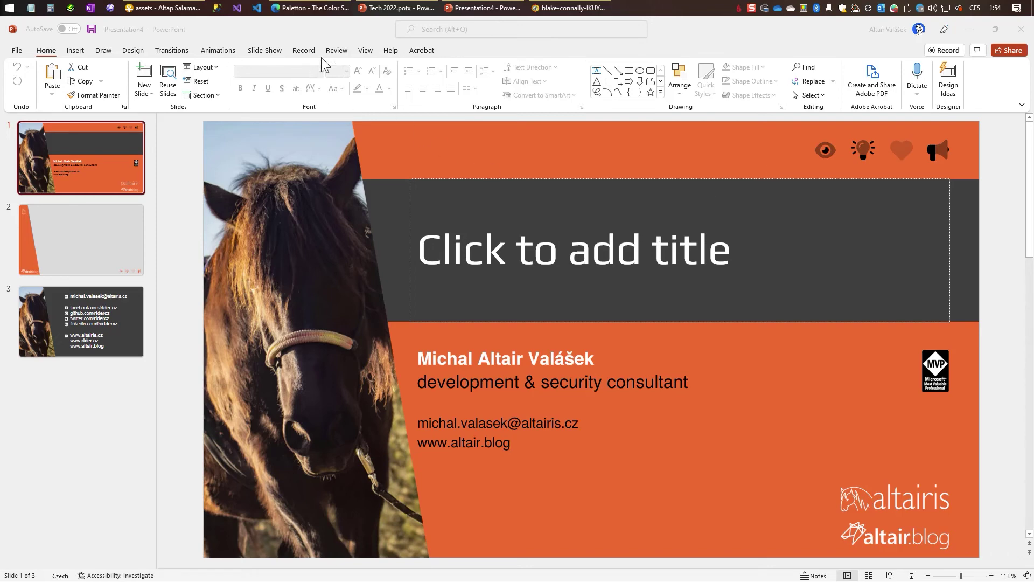
Step: Enter Slide Master view and display the orange master in the thumbnail pane
click(366, 52)
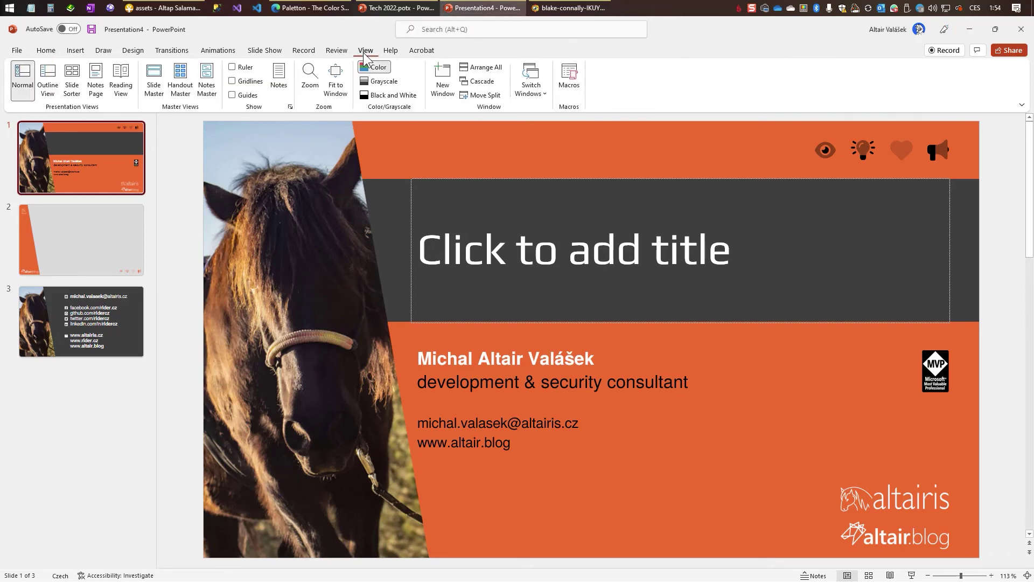
click(153, 83)
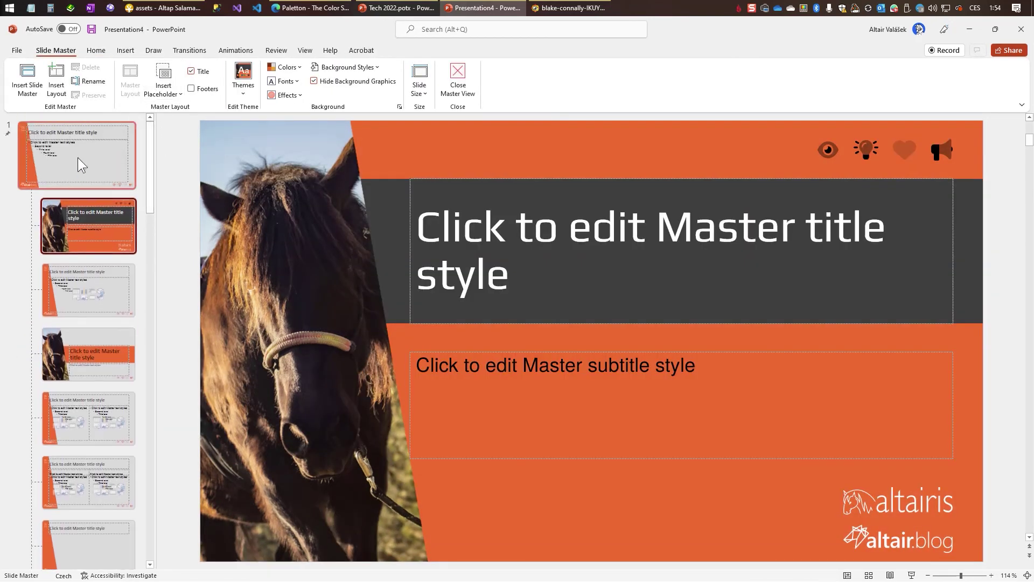
mouse_move(151, 137)
mouse_down()
mouse_move(151, 406)
mouse_move(153, 351)
mouse_up()
click(41, 209)
click(109, 151)
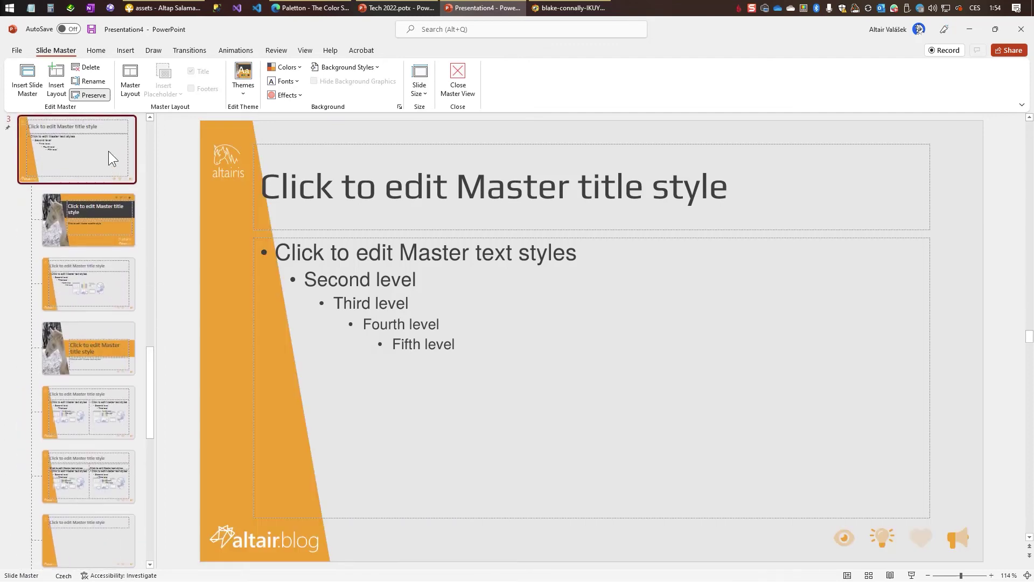
Step: Review the green master, then open the dark contact-info layout
scroll(143, 272, down, 5)
click(95, 470)
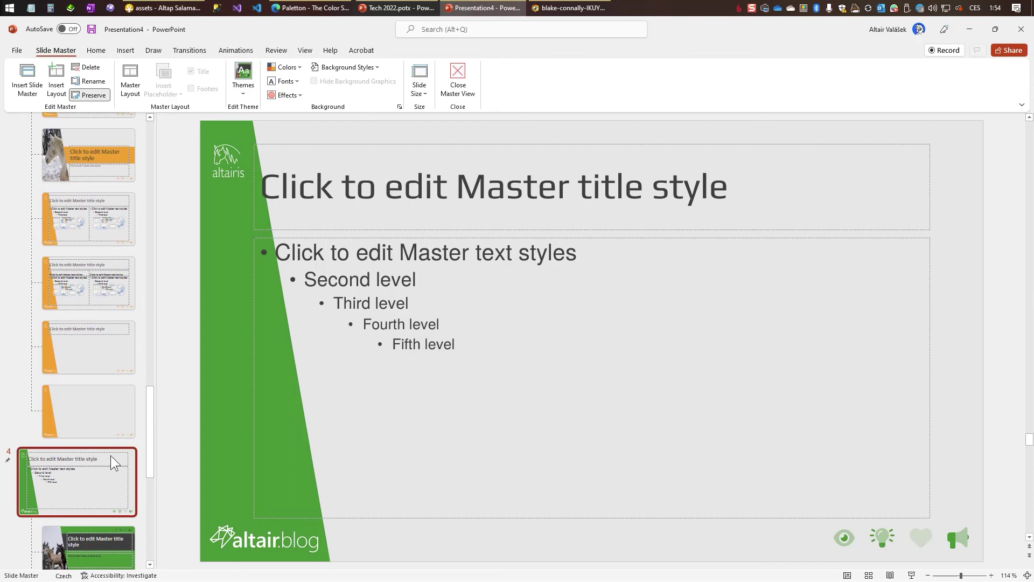
scroll(150, 495, down, 2)
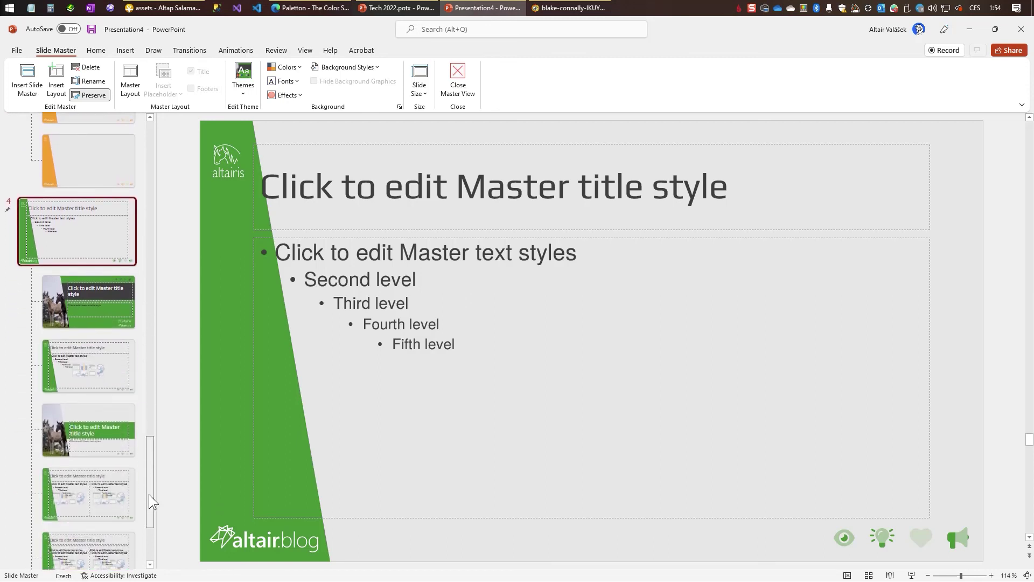
drag(149, 494, 151, 459)
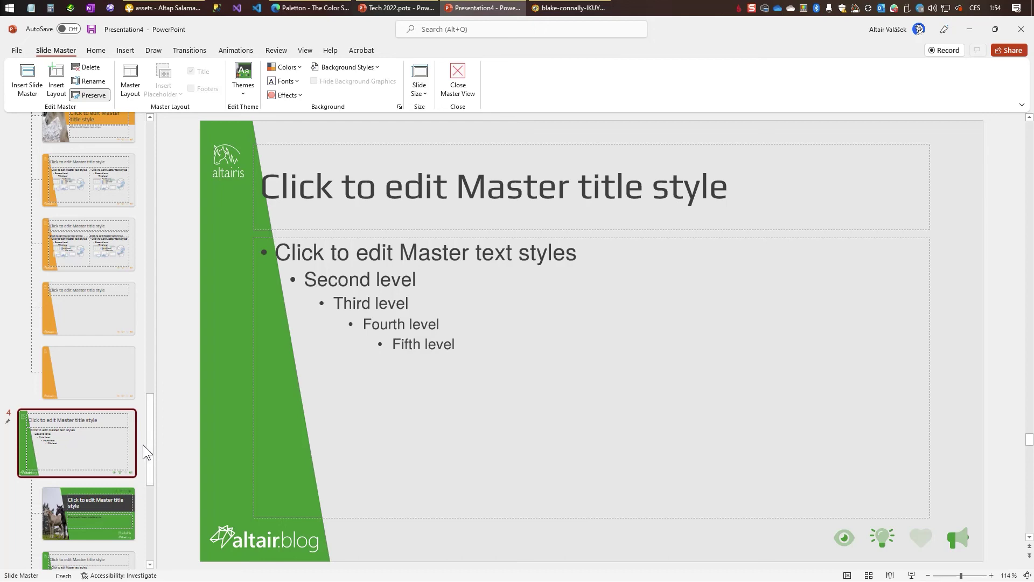
mouse_move(144, 444)
mouse_down()
mouse_move(137, 312)
mouse_move(127, 369)
mouse_up()
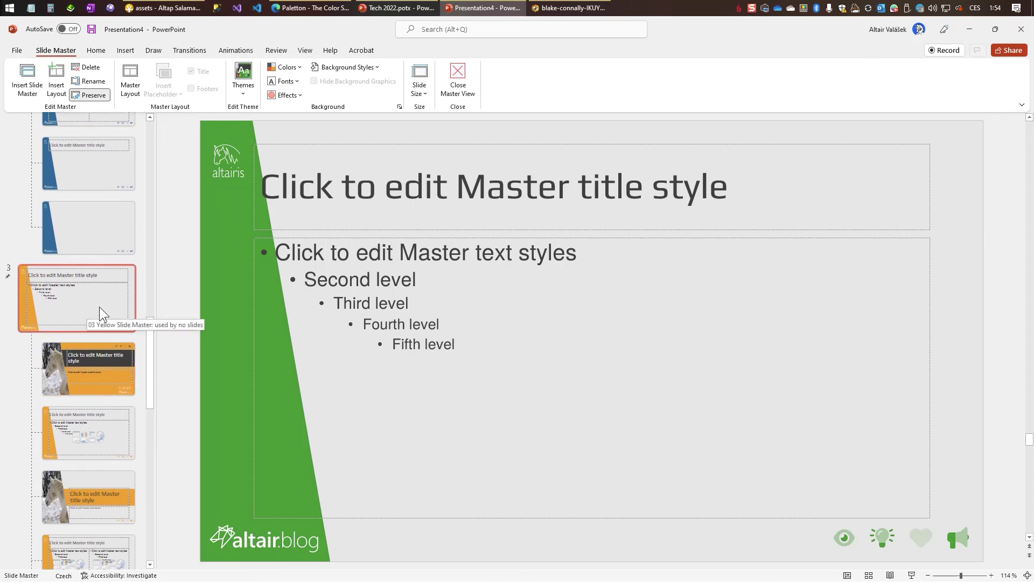
mouse_move(152, 362)
mouse_down()
mouse_move(158, 219)
mouse_move(158, 256)
mouse_up()
click(65, 228)
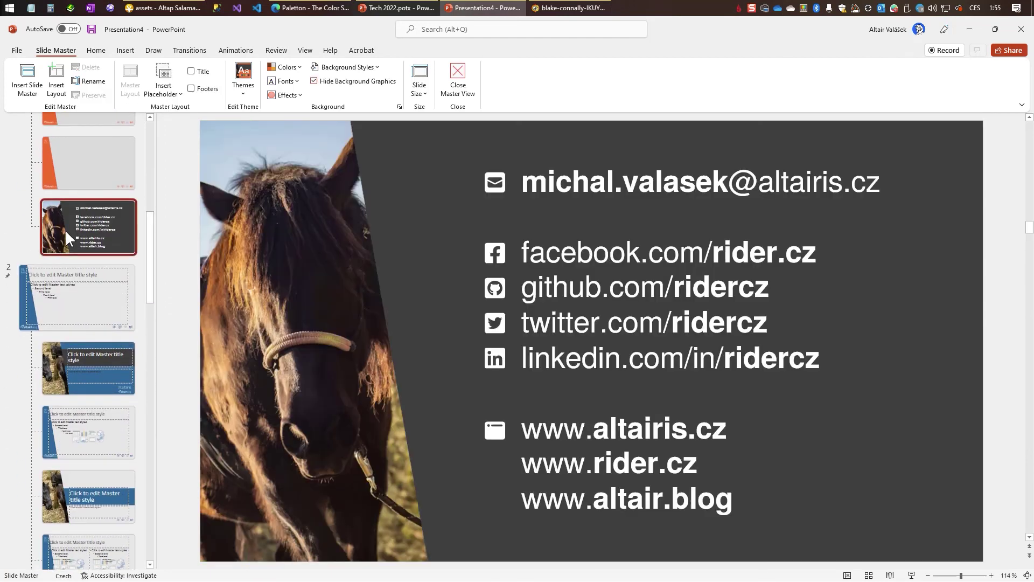
Step: Review the orange and blue title layouts and orange section header, ending on the dark contact-info layout
scroll(98, 225, up, 5)
scroll(101, 223, up, 5)
click(101, 221)
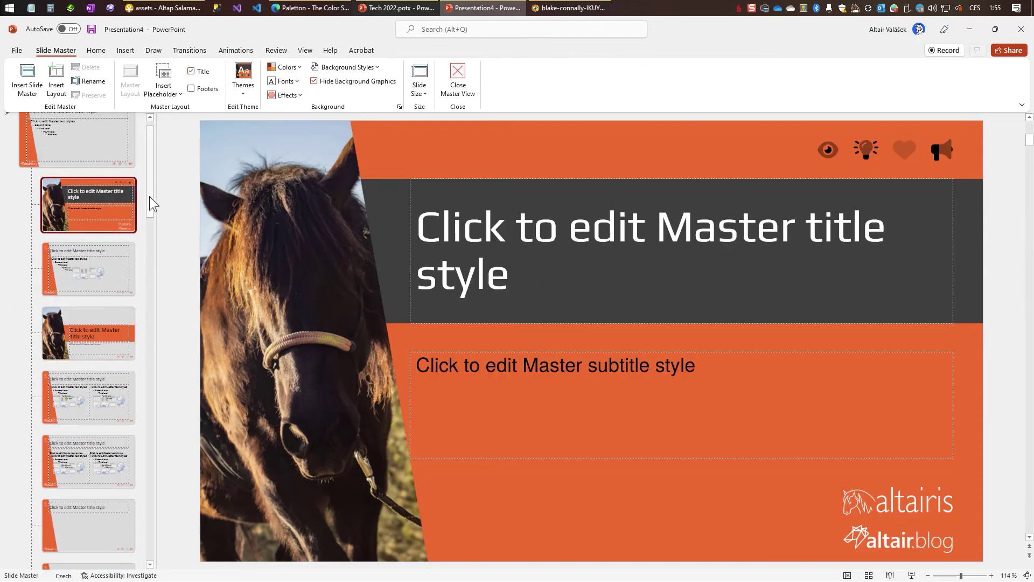
drag(149, 196, 142, 334)
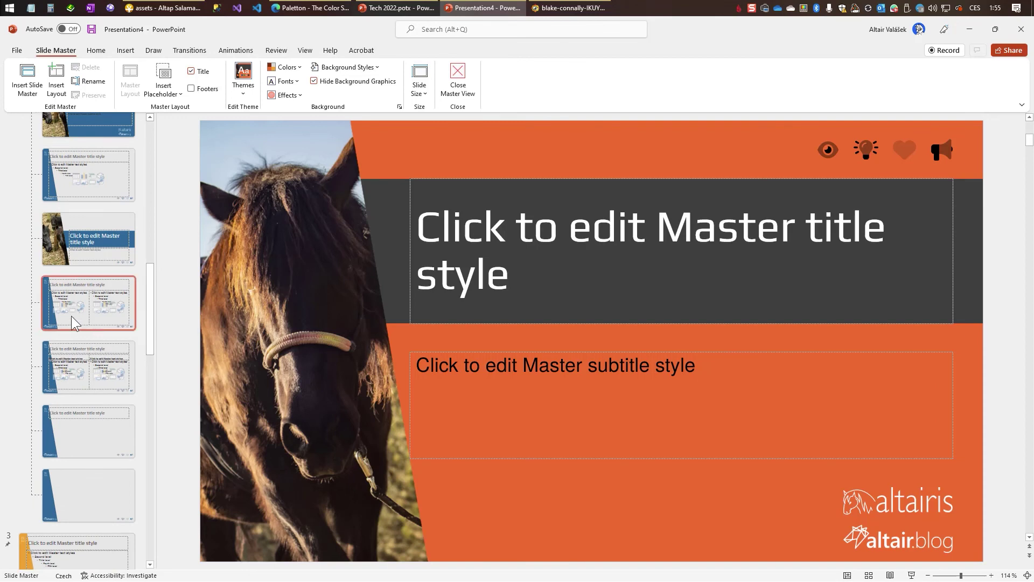
click(52, 251)
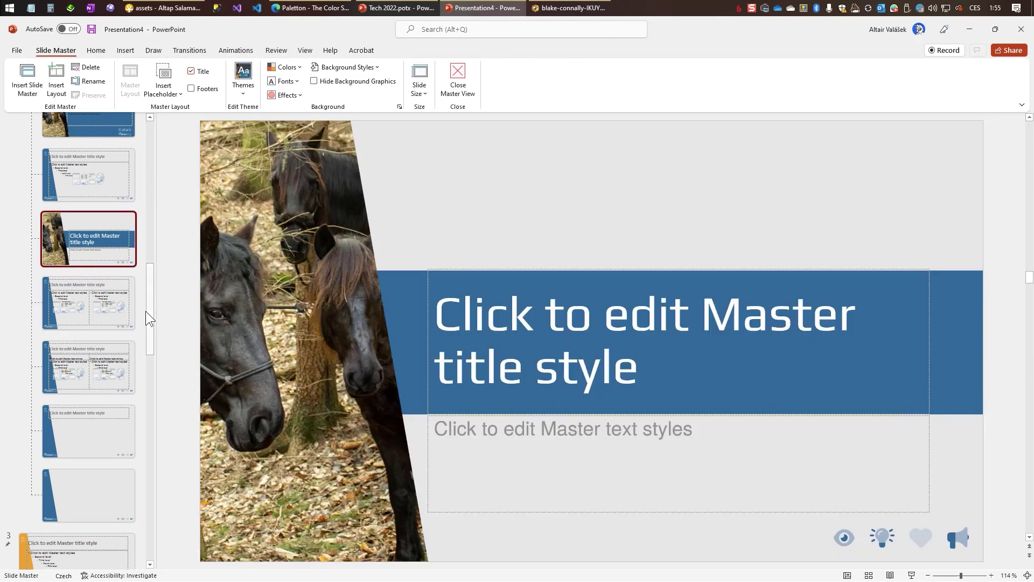
drag(149, 314, 150, 383)
click(58, 259)
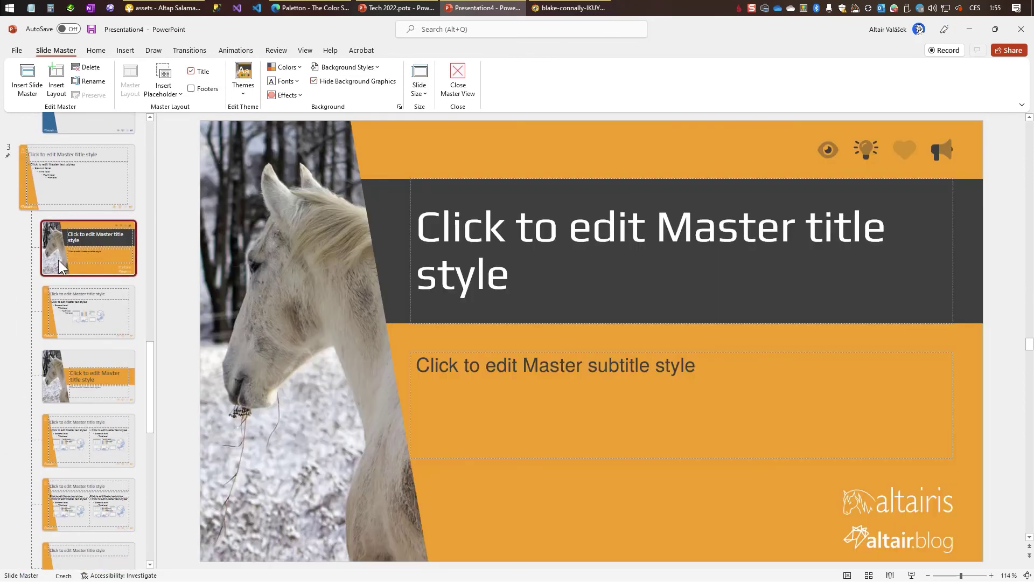
click(47, 374)
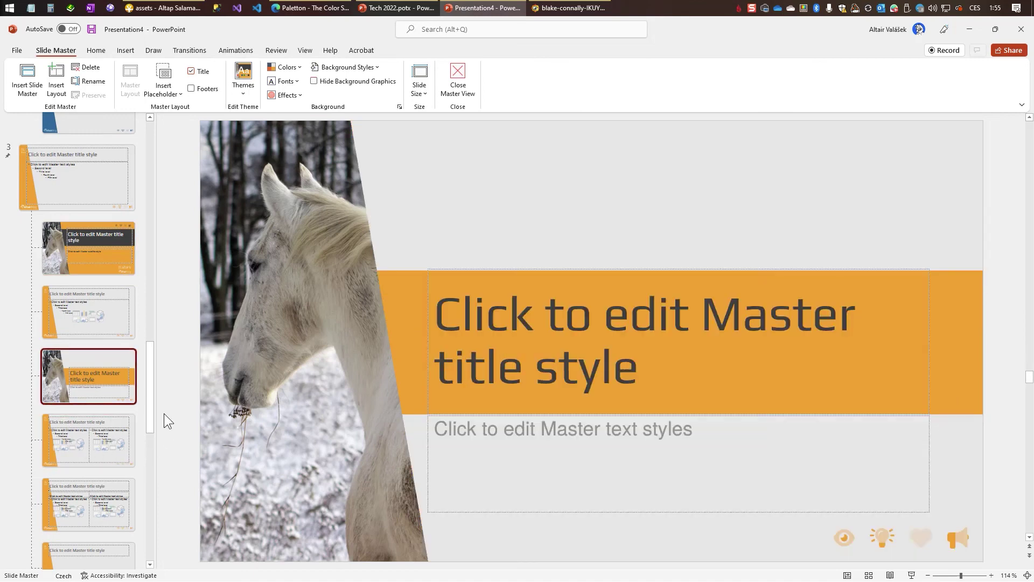
mouse_move(150, 415)
mouse_down()
mouse_move(144, 474)
mouse_move(145, 140)
mouse_up()
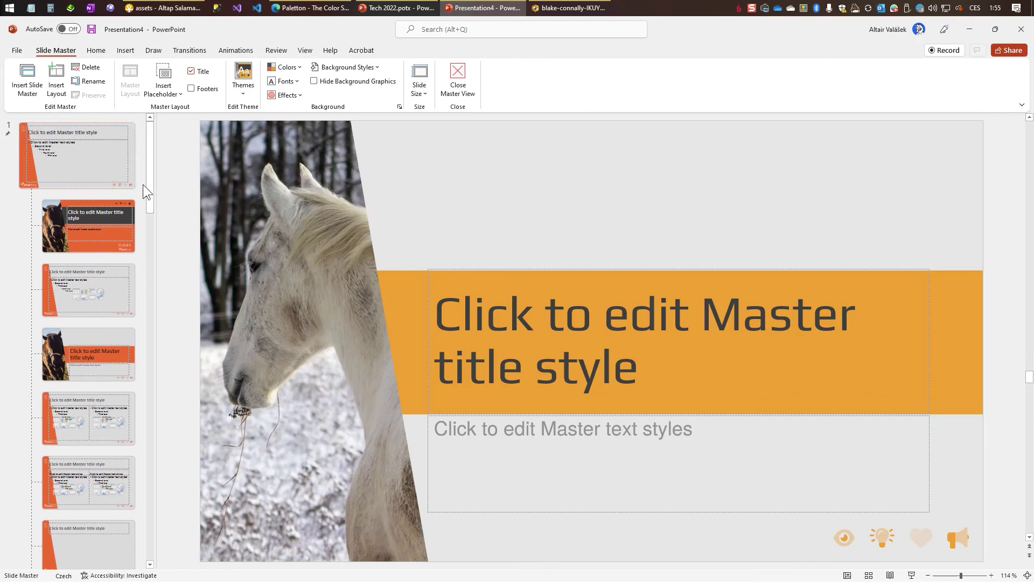
drag(152, 182, 154, 267)
click(91, 237)
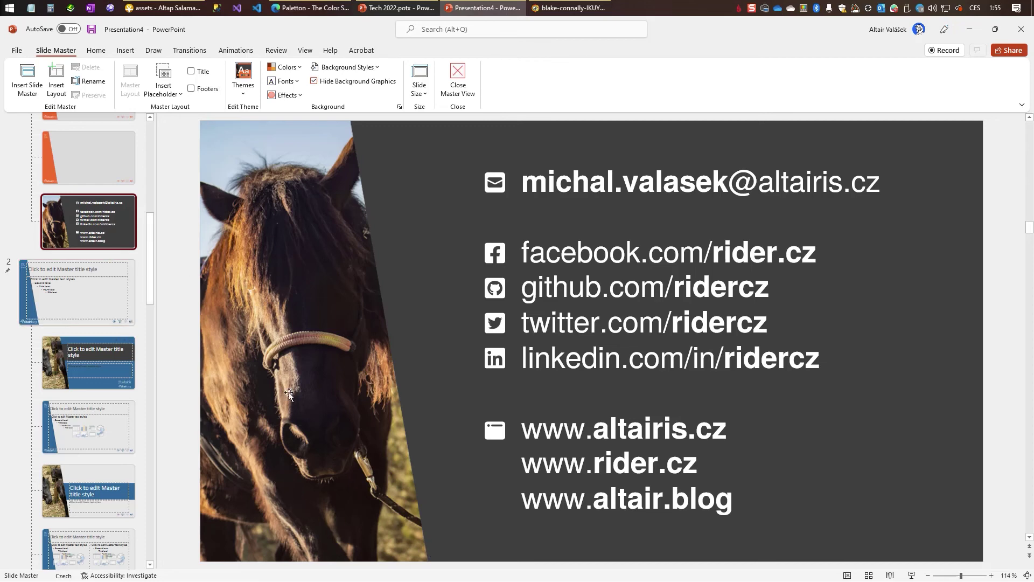
Step: Rename the first master '01 Orange' and its title layout 'Title Slide'
drag(146, 262, 171, 52)
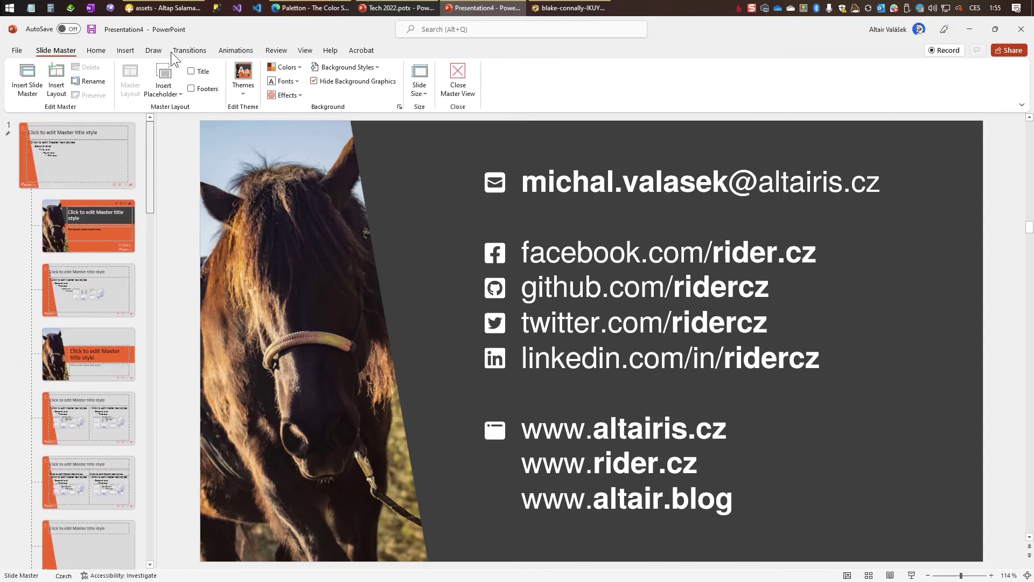
right_click(34, 174)
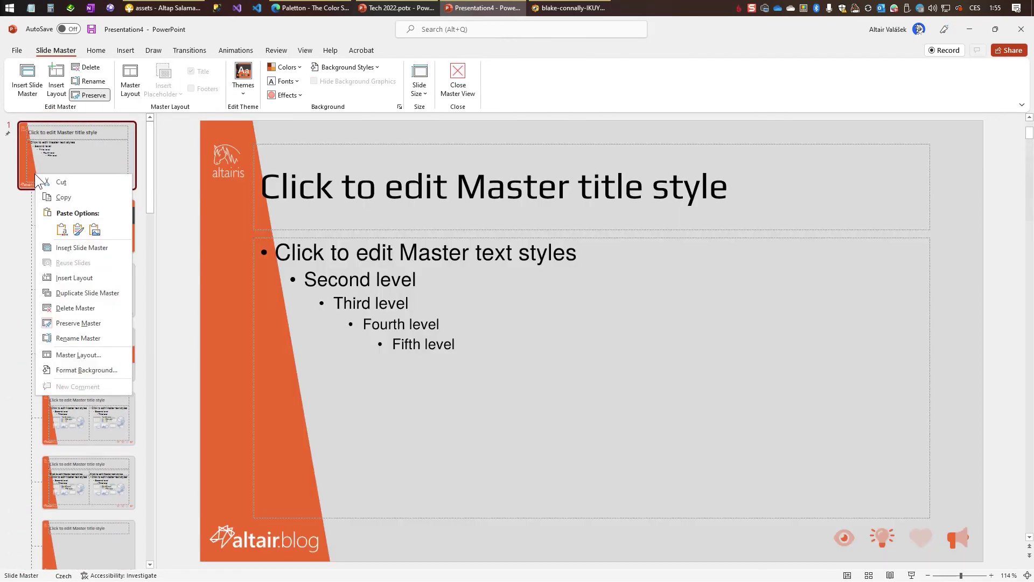
click(90, 338)
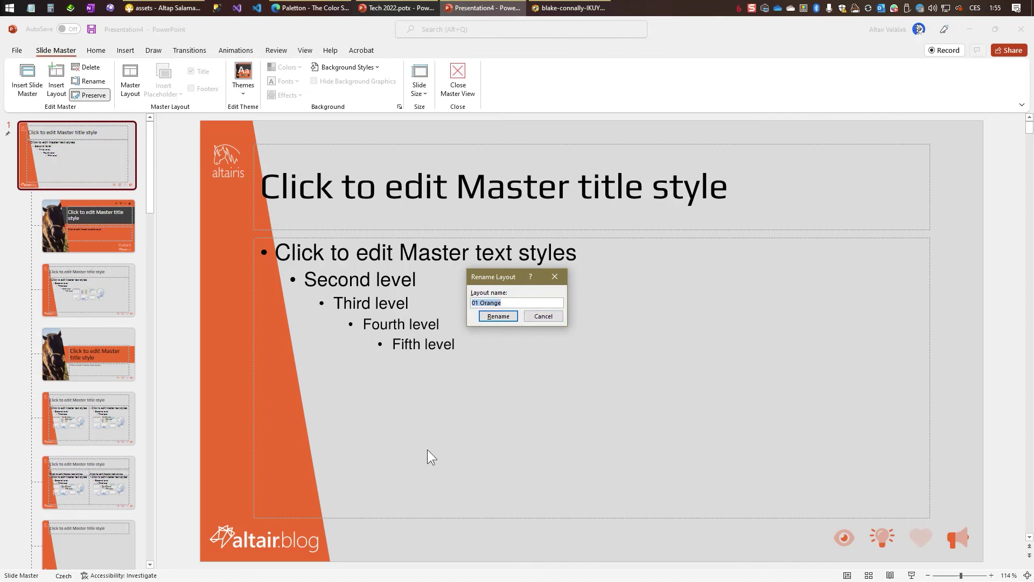
click(543, 316)
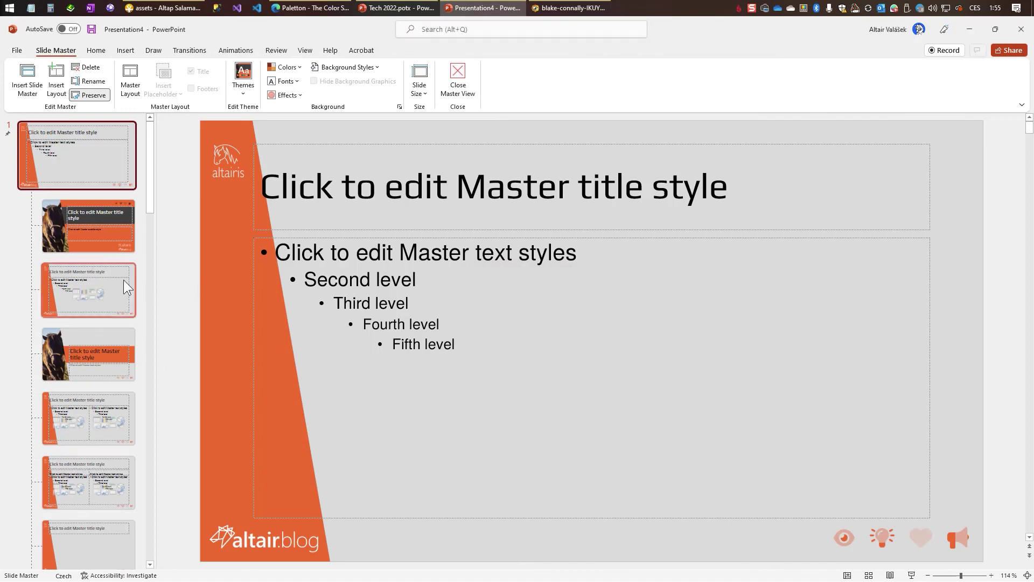
right_click(84, 252)
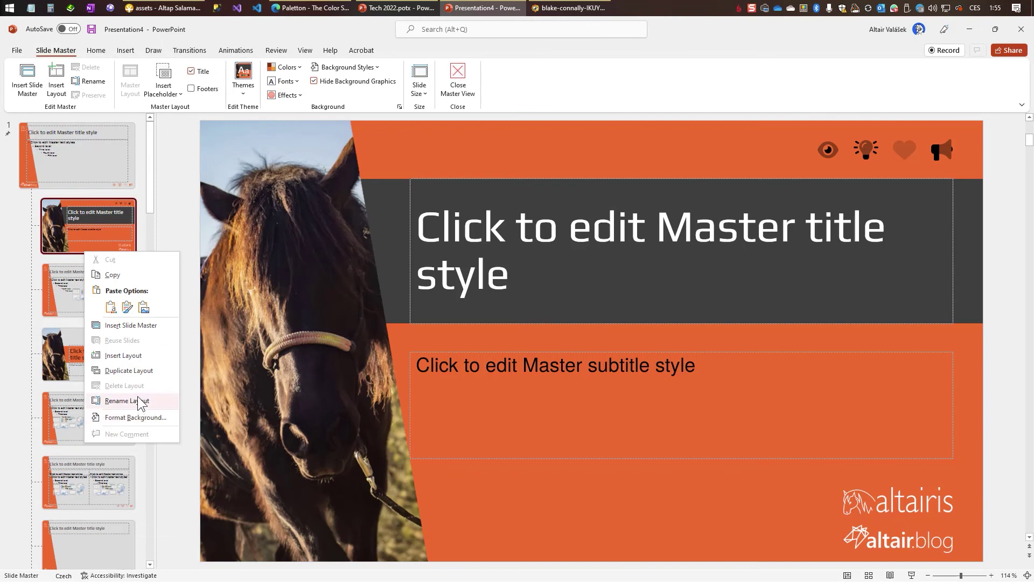
click(139, 401)
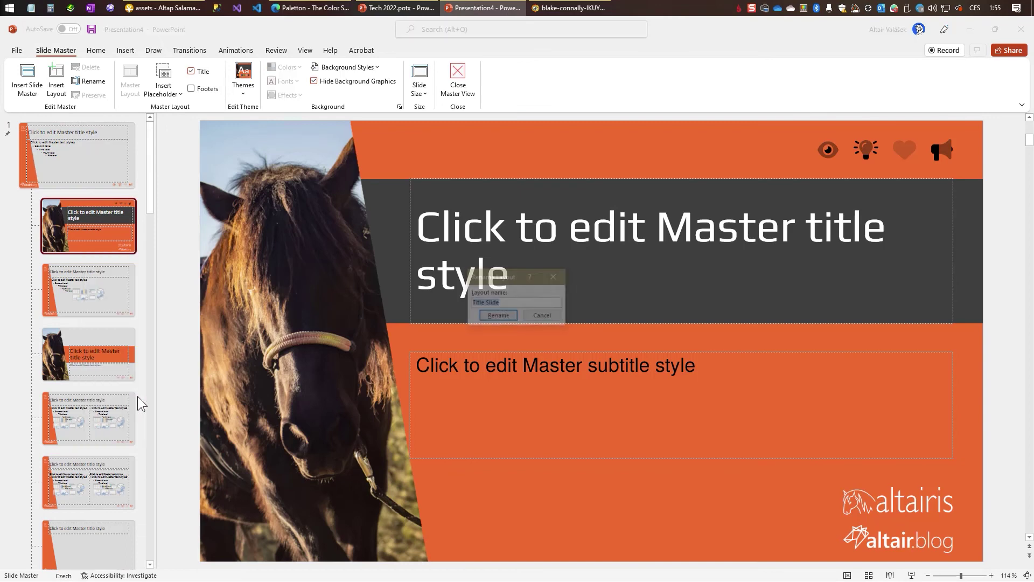
click(532, 316)
Step: Rename the dark contact-info layout 'End Slide' and close Master View
scroll(24, 386, down, 5)
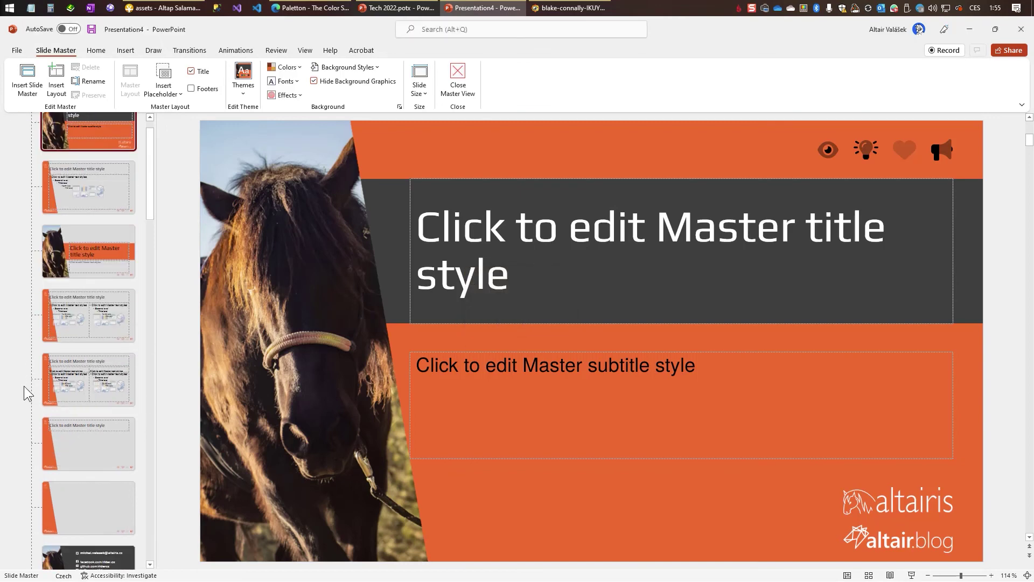
scroll(26, 390, down, 5)
right_click(57, 253)
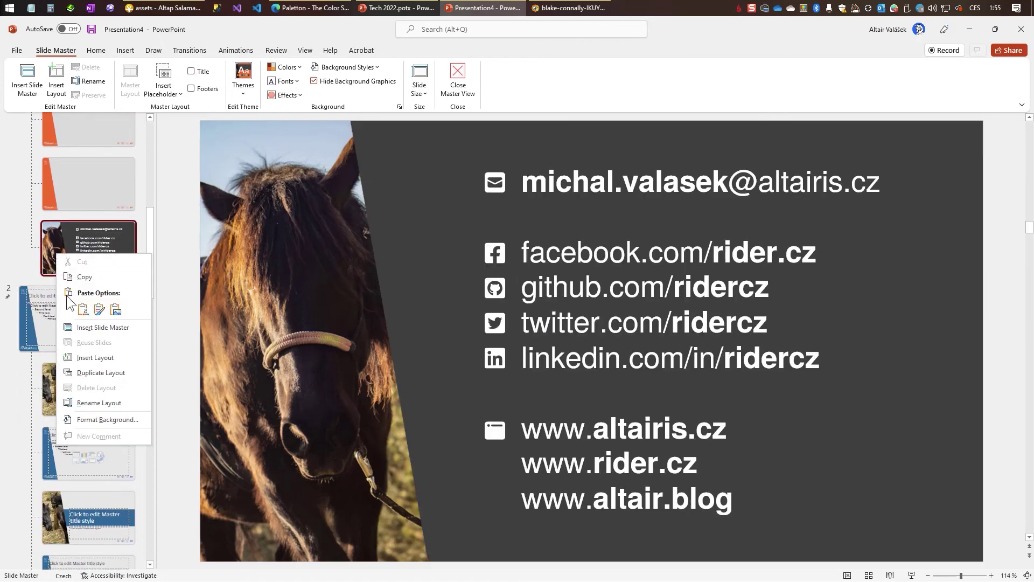
click(102, 402)
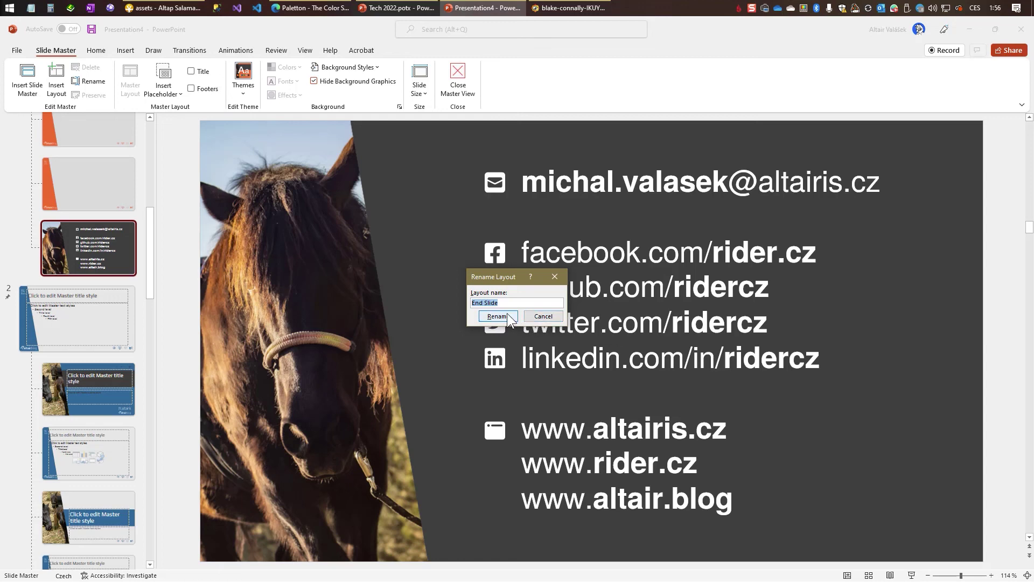
click(540, 316)
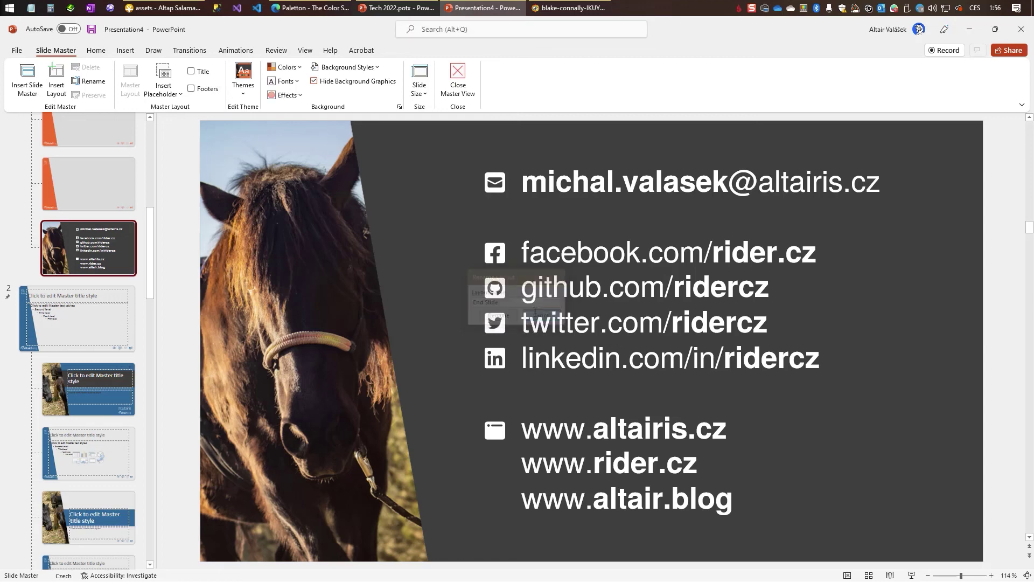
click(457, 82)
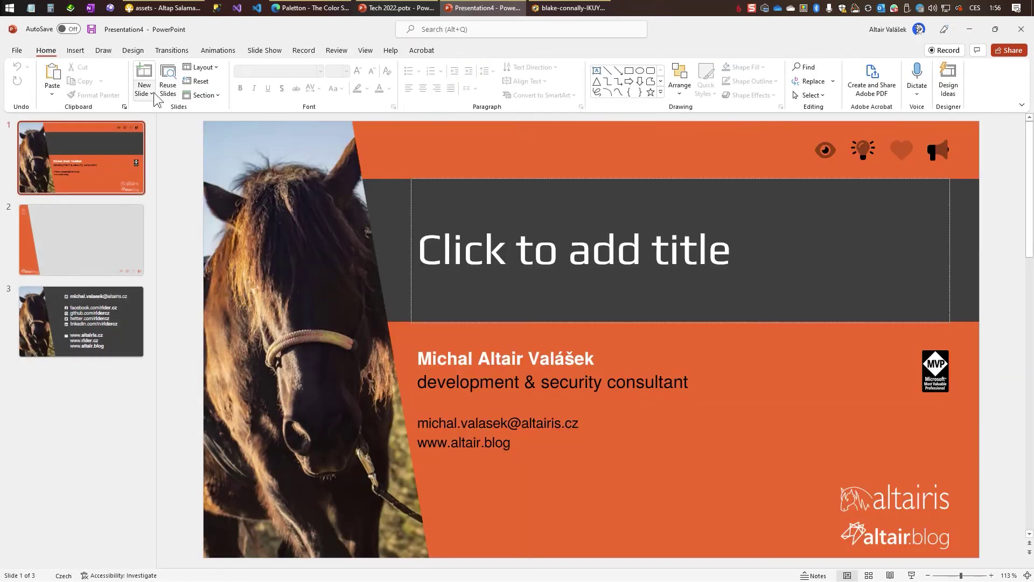
Step: Open and enlarge the New Slide gallery to show the 01 Orange, 02 Blue, 03 Yellow, 04 Green groups
click(146, 93)
drag(490, 523, 704, 442)
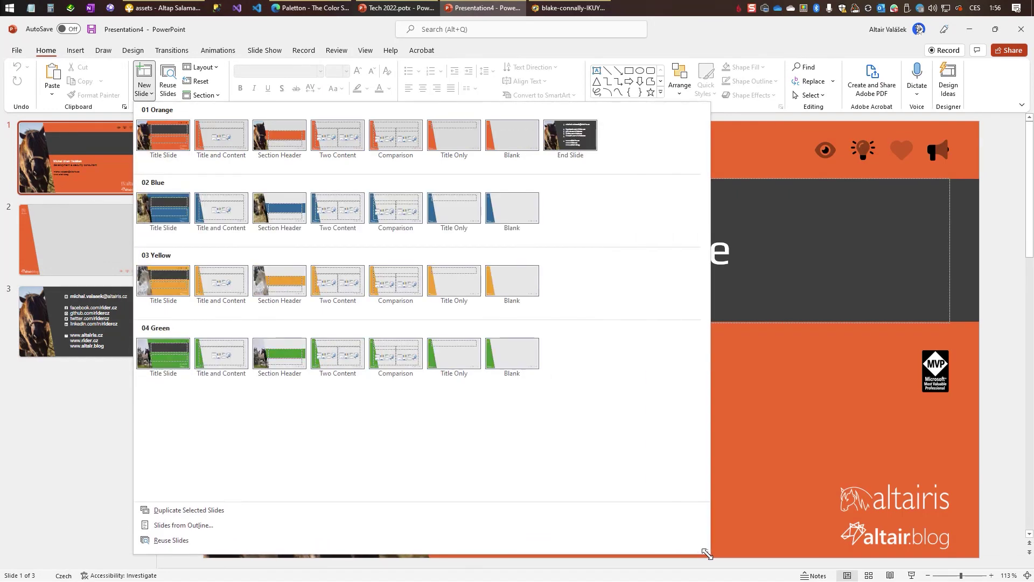